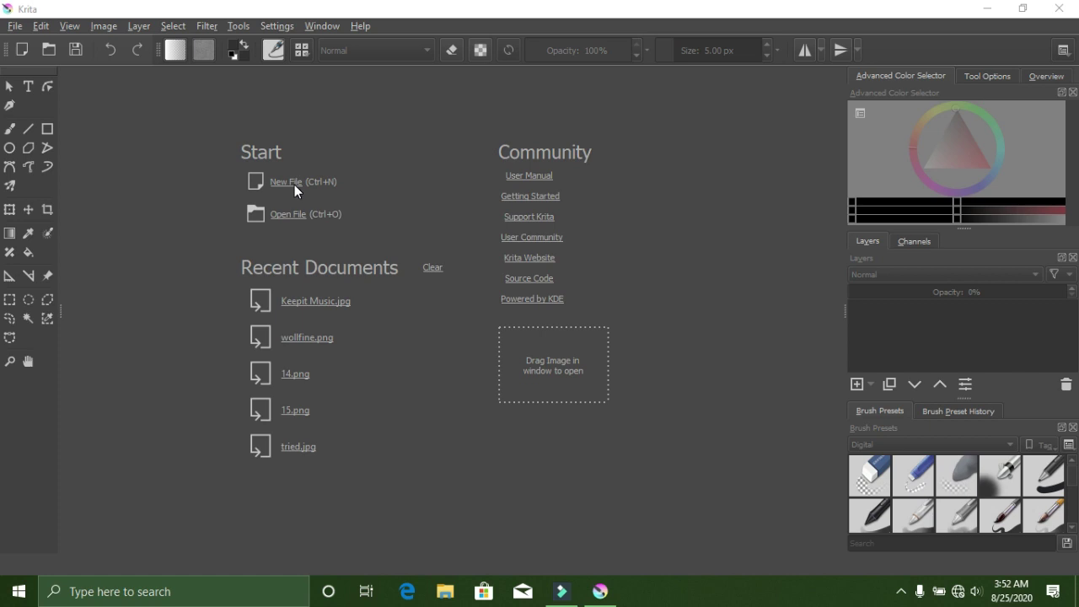
- Create a 1366 × 768 px document at 300 ppi and set the foreground colour to black
left_click(294, 185)
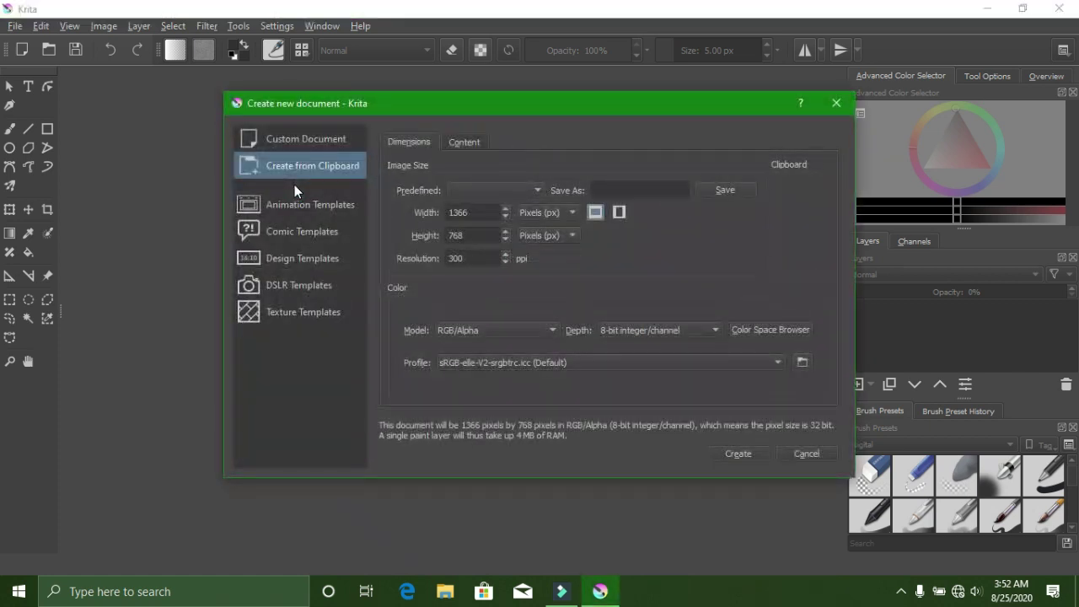
left_click(742, 453)
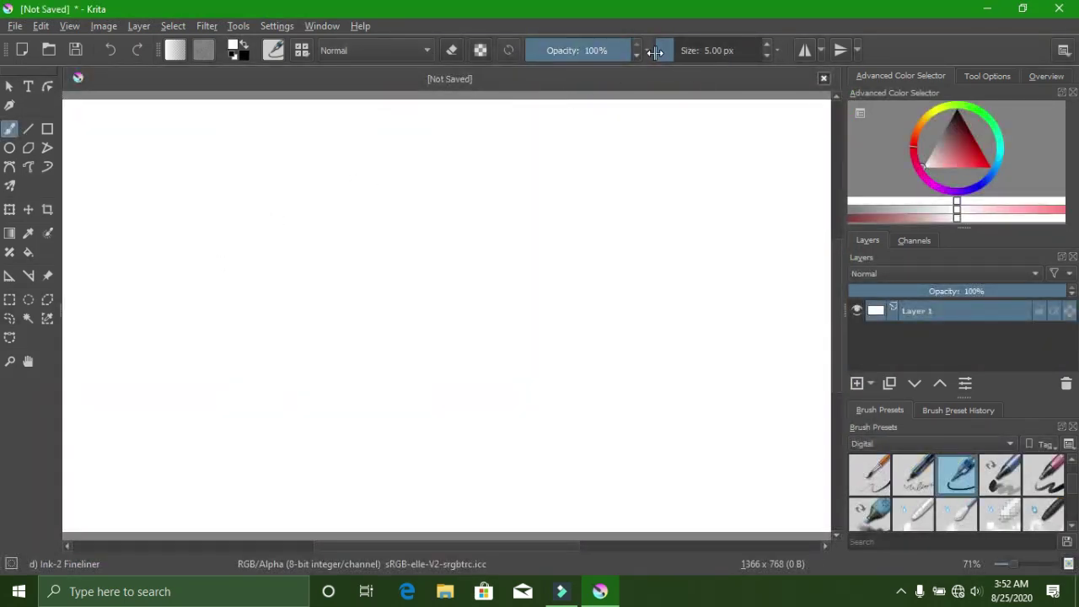
left_click_drag(939, 163, 954, 102)
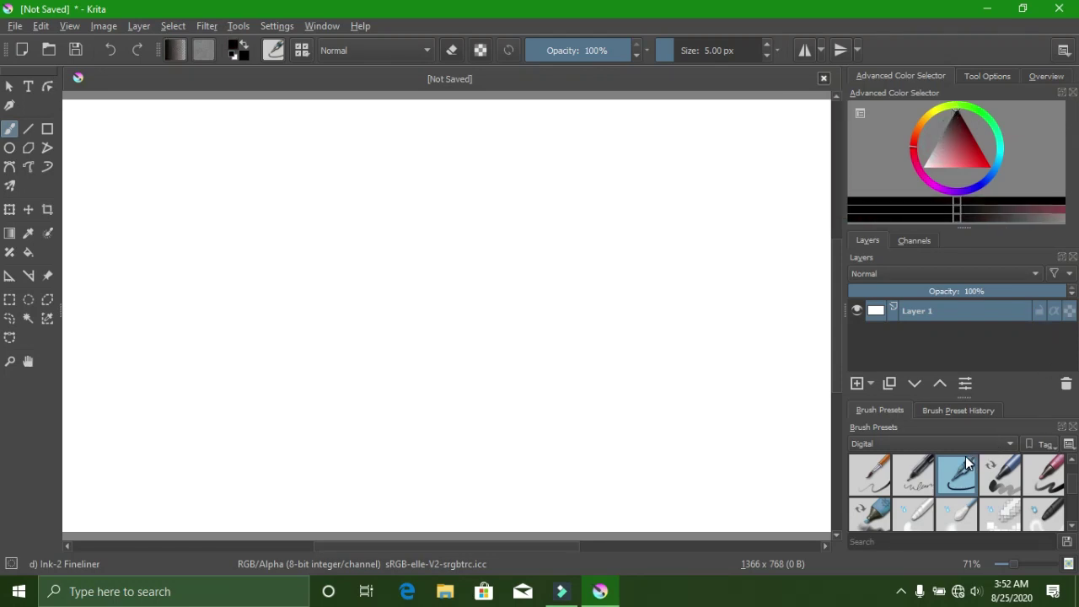
- Choose the Bezier Curve tool and set the brush size to 2.91 px for the line art
left_click(8, 166)
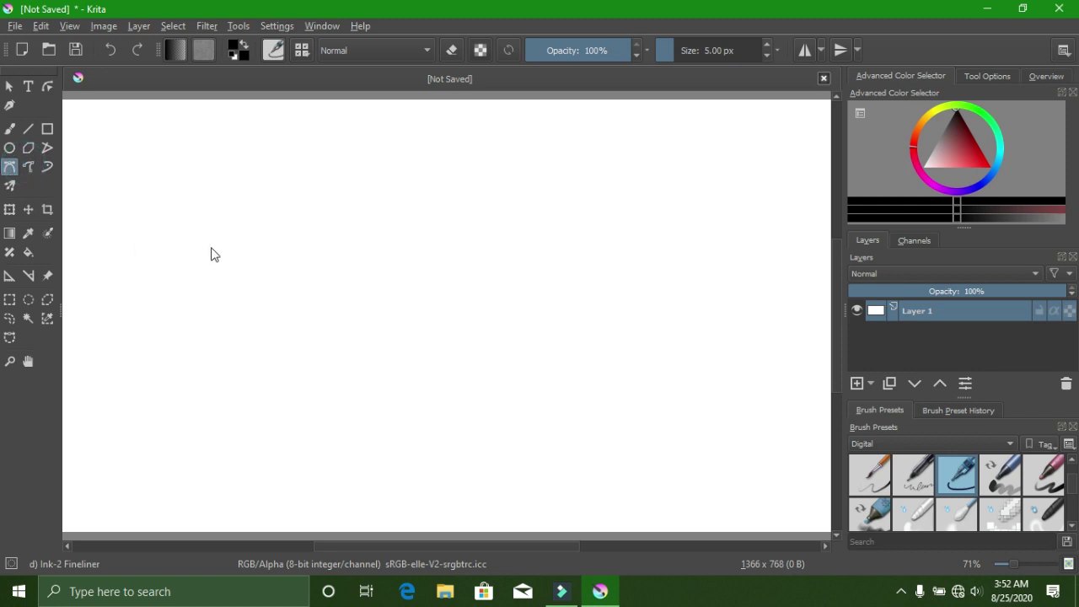
scroll(459, 280, "up", 2)
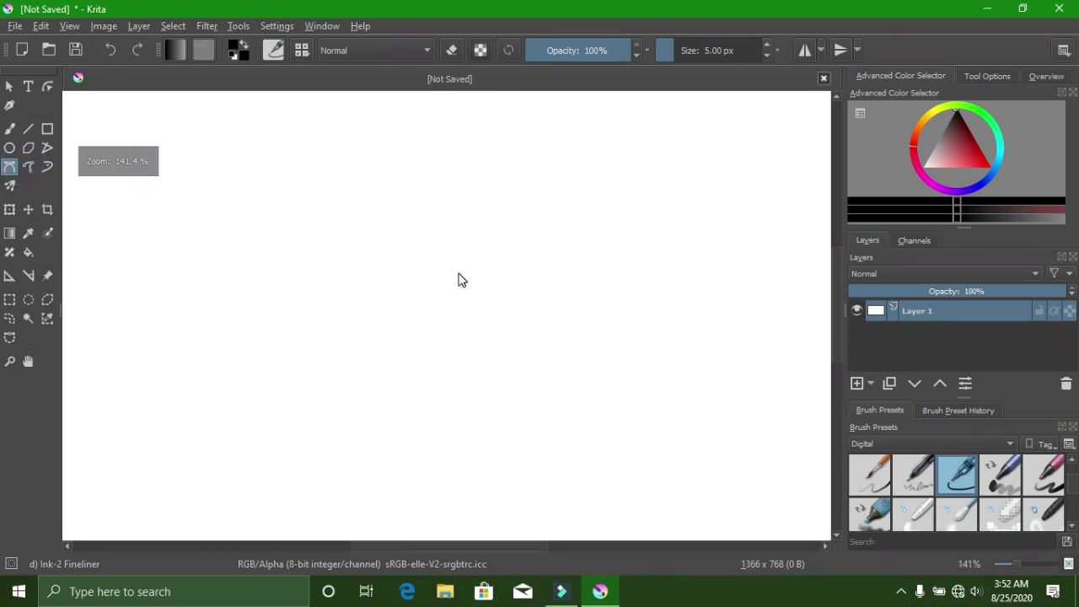
left_click(531, 205)
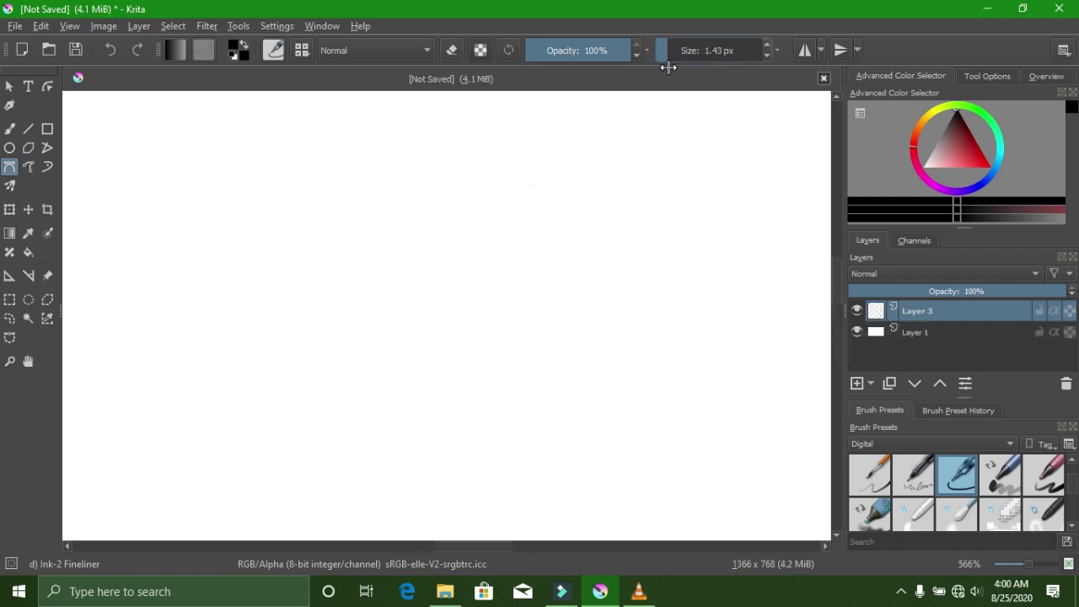
left_click_drag(667, 67, 672, 72)
key("1")
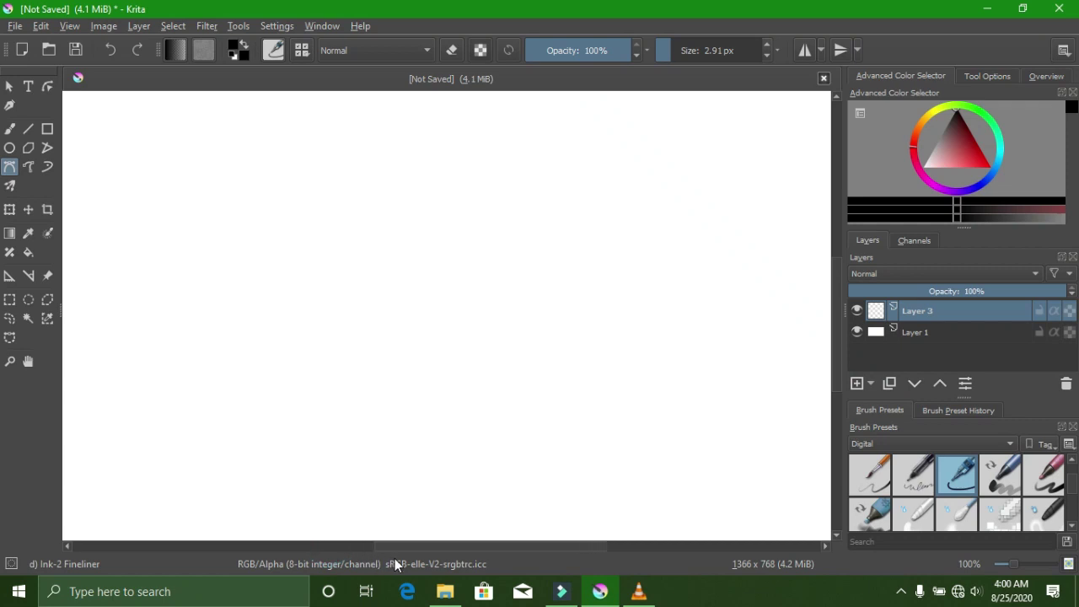
scroll(450, 494, "down", 4, "ctrl")
scroll(452, 493, "up", 4, "ctrl")
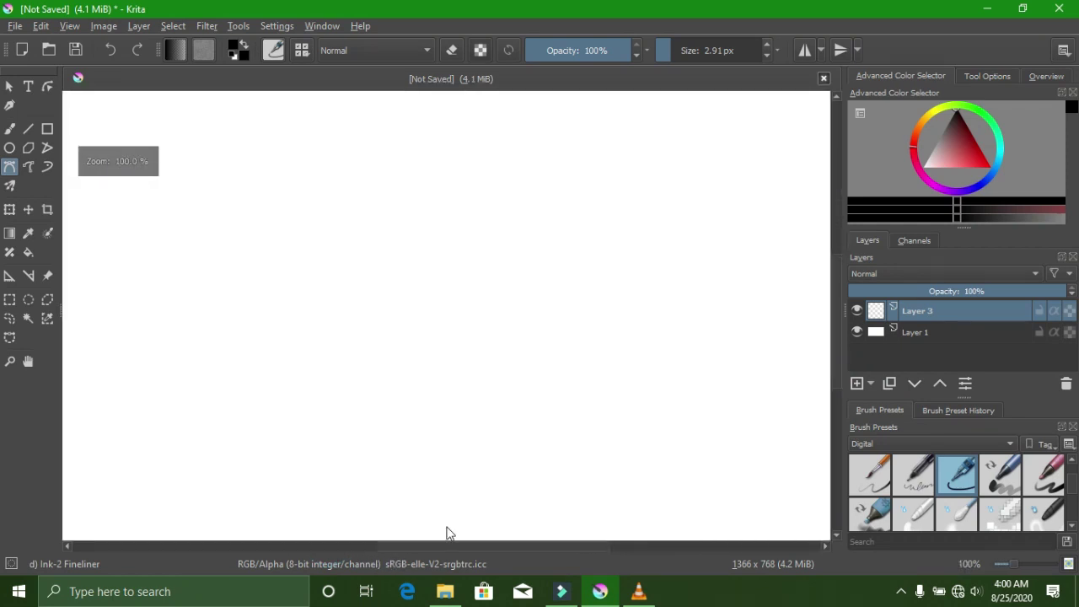
scroll(439, 518, "down", 3, "ctrl")
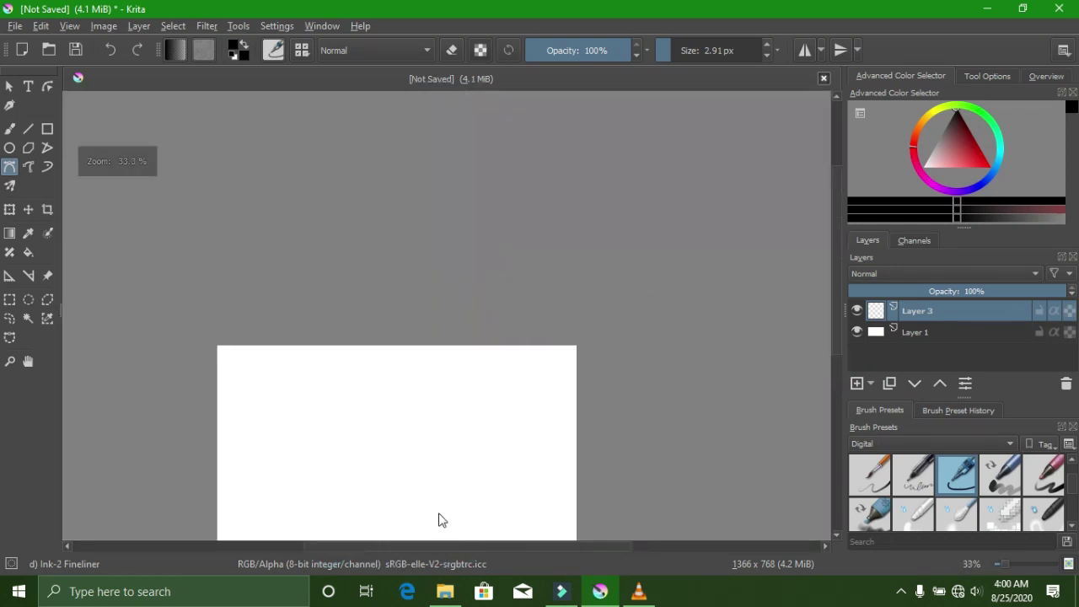
scroll(838, 253, "down", 2)
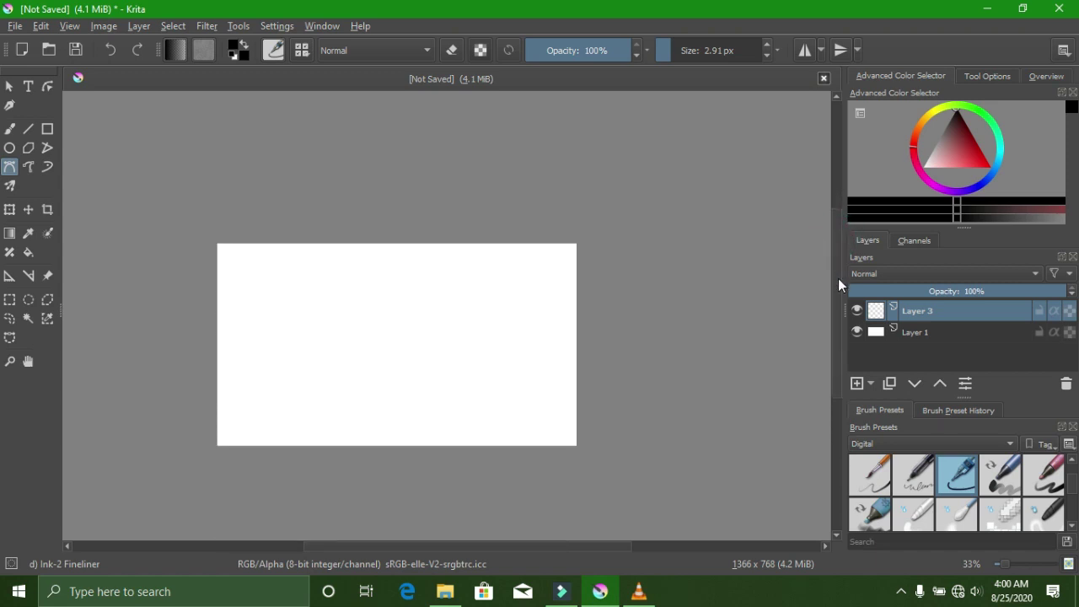
scroll(328, 446, "up", 2, "ctrl")
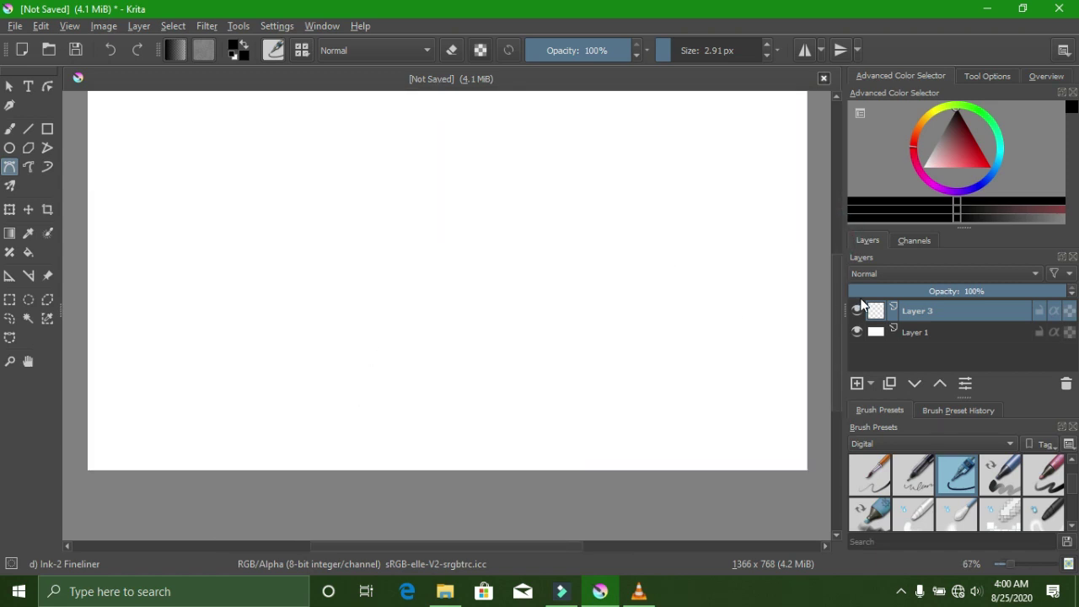
scroll(836, 297, "up", 2)
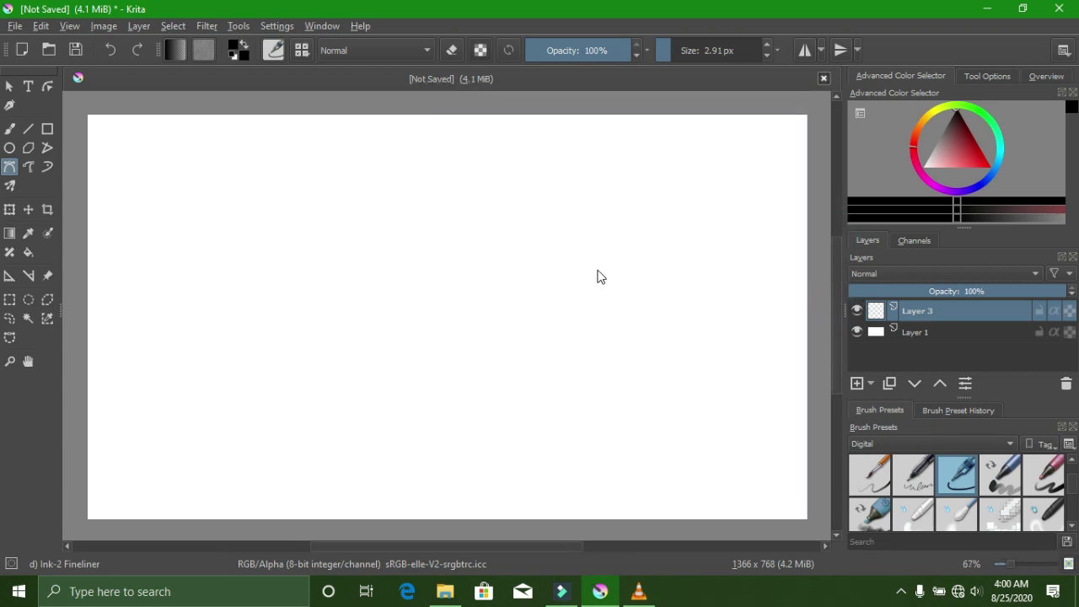
scroll(600, 277, "up", 1, "ctrl")
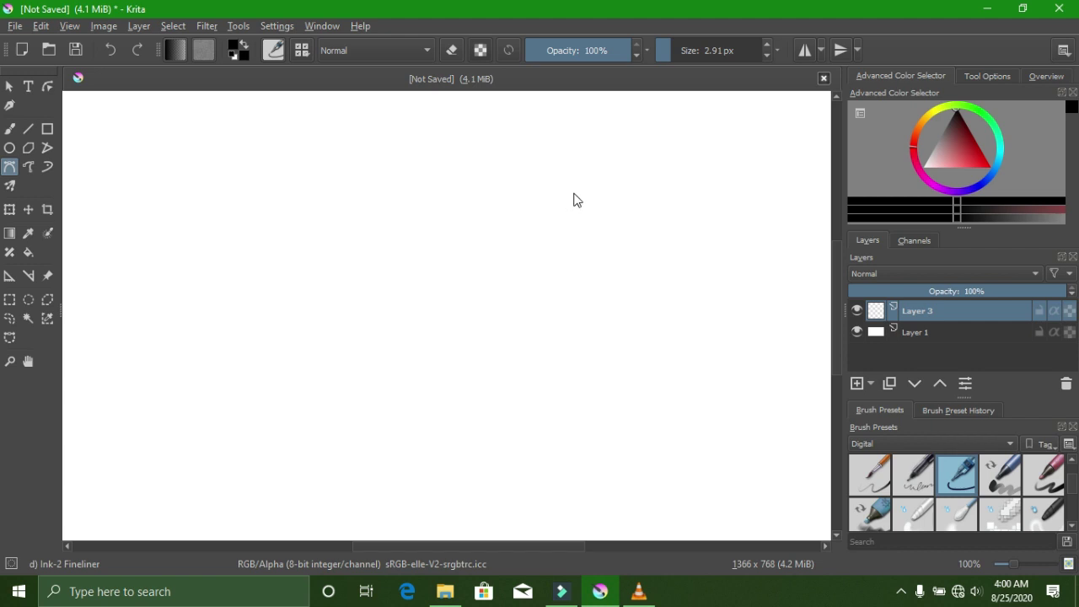
- Draw the front edge of the dragon's horn as a curve down to a jagged notch on the forehead
left_click(641, 187)
left_click(495, 282)
left_click(504, 287)
left_click(498, 288)
left_click(494, 311)
left_click(493, 287)
left_click(503, 252)
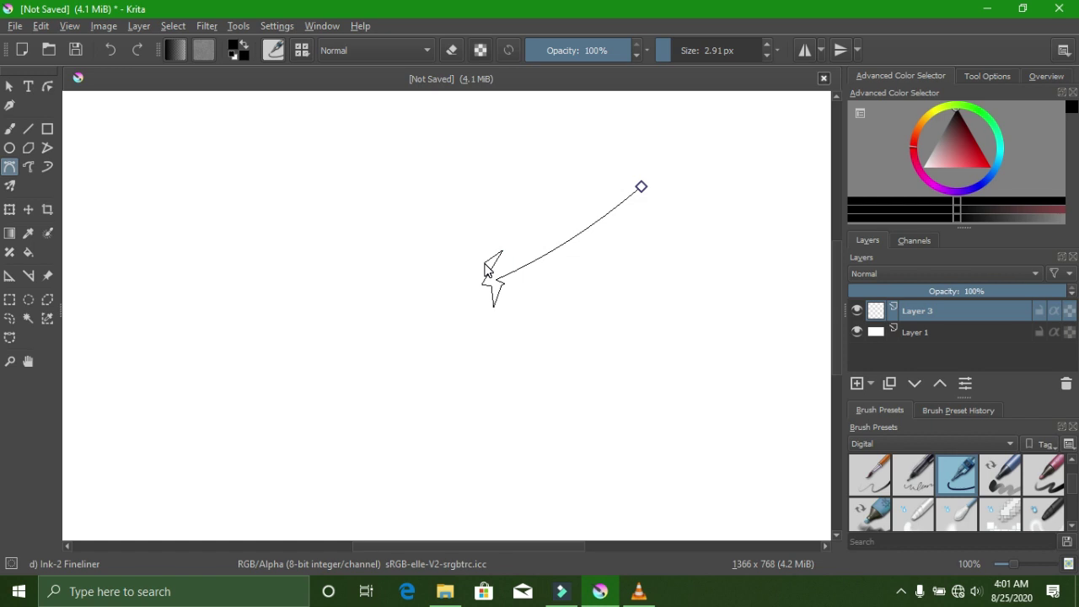
- Extend the forehead outline along the snout with small jagged bumps and finish the path at the nose tip
left_click(421, 291)
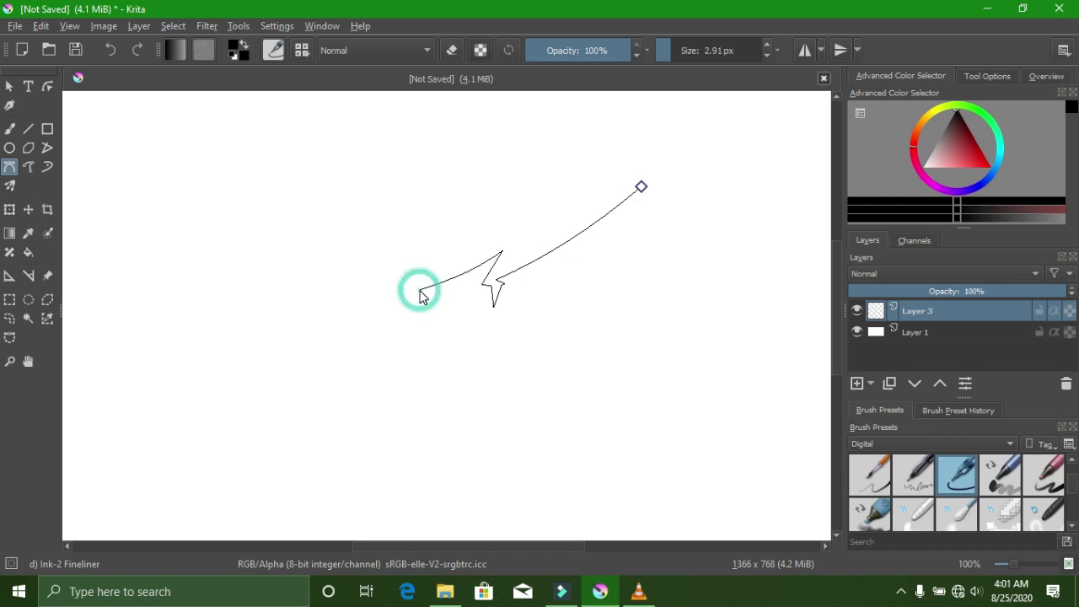
left_click(421, 285)
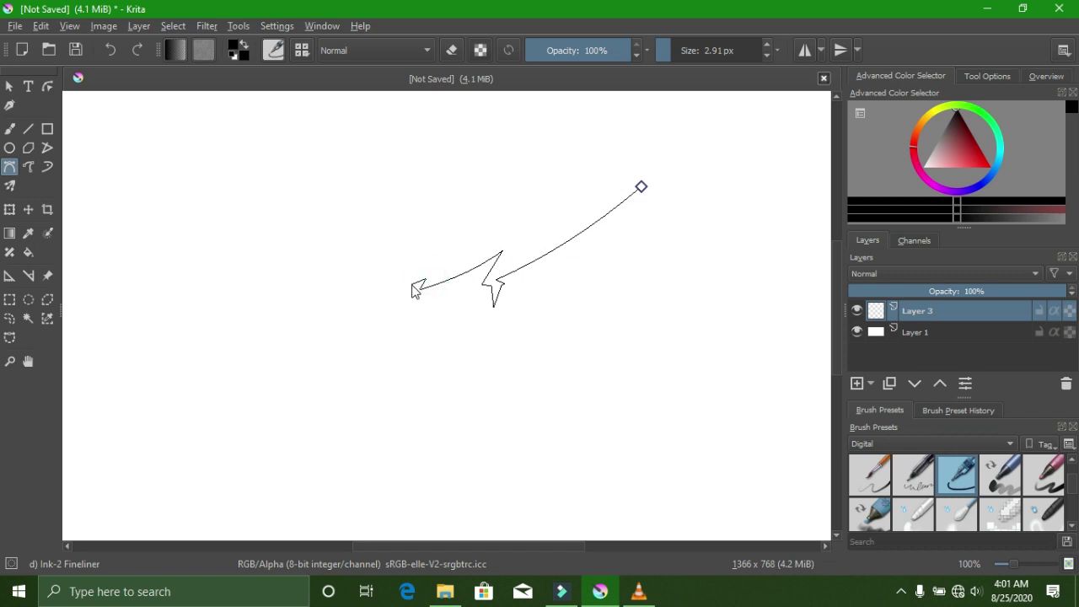
left_click(408, 294)
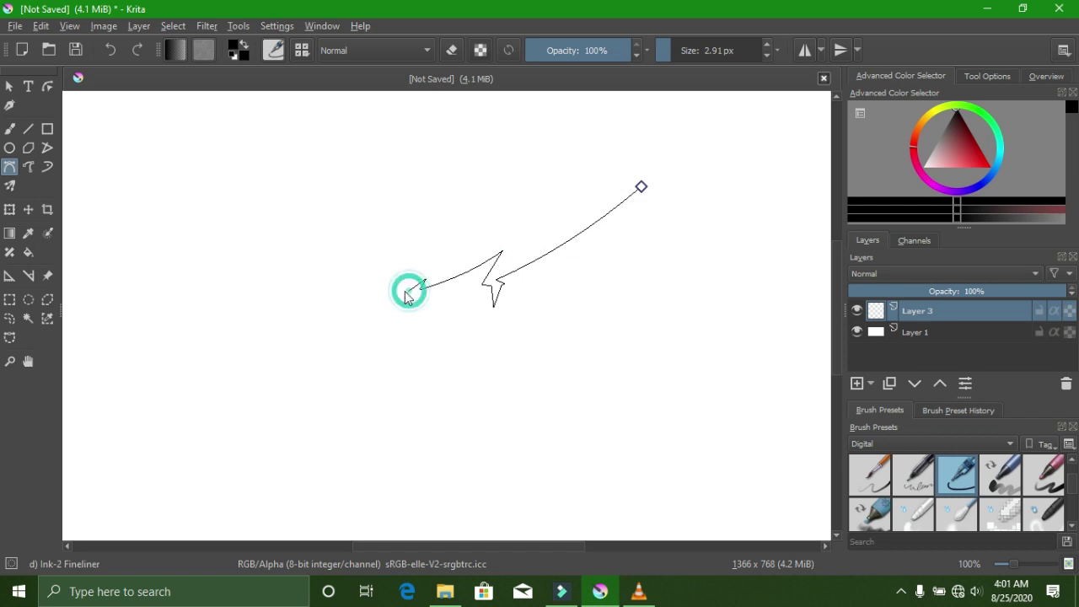
left_click(346, 302)
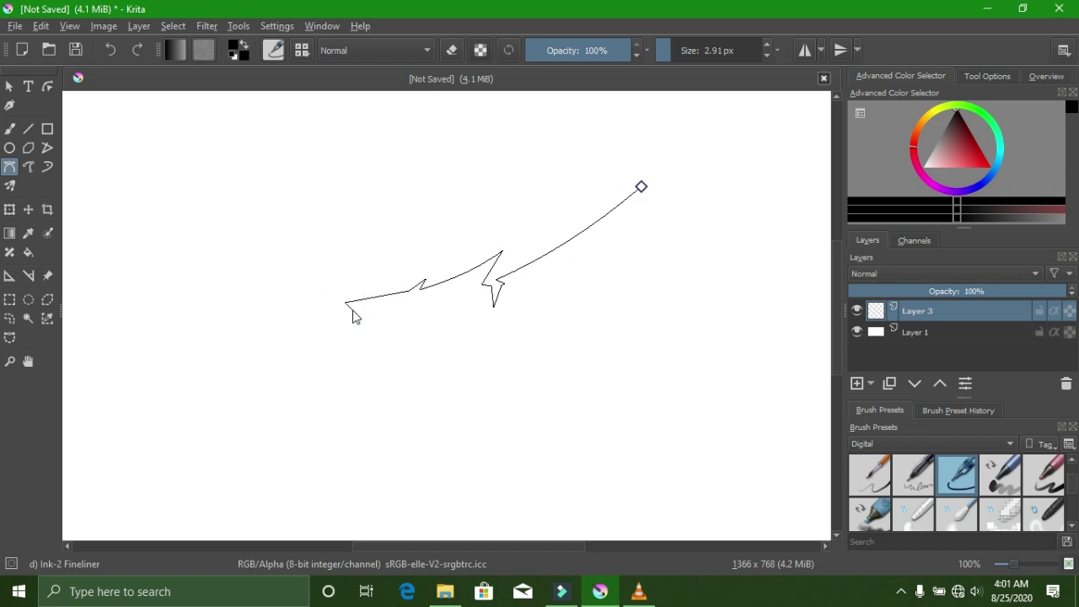
left_click(352, 310)
left_click(291, 329)
left_click(274, 327)
double_click(279, 337)
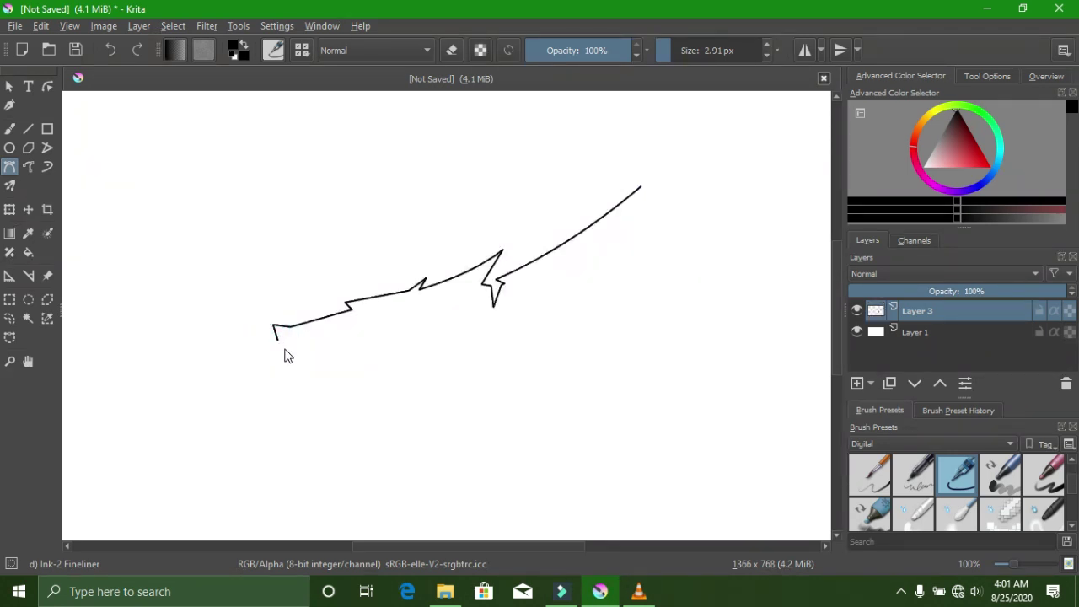
- Draw the nose front and upper lip curve from the nose tip to the raised notch in the mouth
left_click(276, 339)
left_click(311, 398)
left_click(345, 403)
mouse_move(391, 398)
left_mouse_down()
mouse_move(394, 377)
mouse_move(381, 367)
mouse_move(398, 401)
mouse_move(391, 366)
mouse_move(393, 399)
mouse_move(373, 404)
left_mouse_up()
left_click(374, 361)
left_click(383, 360)
left_click(387, 368)
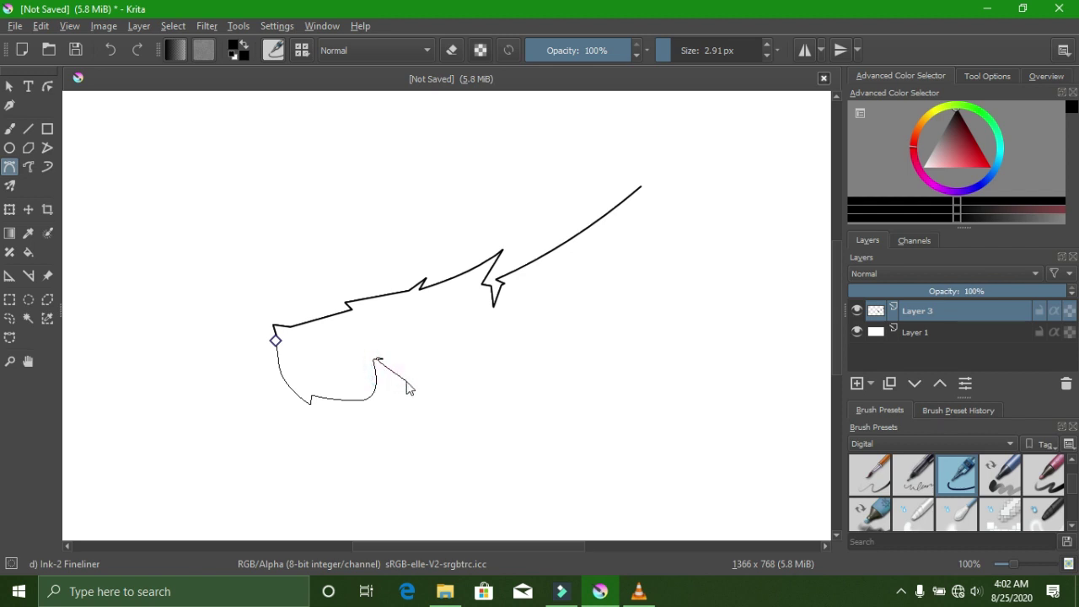
- Continue the mouth line from the notch diagonally down and curve it toward the jaw corner
left_click(387, 364)
left_click(405, 390)
left_click(444, 404)
left_click(445, 408)
left_click_drag(459, 430, 498, 419)
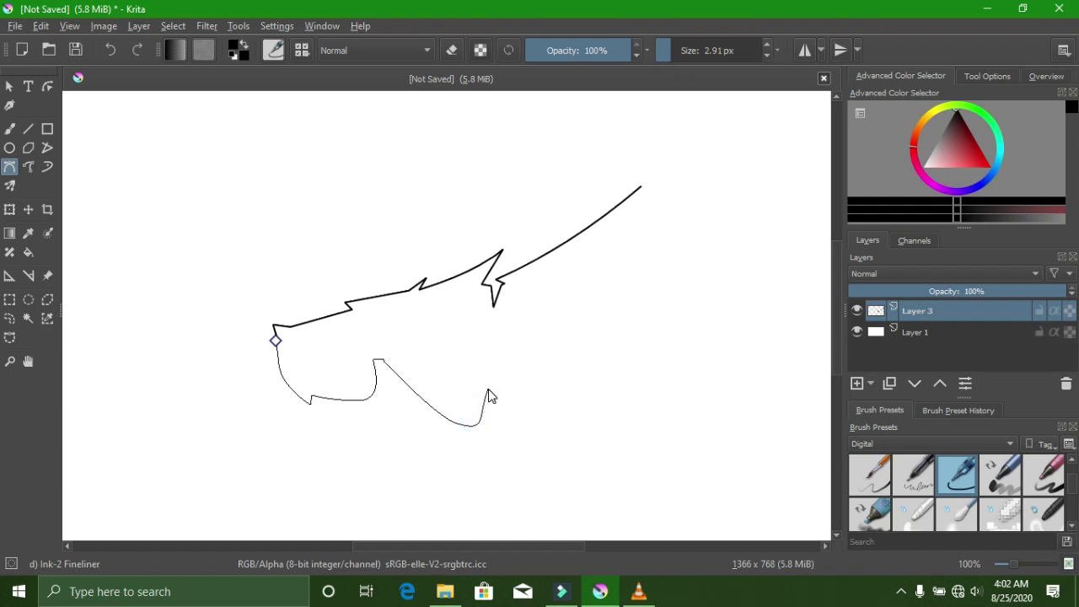
- Add the pointed spike at the jaw corner and continue the path into stacked jagged fins behind the cheek
left_click(488, 392)
left_click(493, 402)
left_click(496, 430)
left_click(683, 455)
left_click(543, 422)
left_click(674, 427)
left_click(672, 402)
left_click(571, 379)
left_click(644, 374)
left_click(578, 363)
left_click(624, 348)
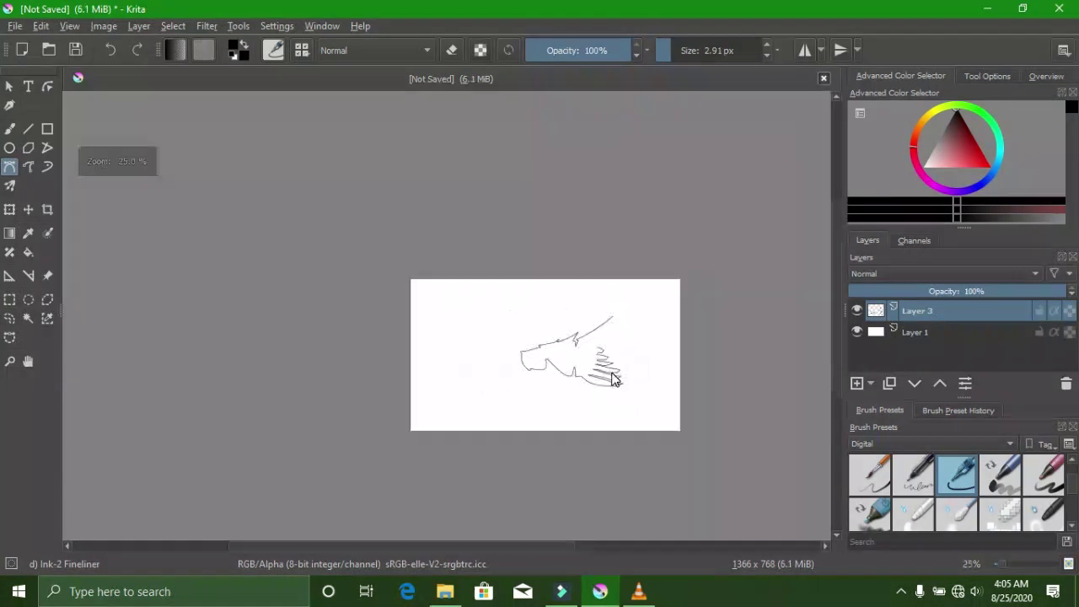
- Draw the nostril curves on the snout and the long cheek line that runs beneath the eye area
mouse_move(340, 382)
left_mouse_down()
mouse_move(385, 366)
mouse_move(437, 371)
left_mouse_up()
key("plus")
left_click(410, 373)
left_click(540, 390)
double_click(726, 367)
- Draw the brow line with the eye outline below it and complete the rear edge of the horn
left_click(470, 330)
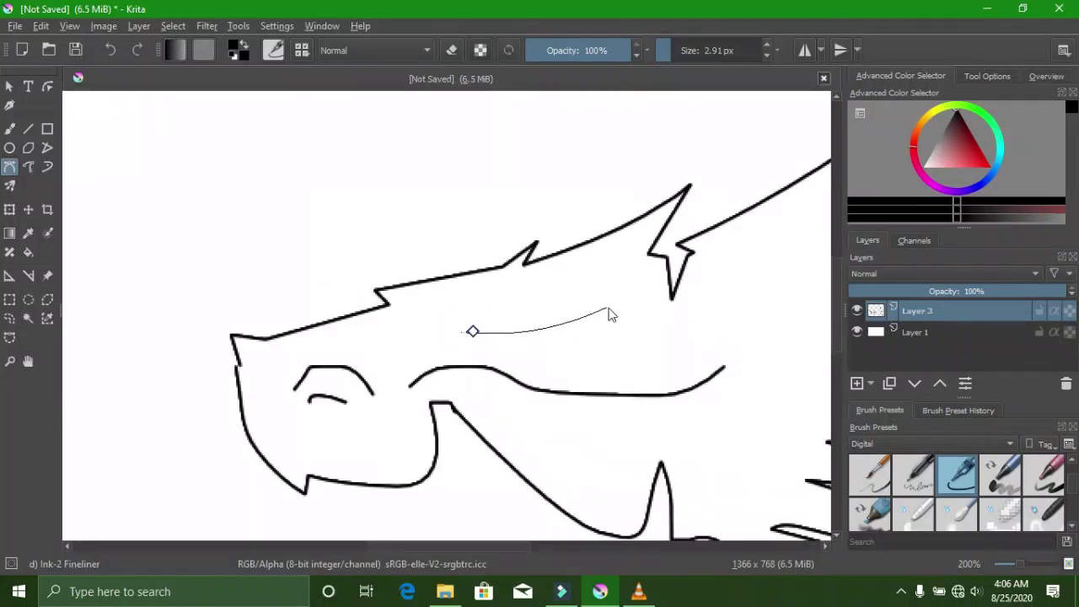
double_click(645, 276)
key("minus")
key("plus")
left_click(561, 268)
double_click(422, 482)
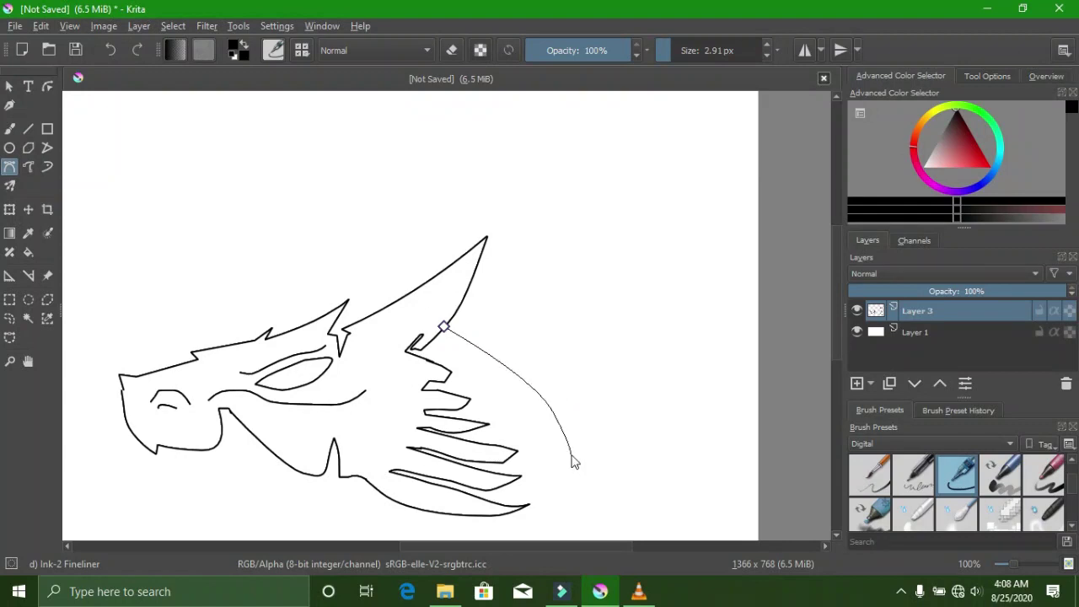
- Draw pointed teeth hanging from the upper jaw and two triangular teeth rising from the lower jaw
scroll(578, 457, "down", 3)
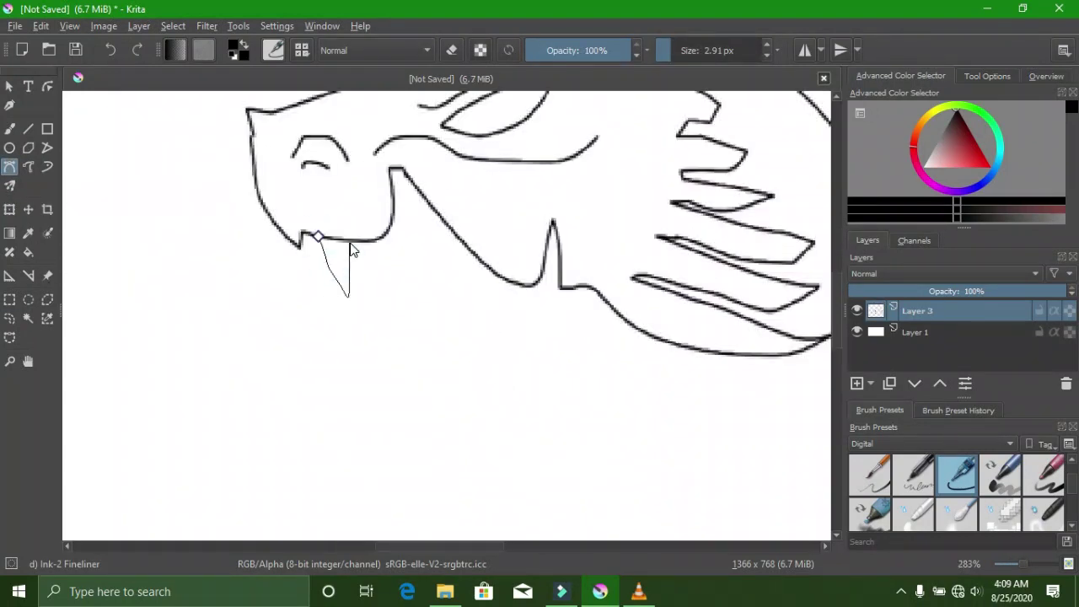
left_click(343, 332)
left_click(374, 330)
left_click(340, 347)
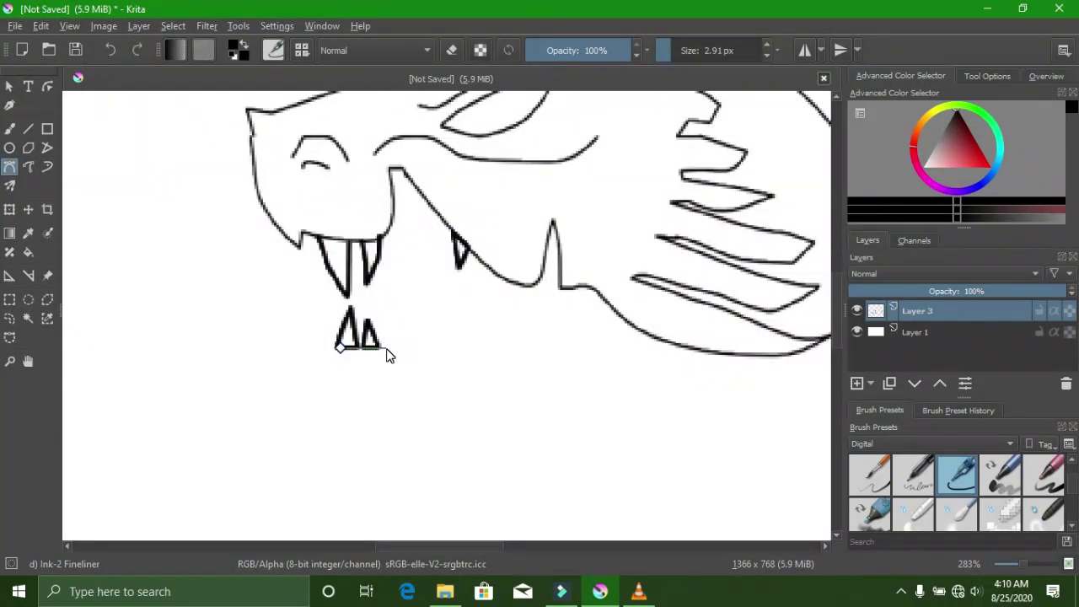
- Outline the lower jaw from its front teeth back to a jagged end, and add the curved throat line beneath it
left_click(580, 306)
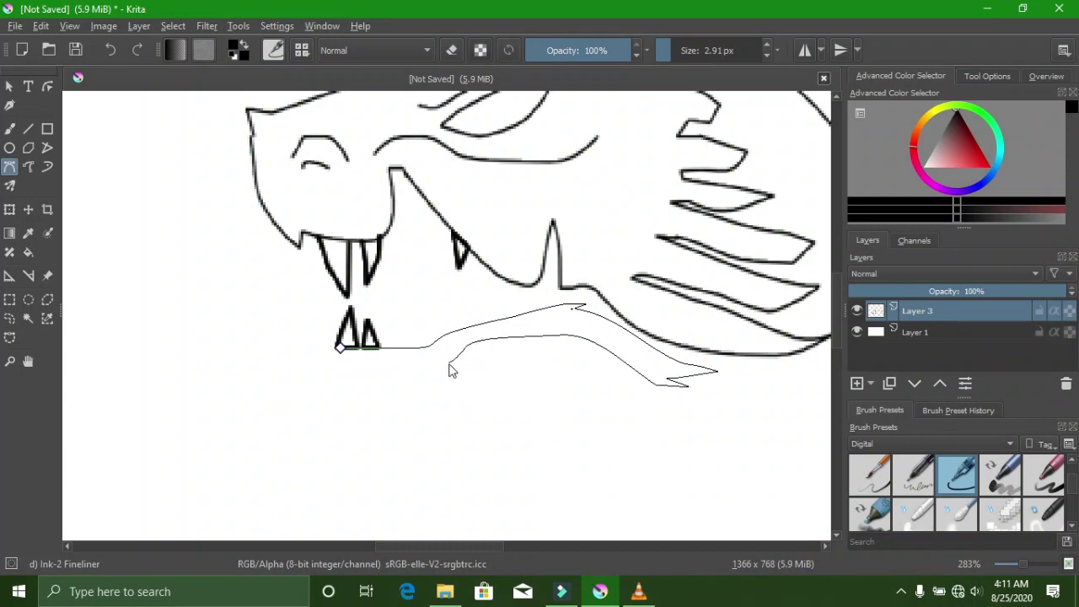
left_click(414, 366)
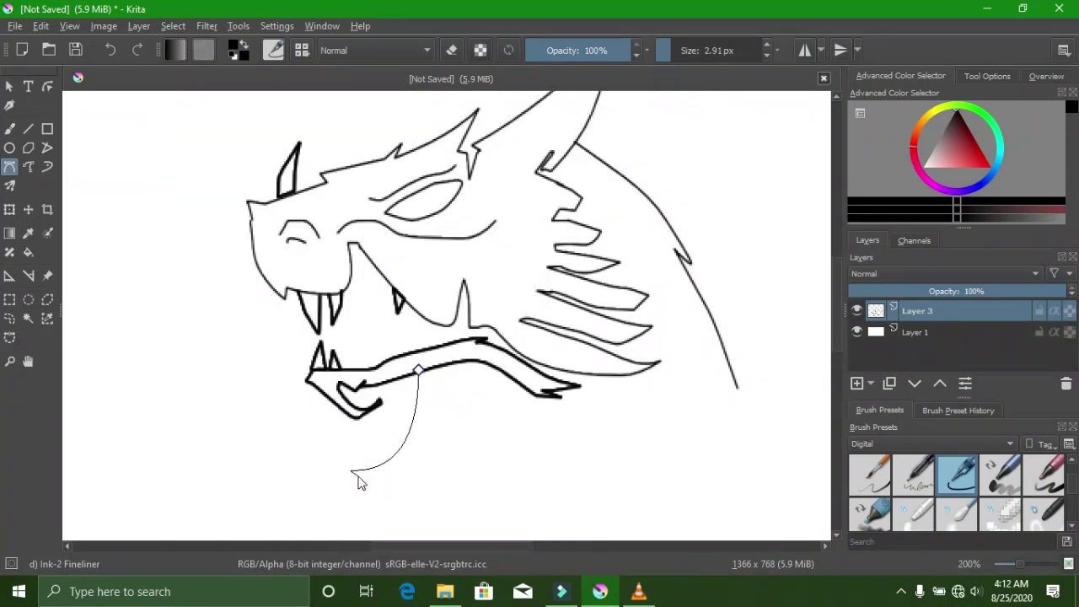
double_click(348, 470)
- Draw angular plates along the front of the neck below the lower jaw
left_click(513, 386)
left_click(518, 413)
left_click(479, 428)
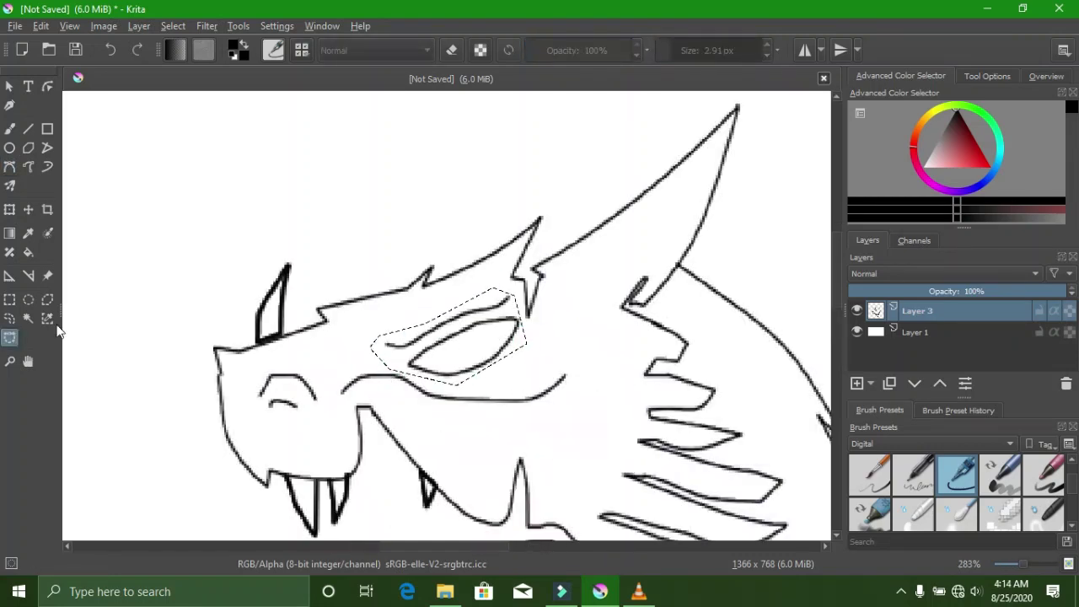
- Transform the selected eye and brow line on the line art layer
key("ctrl+t")
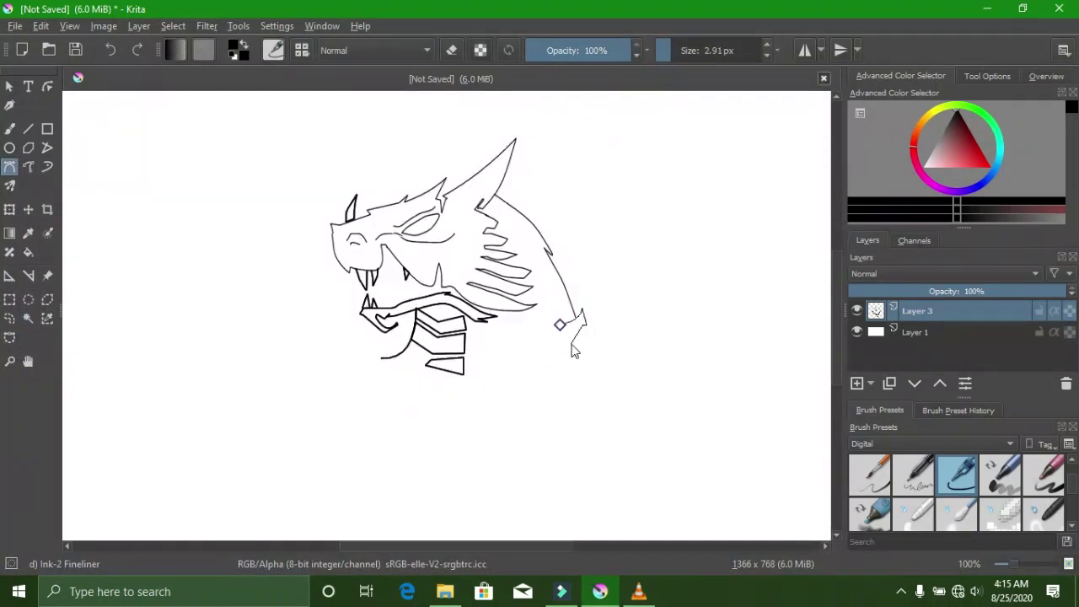
- Draw the angular armour plates at the lower end of the neck's back line
left_click(578, 374)
double_click(562, 354)
scroll(539, 354, "down", 1)
scroll(529, 358, "up", 2)
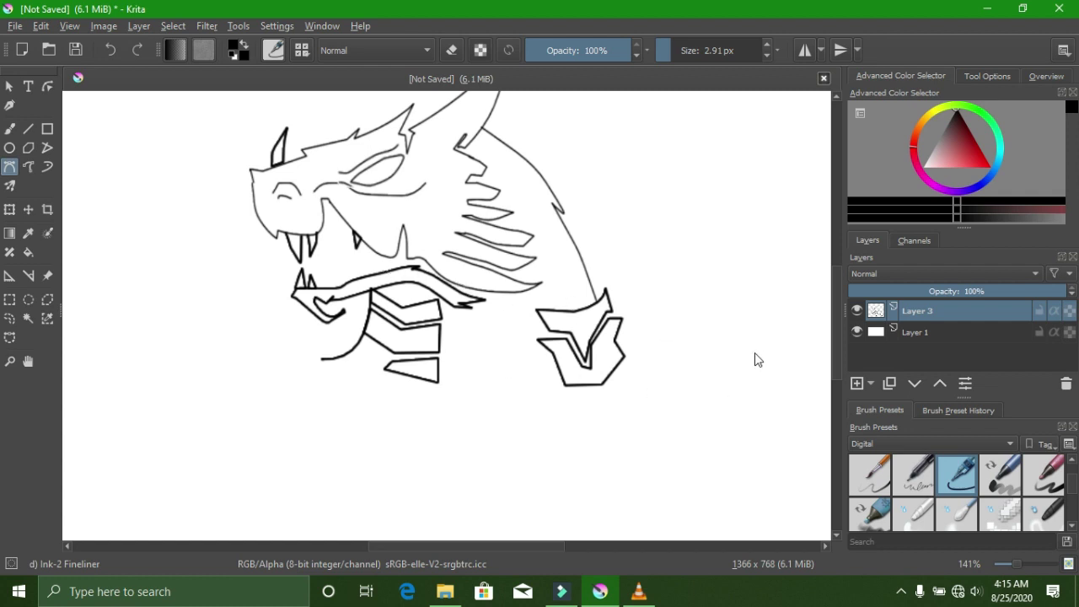
- Add a new paint layer and place it directly beneath the line art layer, Layer 3
left_click(857, 385)
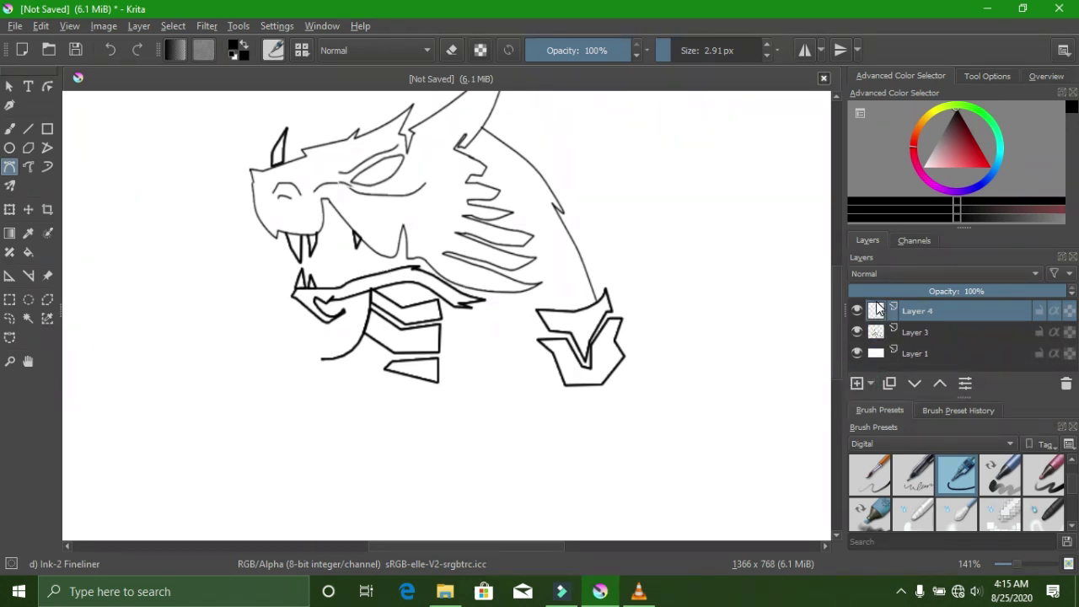
left_click_drag(902, 315, 925, 335)
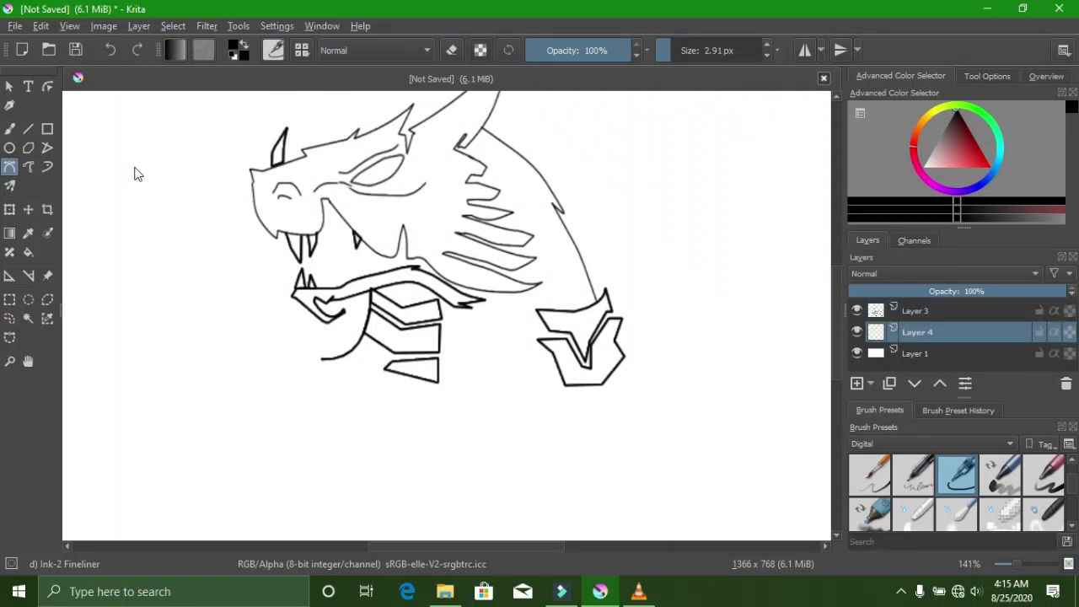
- Trace the dragon's eye with a Bezier curve selection that follows its outline
left_click(10, 337)
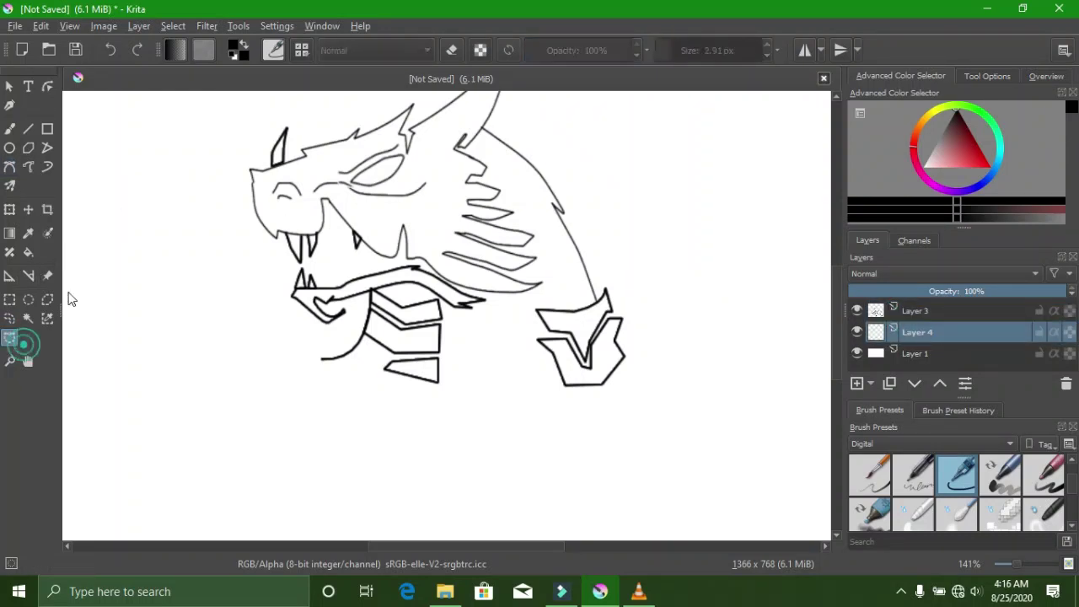
left_click(428, 151)
left_click(297, 207)
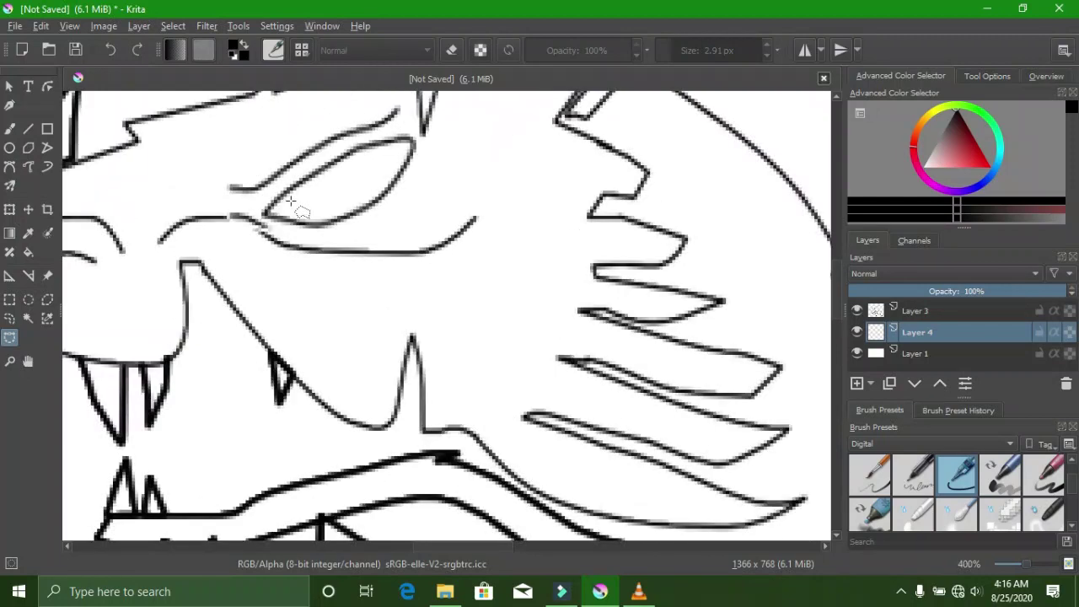
mouse_move(264, 215)
left_mouse_down()
mouse_move(339, 224)
mouse_move(370, 209)
mouse_move(398, 192)
mouse_move(421, 149)
mouse_move(402, 138)
left_mouse_up()
left_click(400, 138)
- Pick a light cyan, set the freehand brush size to 47 px and paint the selected eye on Layer 4
left_click(1000, 142)
mouse_move(976, 154)
left_mouse_down()
mouse_move(1010, 185)
mouse_move(966, 179)
left_mouse_up()
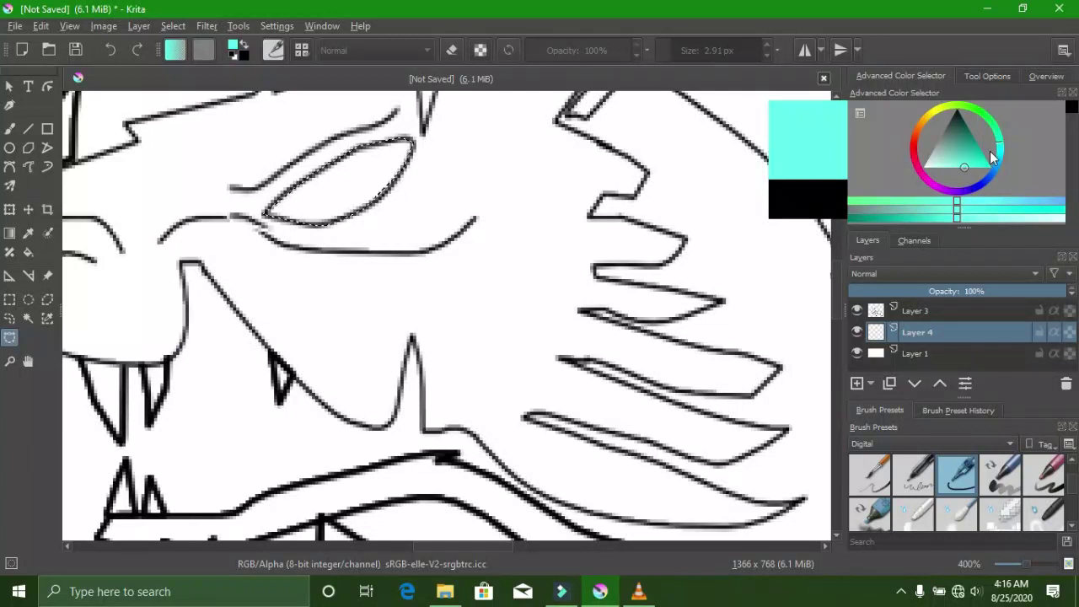
left_click_drag(1006, 148, 1007, 163)
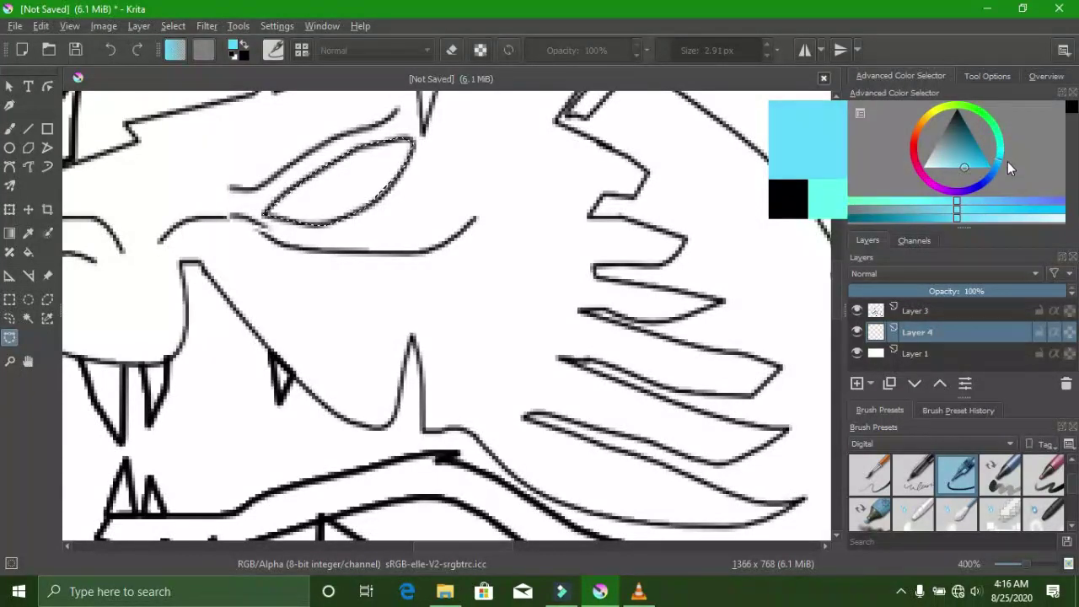
left_click(956, 161)
left_click(950, 169)
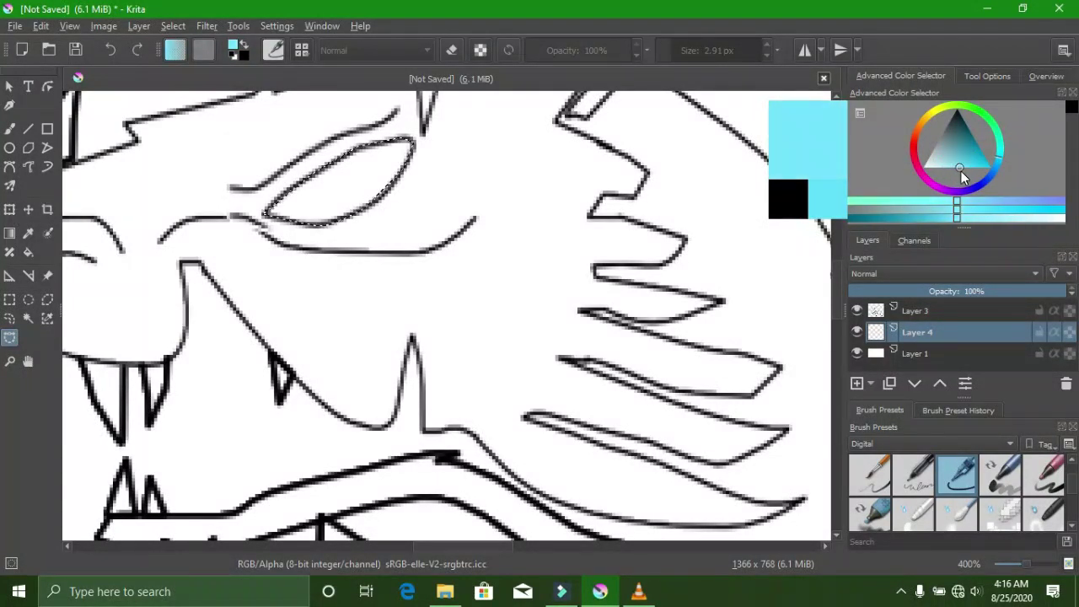
left_click(9, 129)
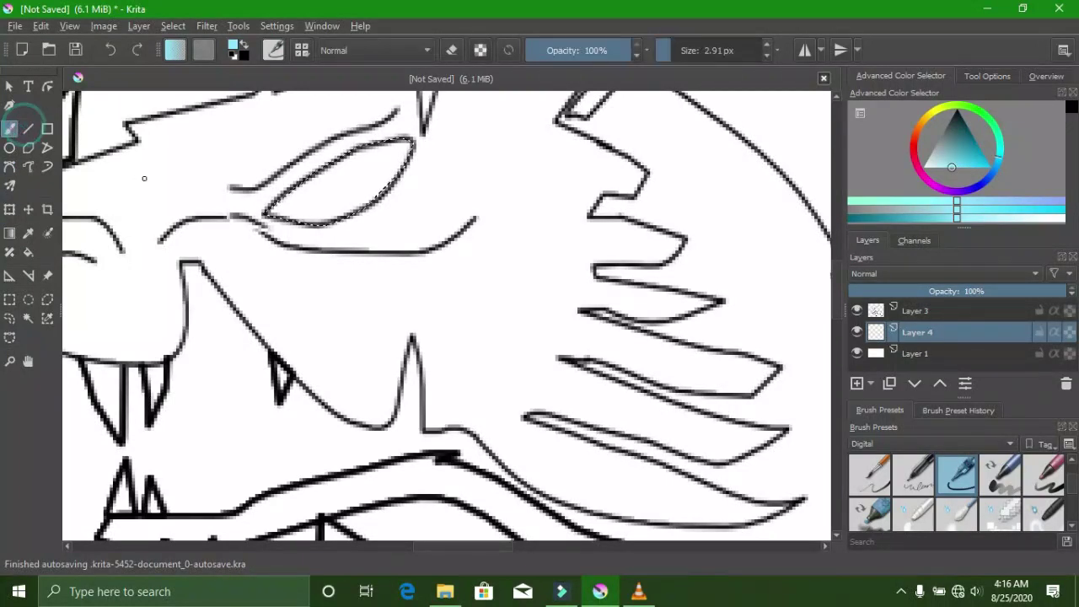
left_click_drag(668, 56, 674, 53)
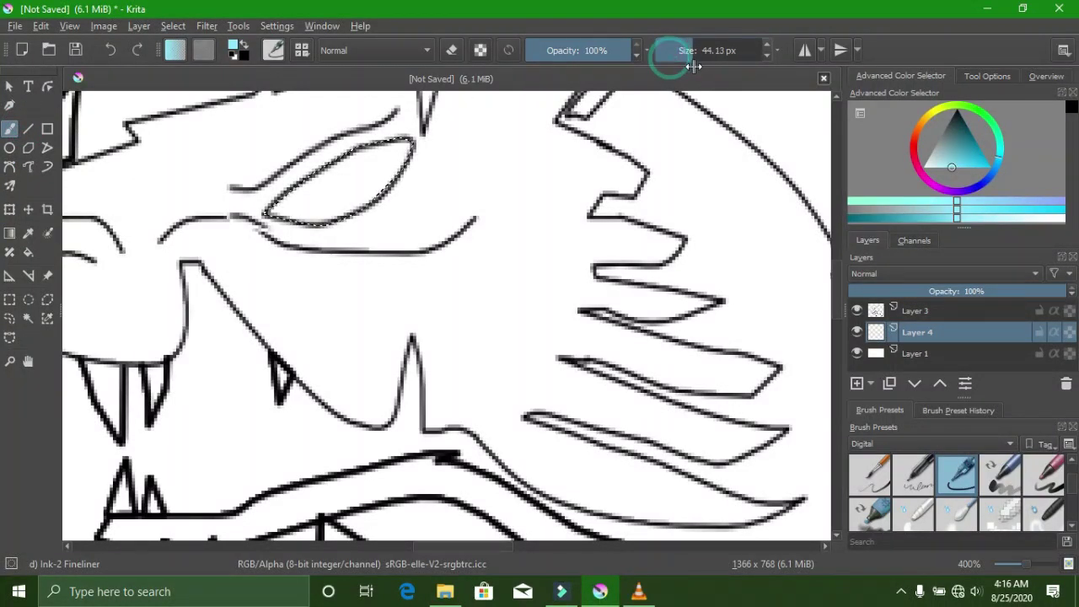
left_click_drag(390, 197, 393, 154)
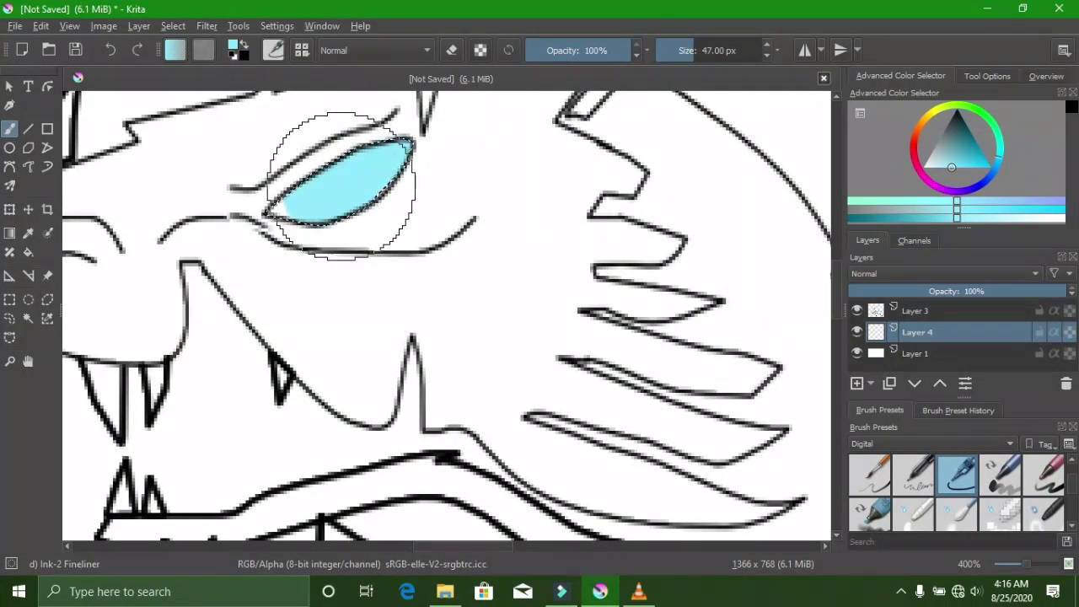
- Repaint the selected eye in a paler cyan
scroll(307, 196, "down", 3)
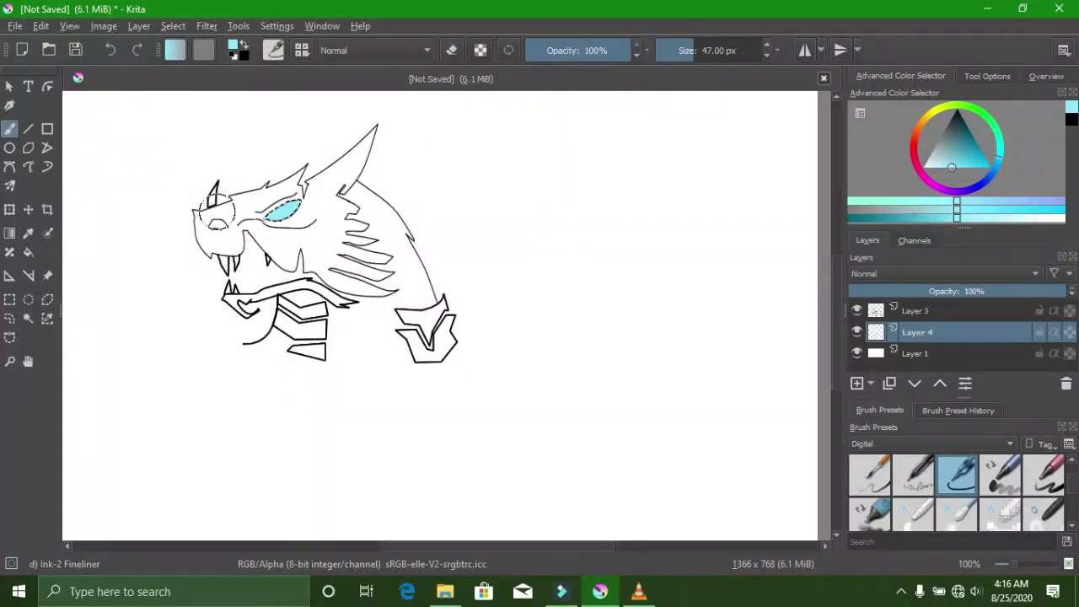
scroll(216, 217, "up", 2)
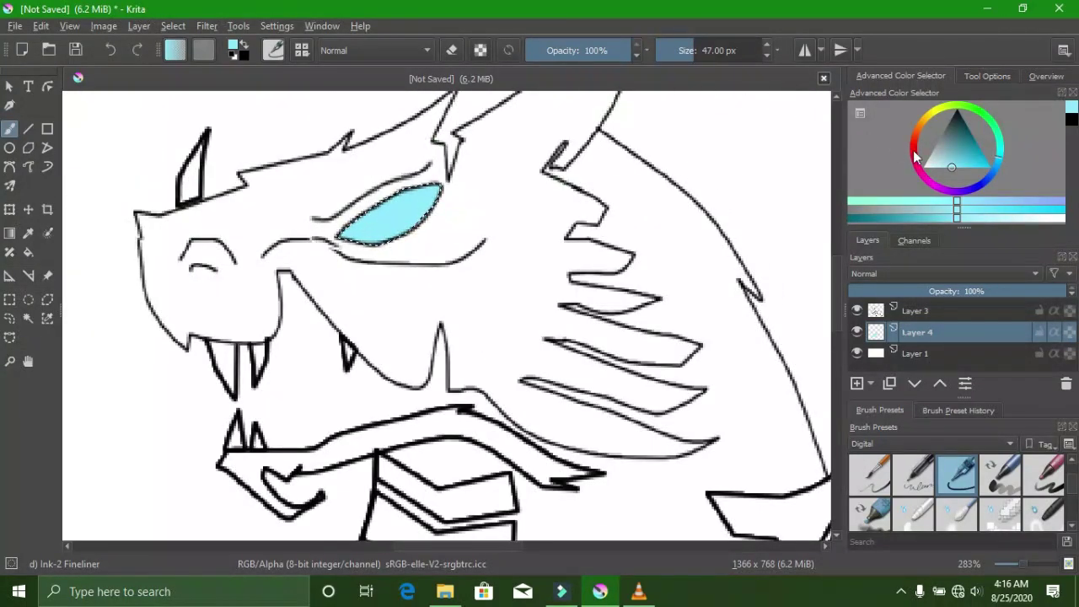
mouse_move(939, 165)
left_mouse_down()
mouse_move(932, 184)
mouse_move(939, 178)
left_mouse_up()
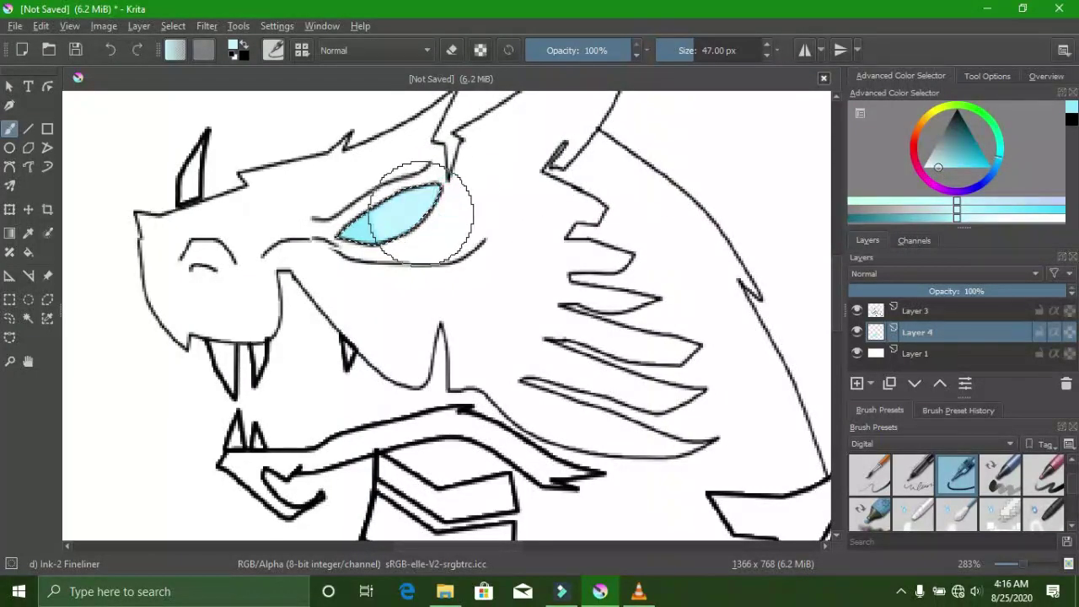
scroll(278, 243, "down", 2)
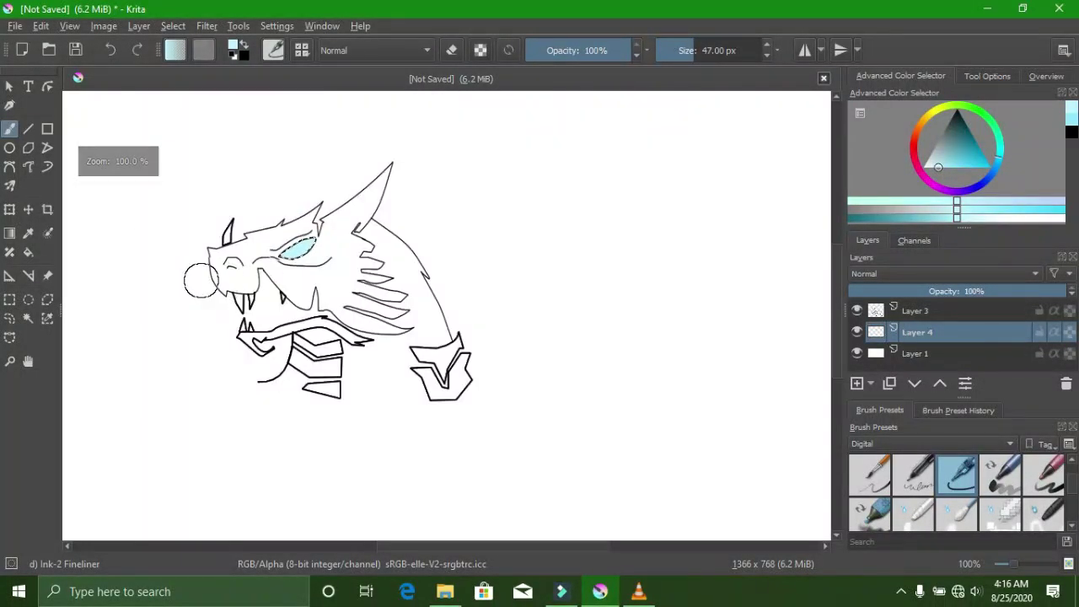
scroll(200, 273, "up", 1)
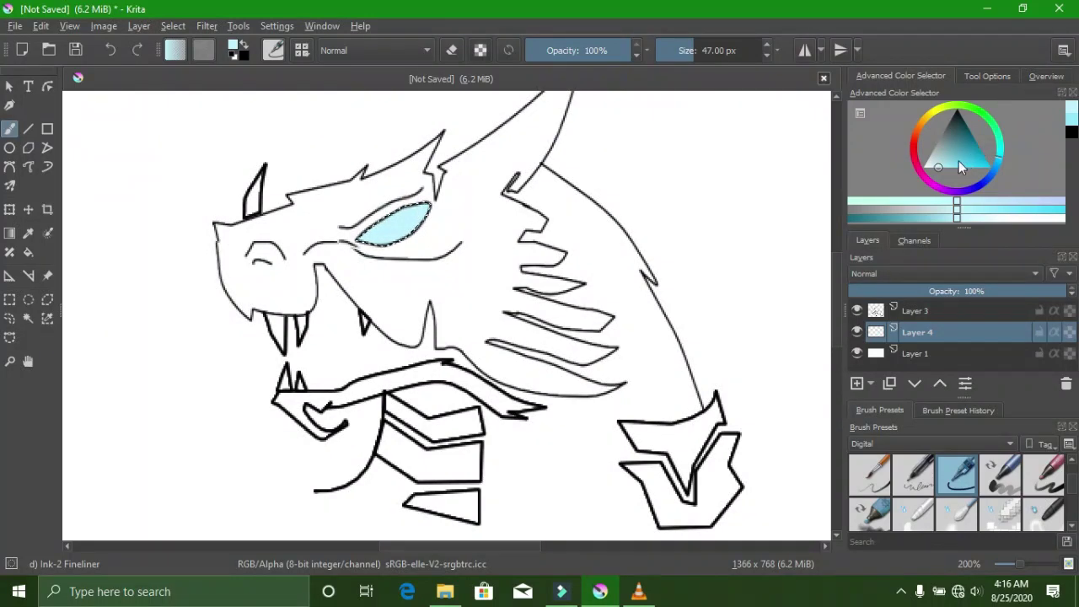
- Choose a more saturated cyan and paint the selected eye with it
left_click(962, 162)
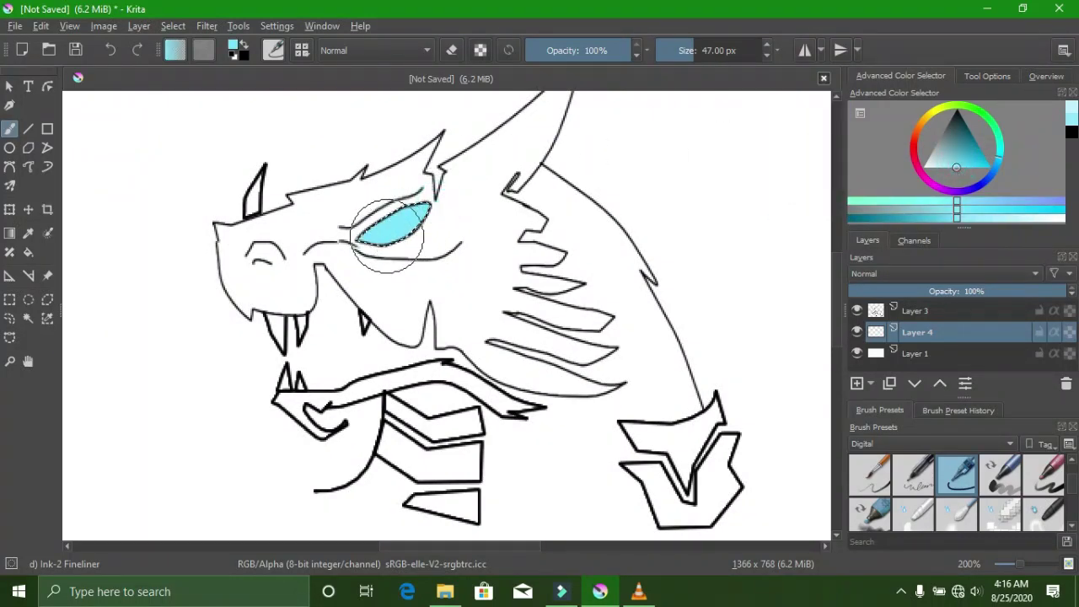
left_click(110, 50)
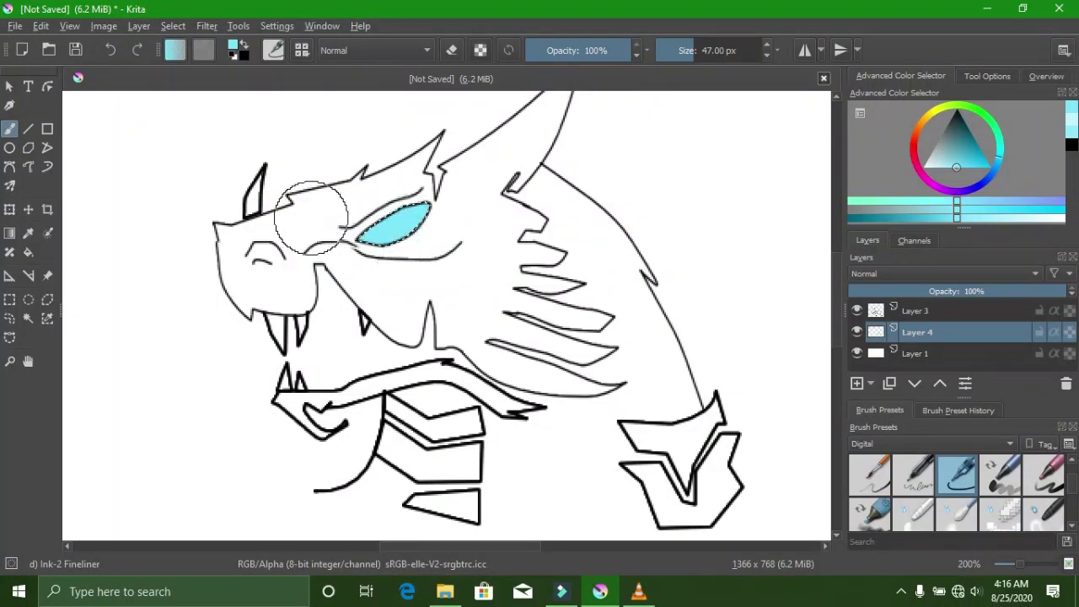
scroll(264, 214, "down", 2)
scroll(262, 215, "up", 3)
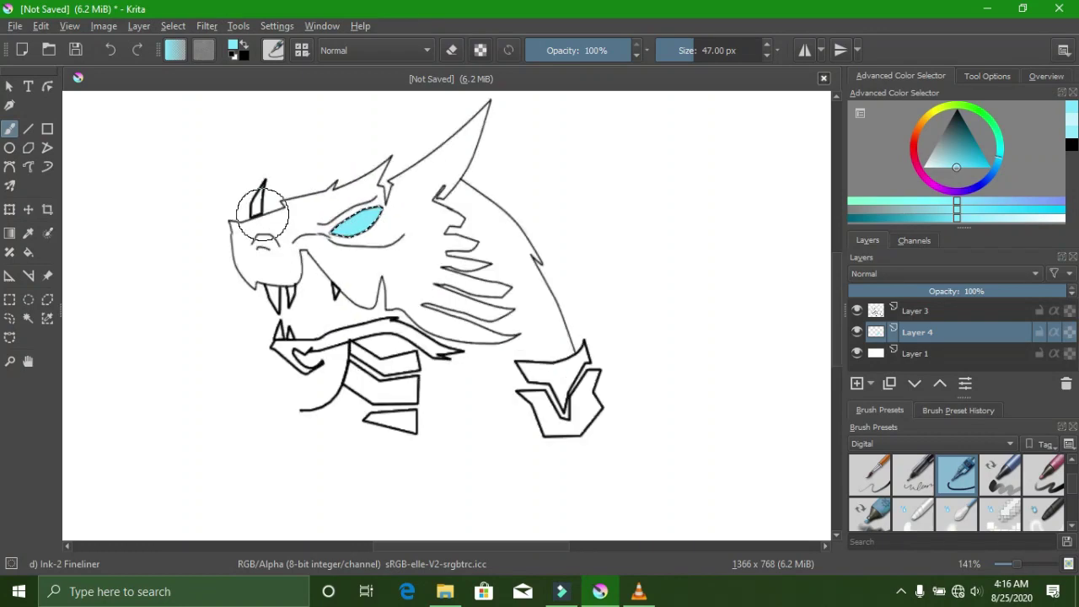
scroll(241, 211, "down", 1)
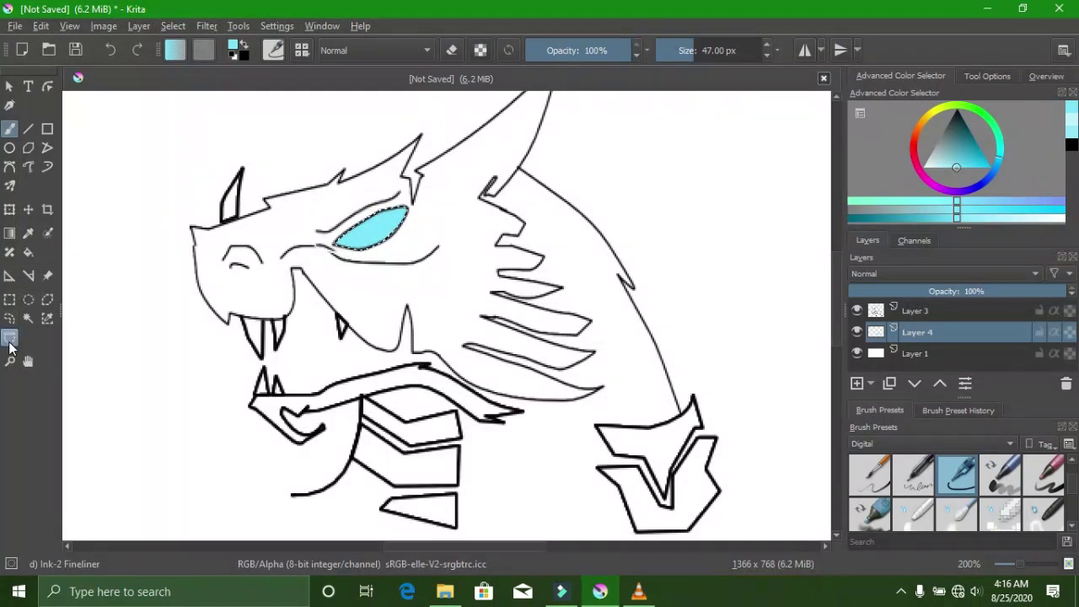
- Trace the uppermost plate on the front of the neck with a Bezier curve selection along its outline
left_click(10, 338)
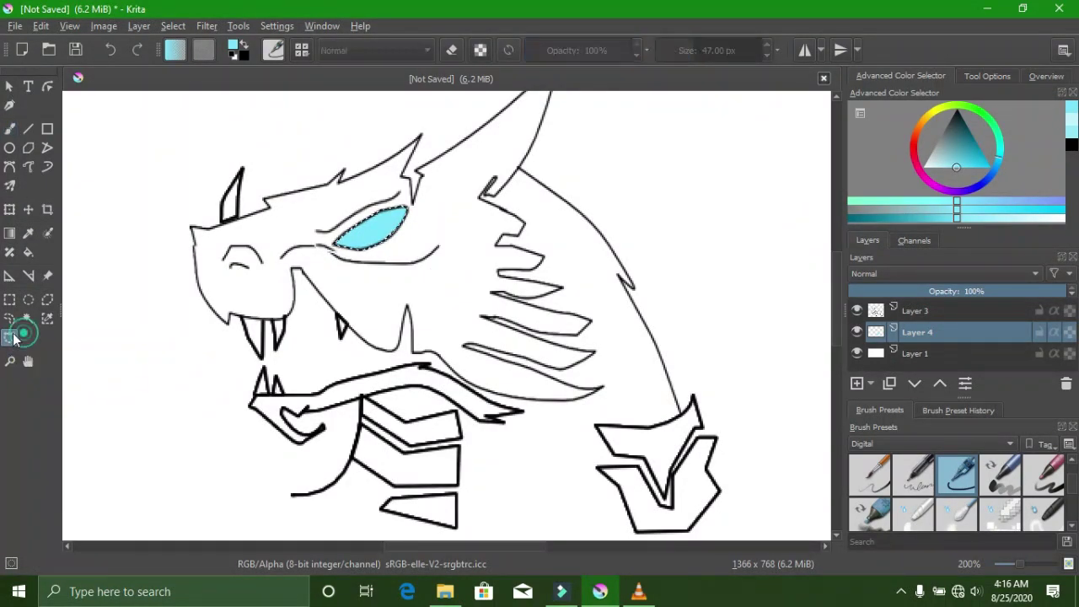
scroll(379, 447, "up", 1)
left_click(355, 401)
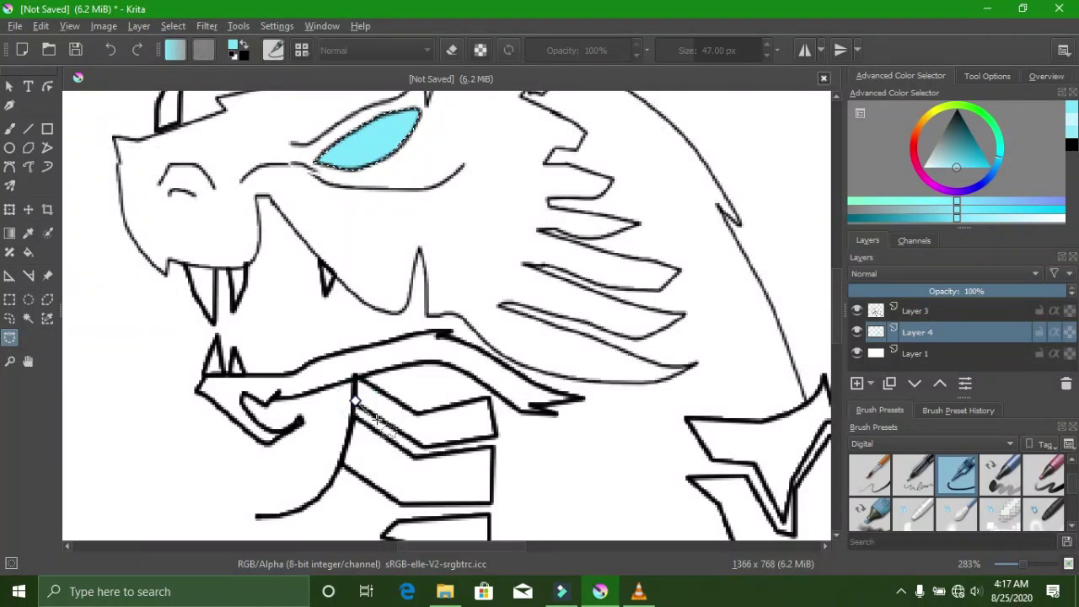
left_click(419, 446)
left_click(496, 436)
left_click(489, 396)
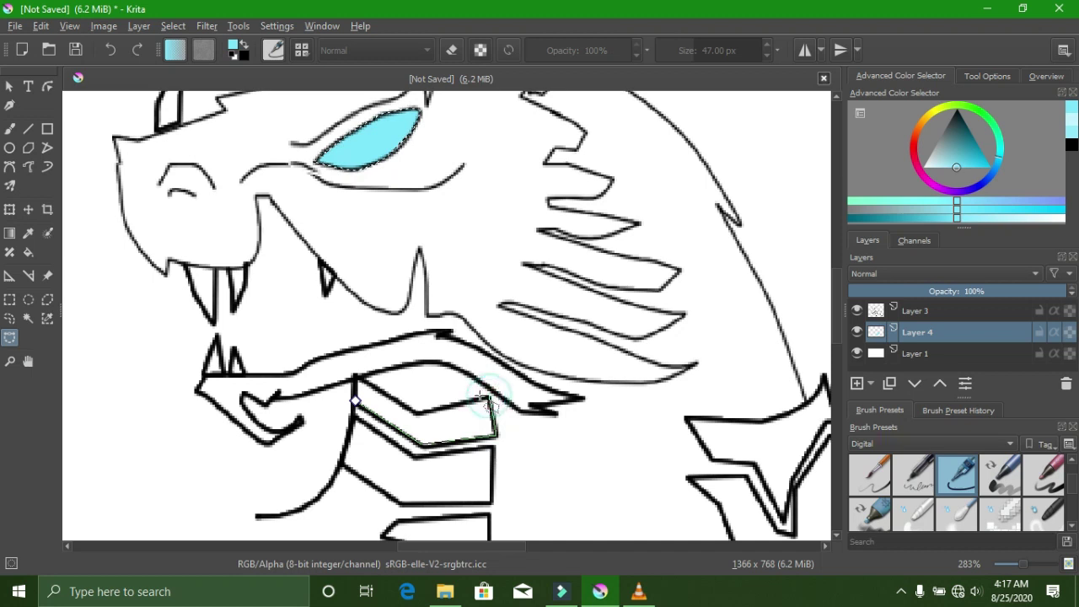
left_click(419, 413)
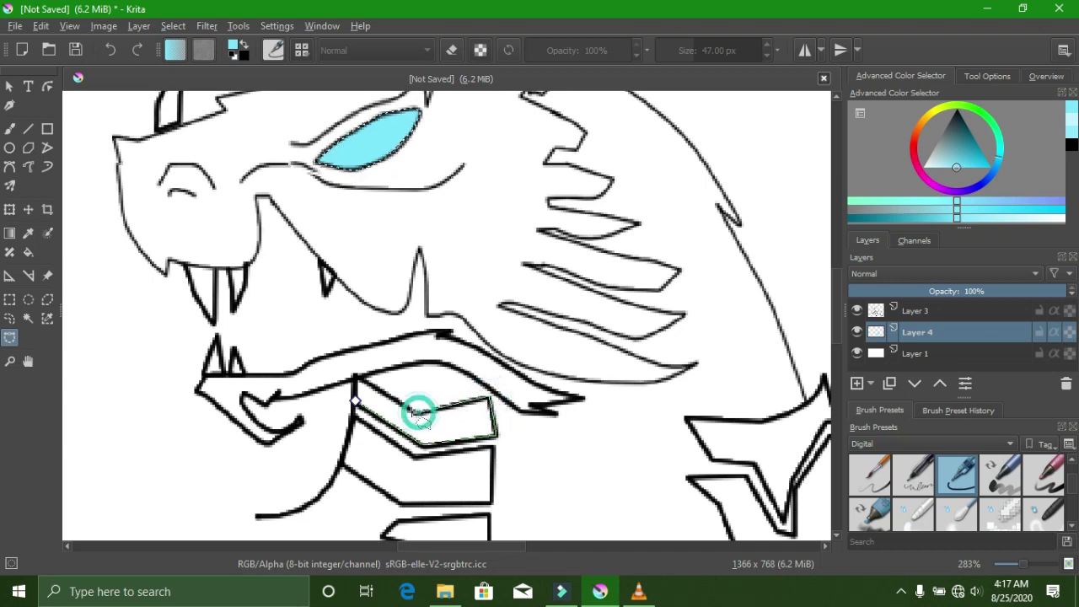
left_click(355, 402)
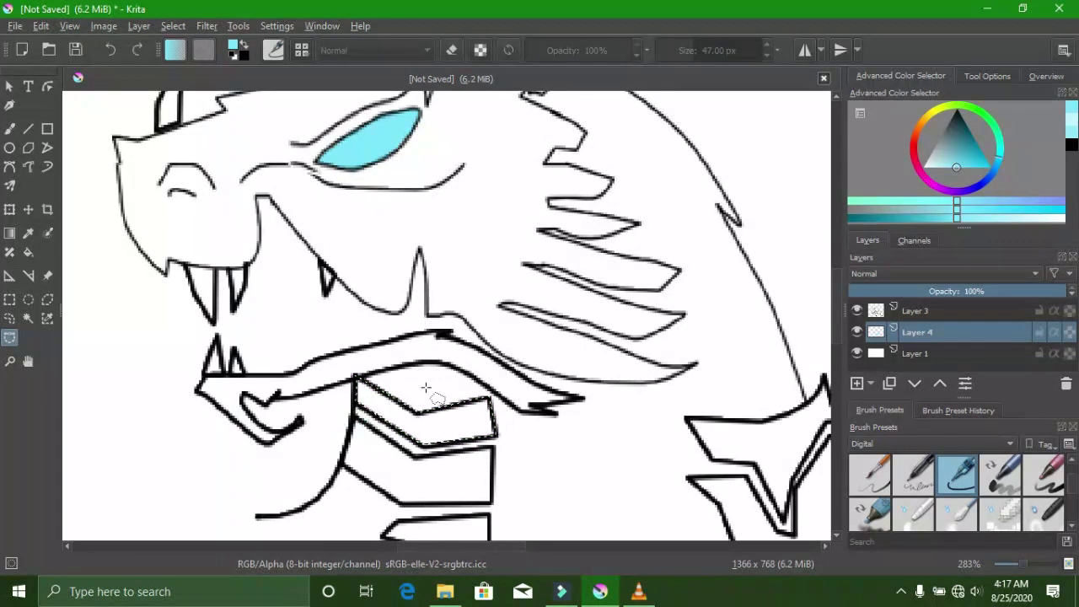
- Choose a golden orange and paint the selected uppermost neck plate with the freehand brush
scroll(471, 138, "down", 2)
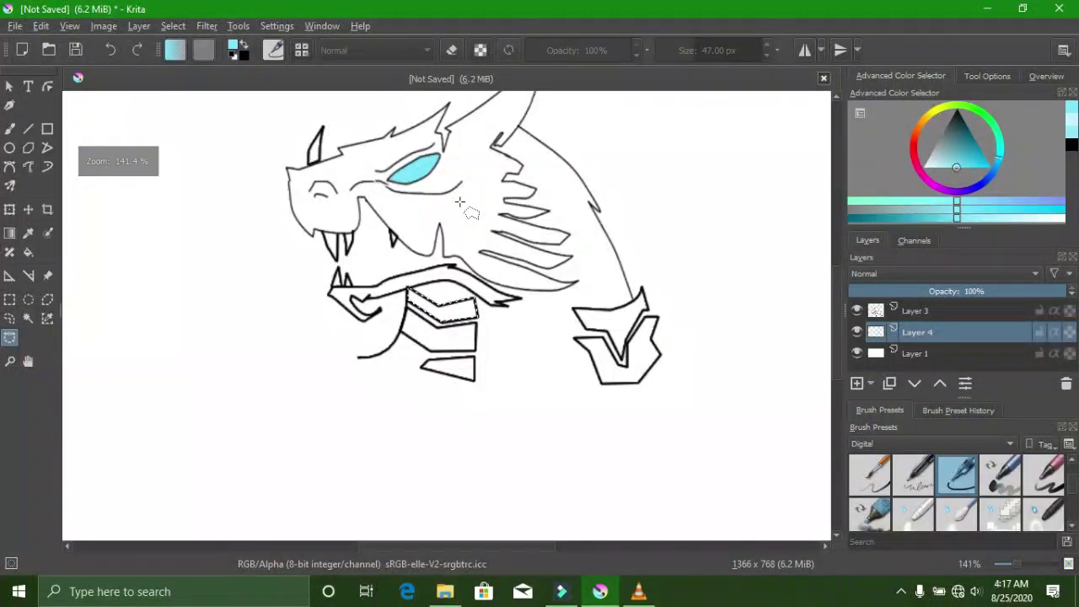
left_click_drag(938, 121, 923, 121)
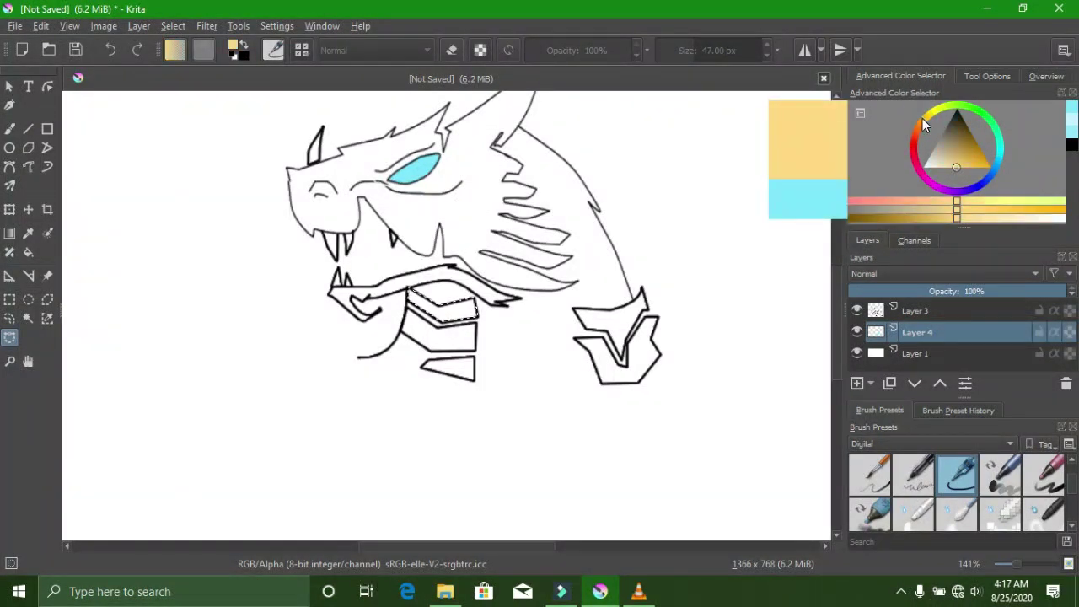
left_click_drag(970, 152, 1001, 166)
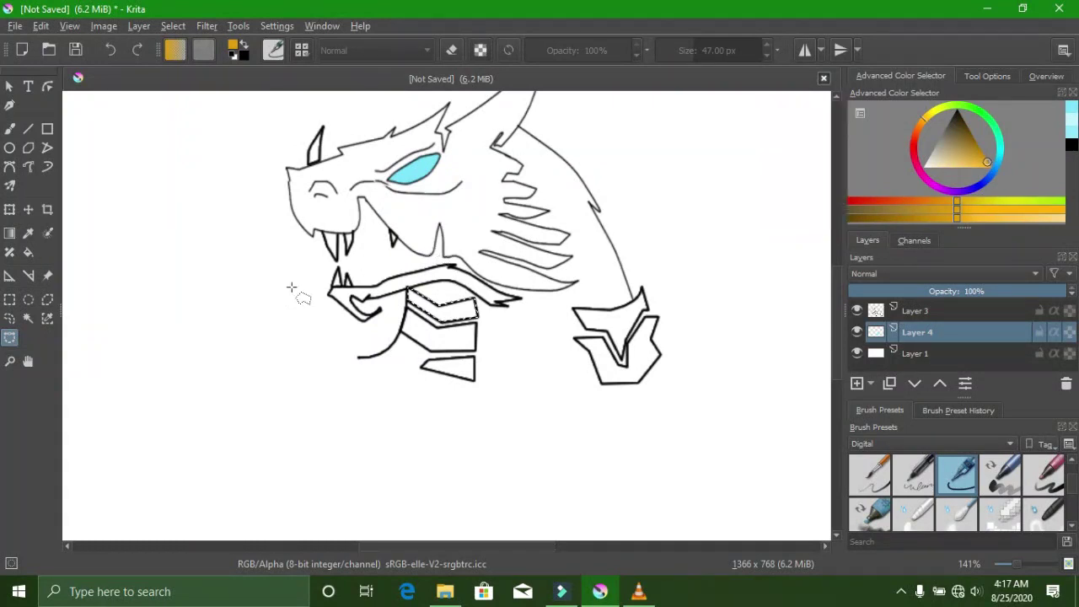
left_click(9, 128)
left_click_drag(462, 315, 426, 306)
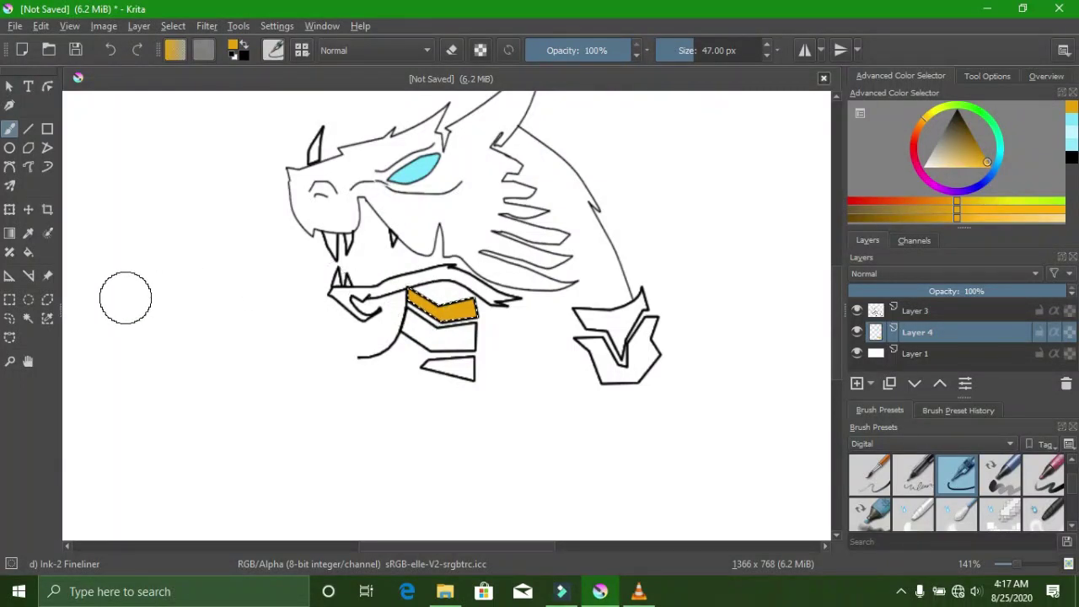
- Select the middle front neck plate along its outline with a Bezier curve selection and paint it golden orange
left_click(9, 337)
scroll(339, 350, "up", 3)
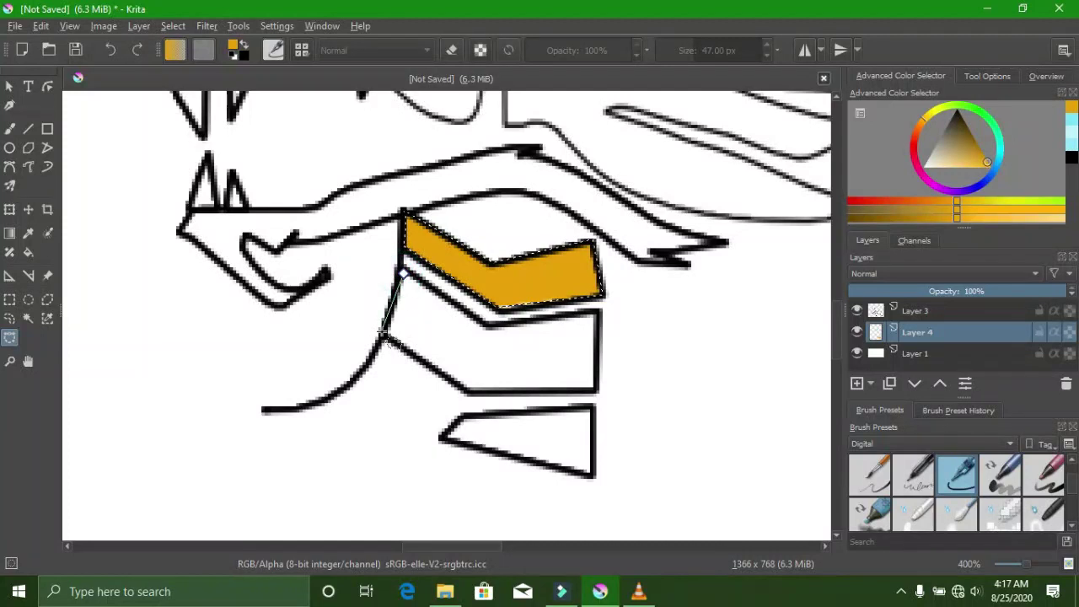
left_click(385, 339)
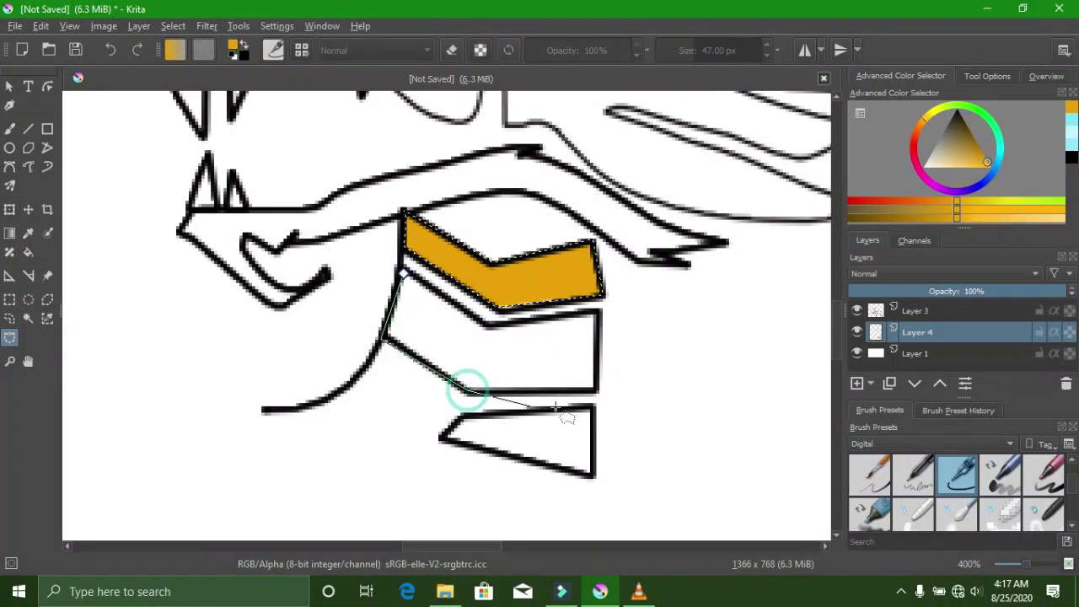
left_click(599, 390)
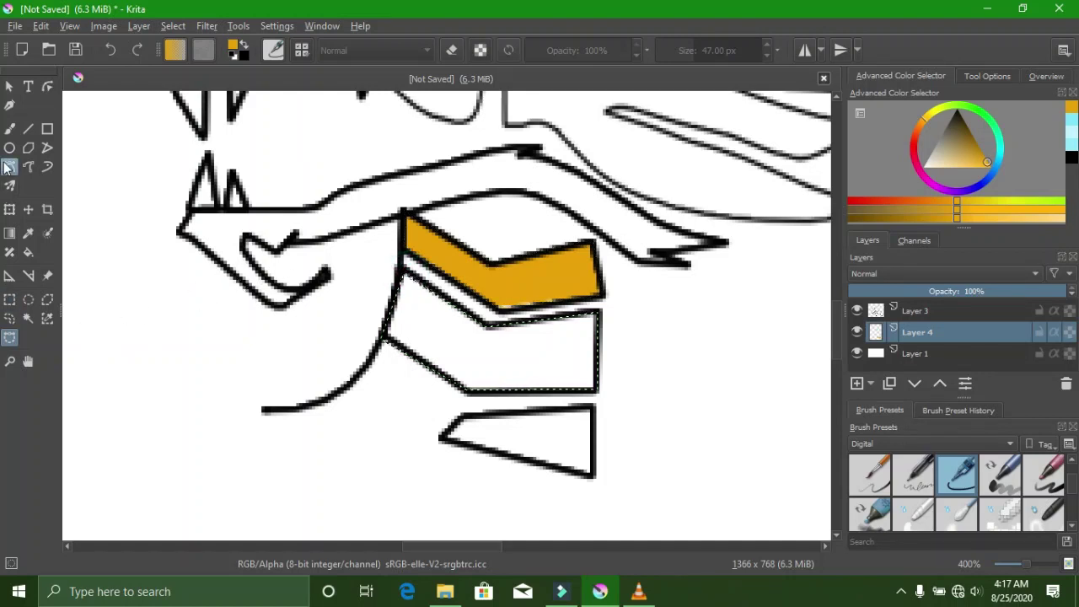
left_click(16, 128)
mouse_move(591, 356)
left_mouse_down()
mouse_move(496, 363)
mouse_move(447, 341)
left_mouse_up()
scroll(371, 313, "down", 5)
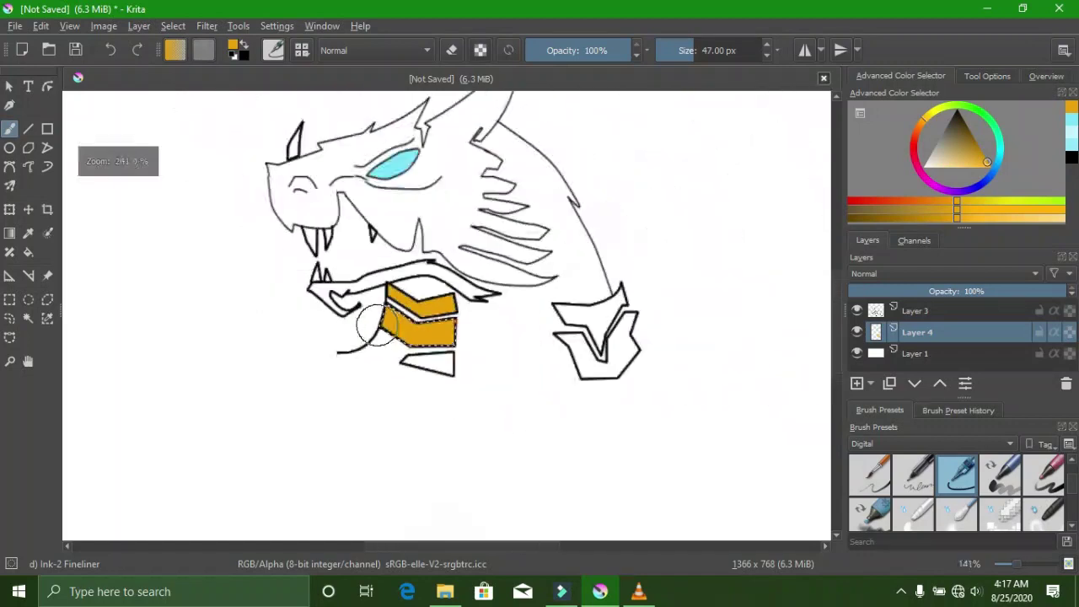
- Select the lowest front neck plate along its outline with a Bezier curve selection and paint it golden orange
scroll(419, 349, "up", 5)
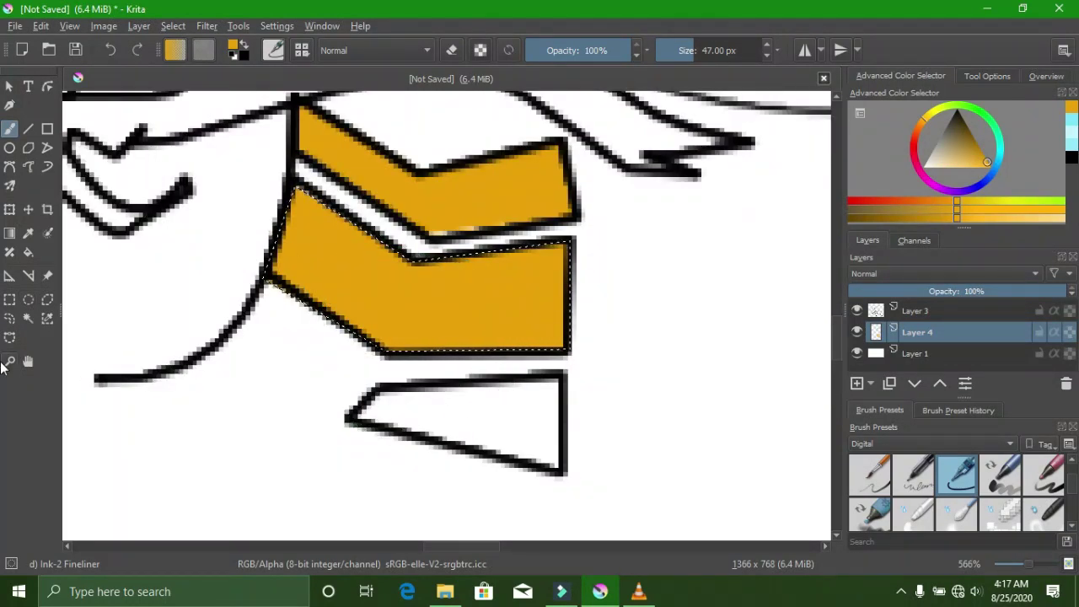
left_click(10, 337)
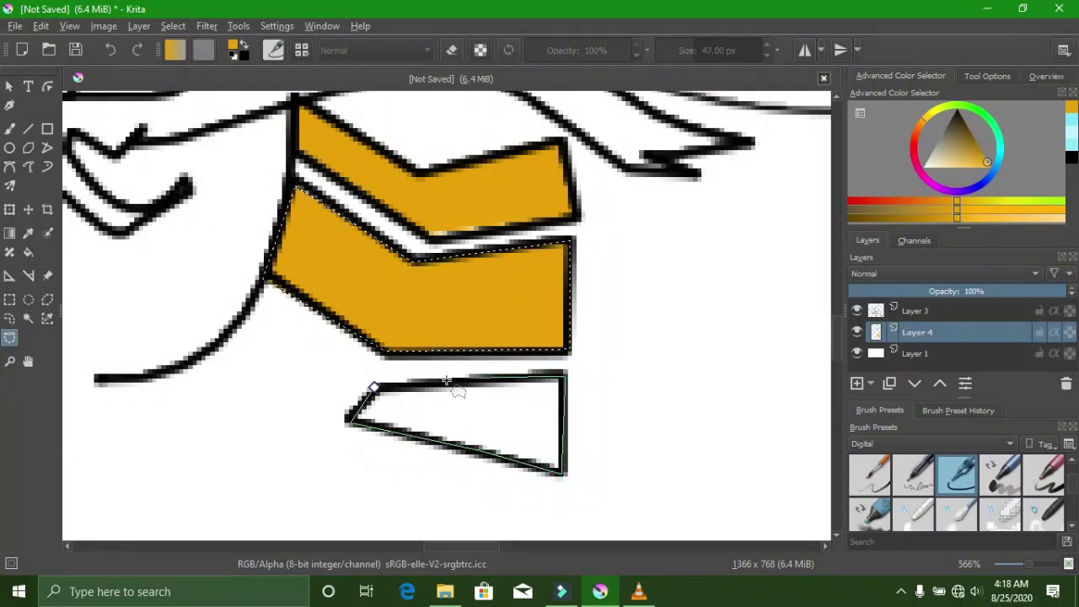
left_click(374, 388)
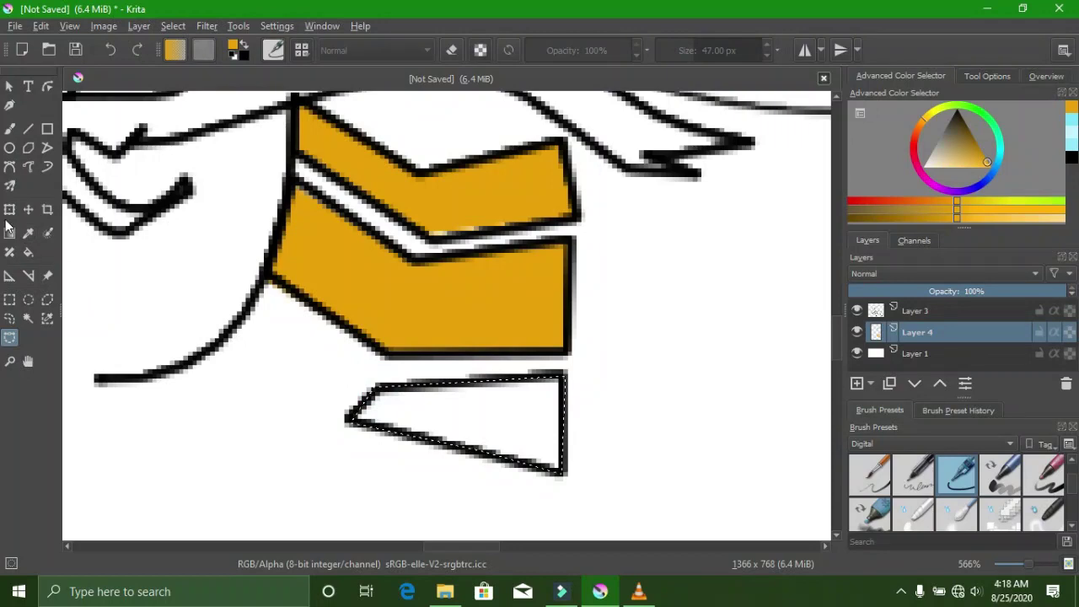
left_click(9, 129)
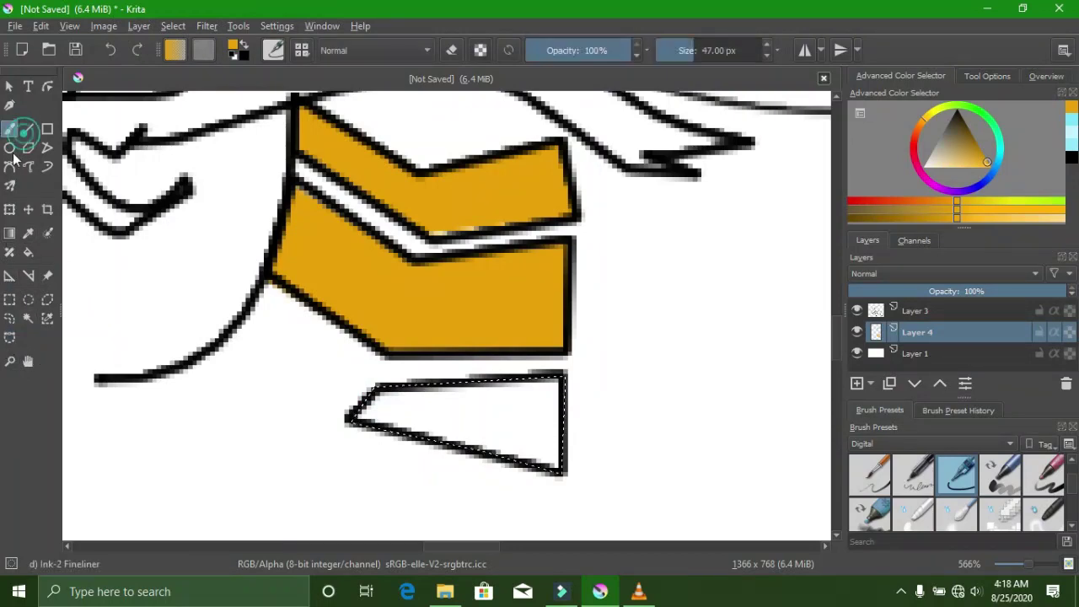
left_click_drag(374, 414, 447, 436)
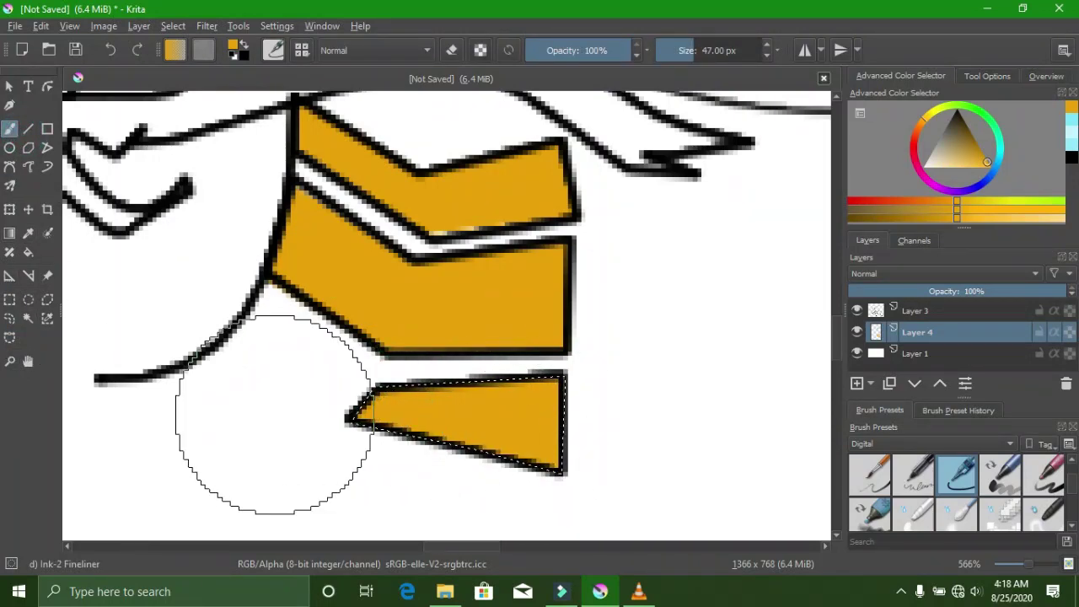
- Add a new layer above the golden fill and shade the inner parts of the upper two neck plates dark brown
key("1")
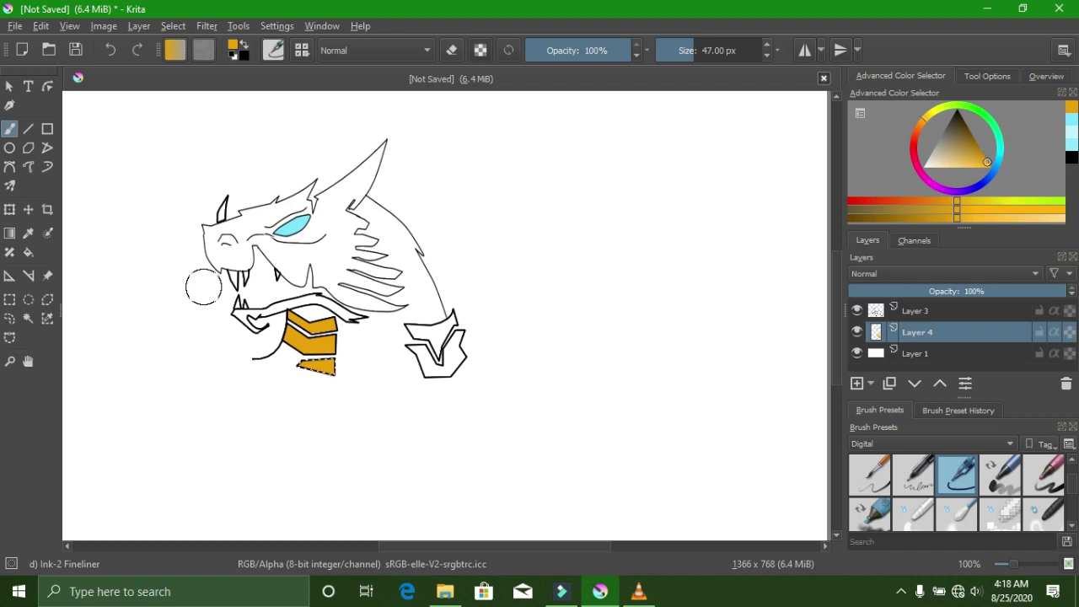
scroll(306, 310, "up", 1)
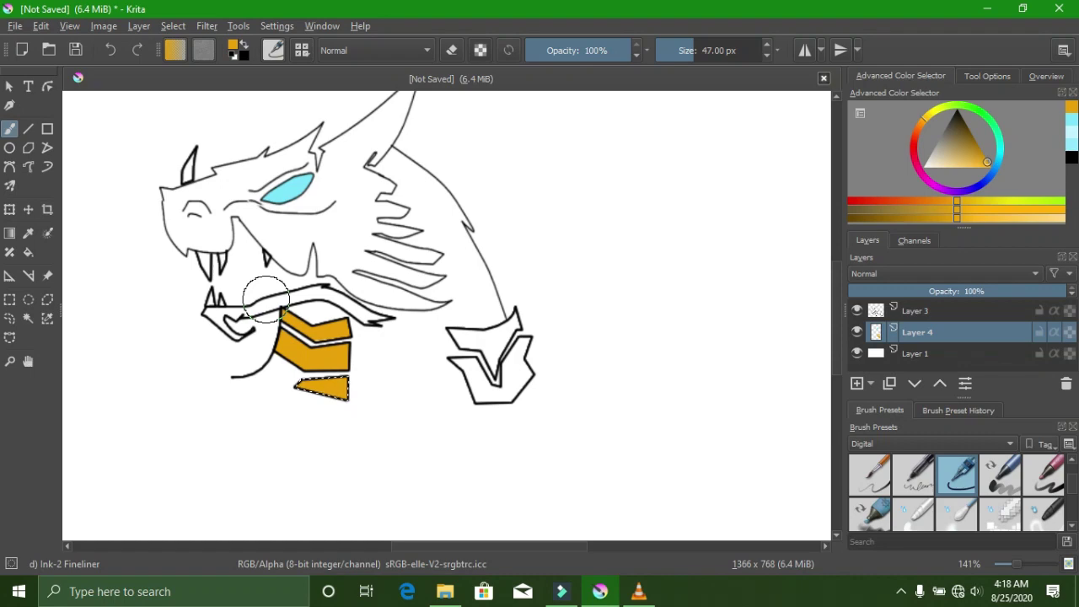
scroll(266, 299, "up", 1)
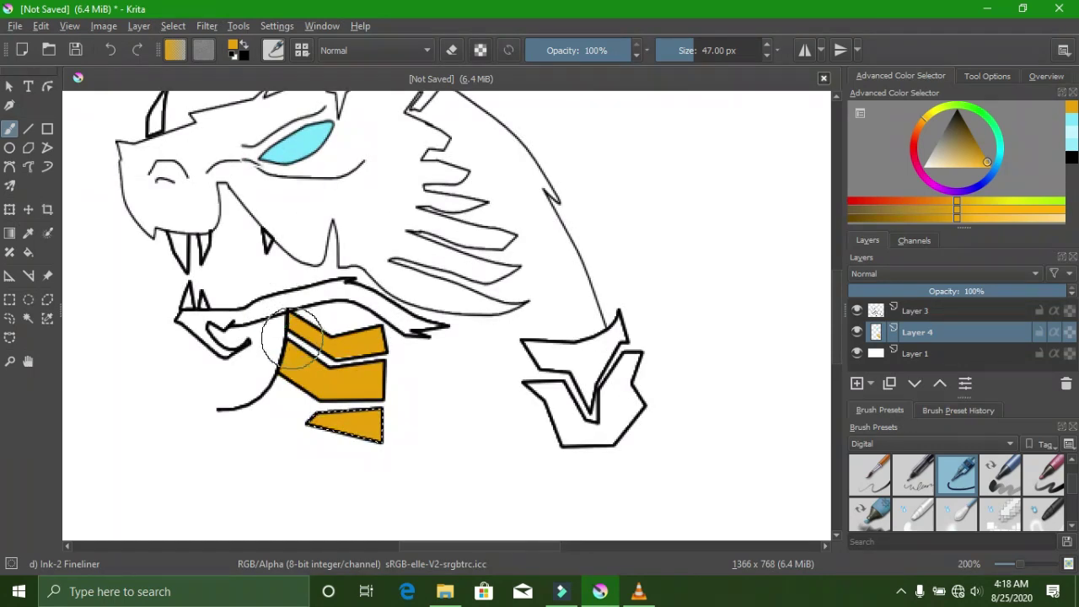
scroll(308, 363, "up", 1)
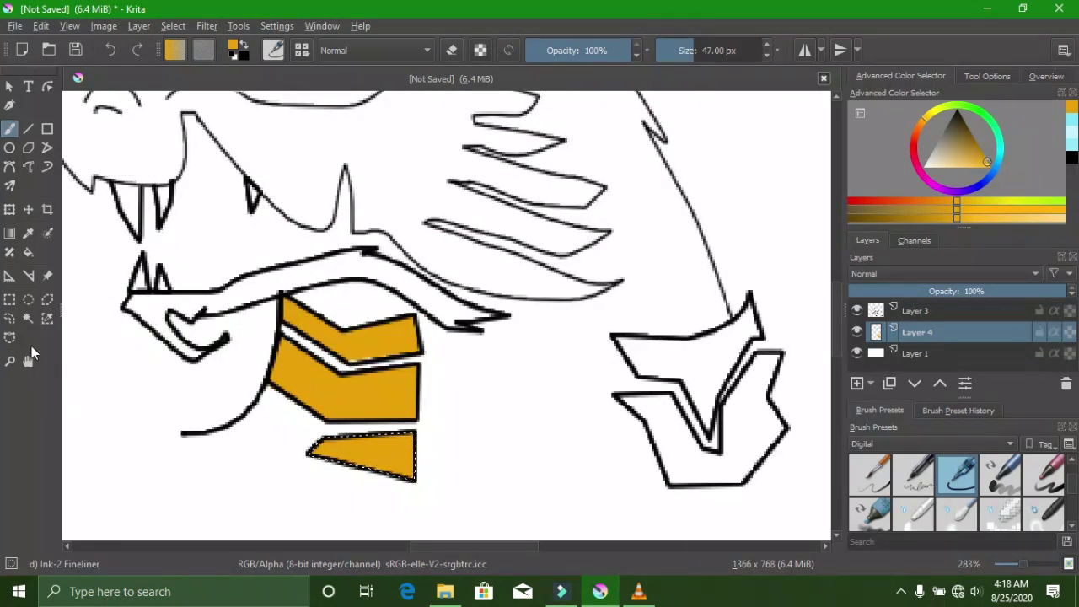
left_click(10, 338)
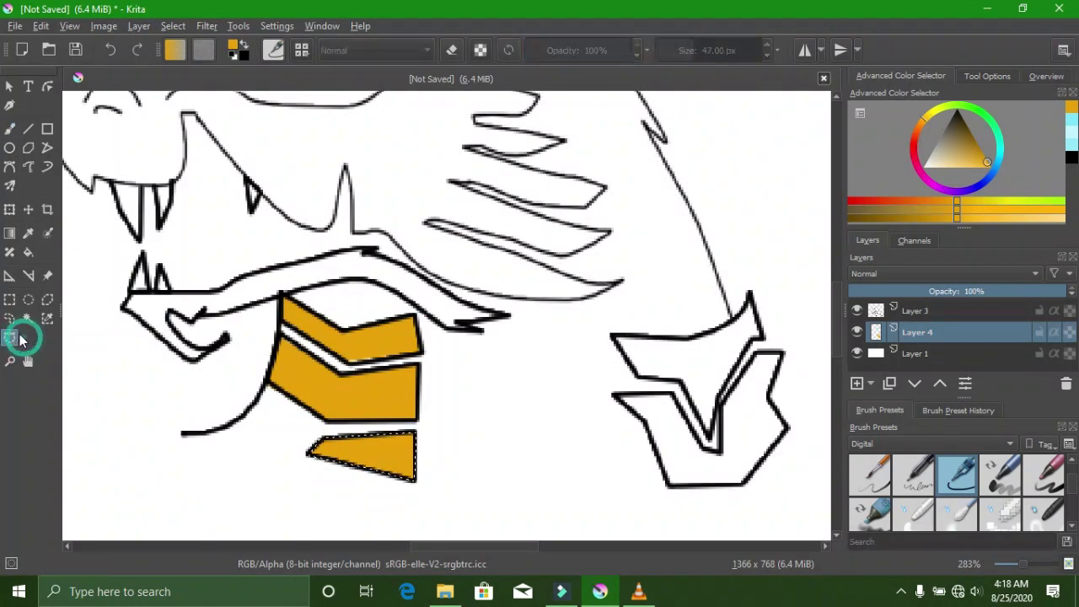
left_click(856, 384)
scroll(445, 360, "up", 1)
left_click(299, 347)
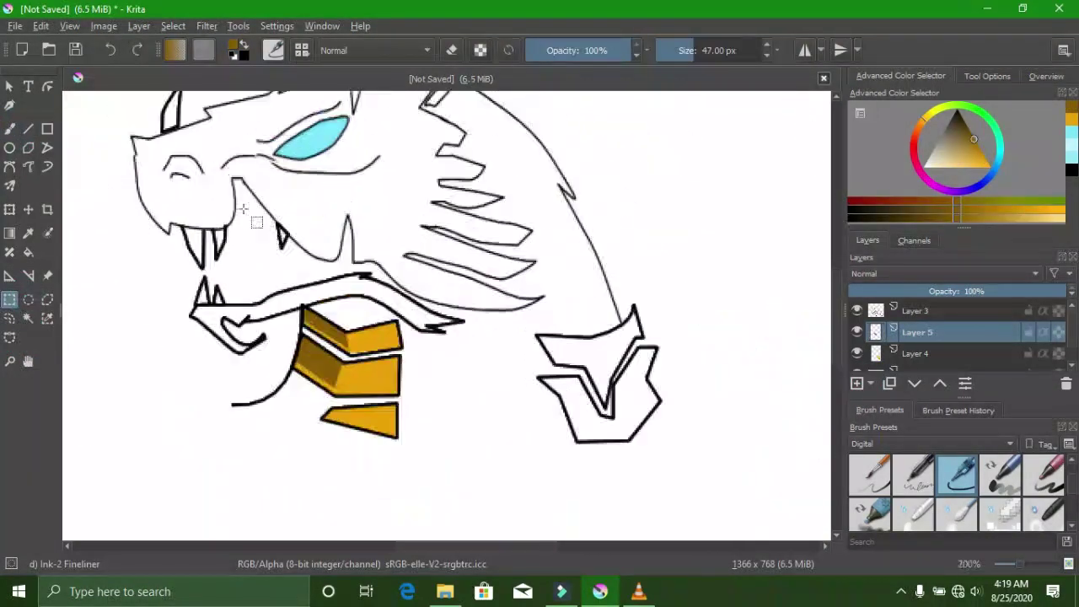
left_click(223, 412)
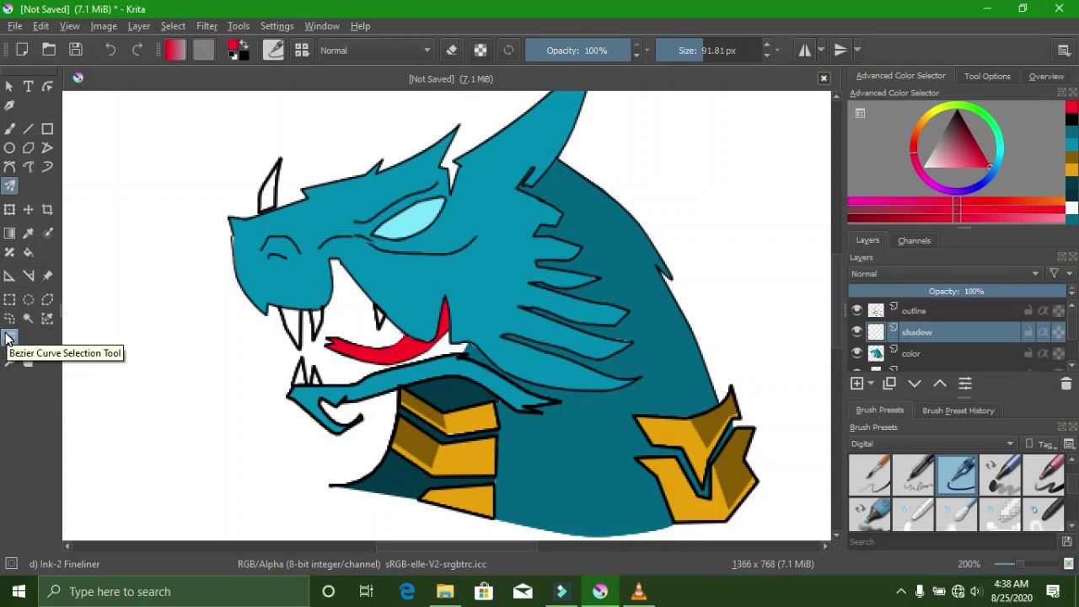
- On the shadow layer, select a thin strip along the crease in front of the eye and paint it a darker shade of the sampled face teal
left_click(10, 338)
scroll(322, 248, "up", 2)
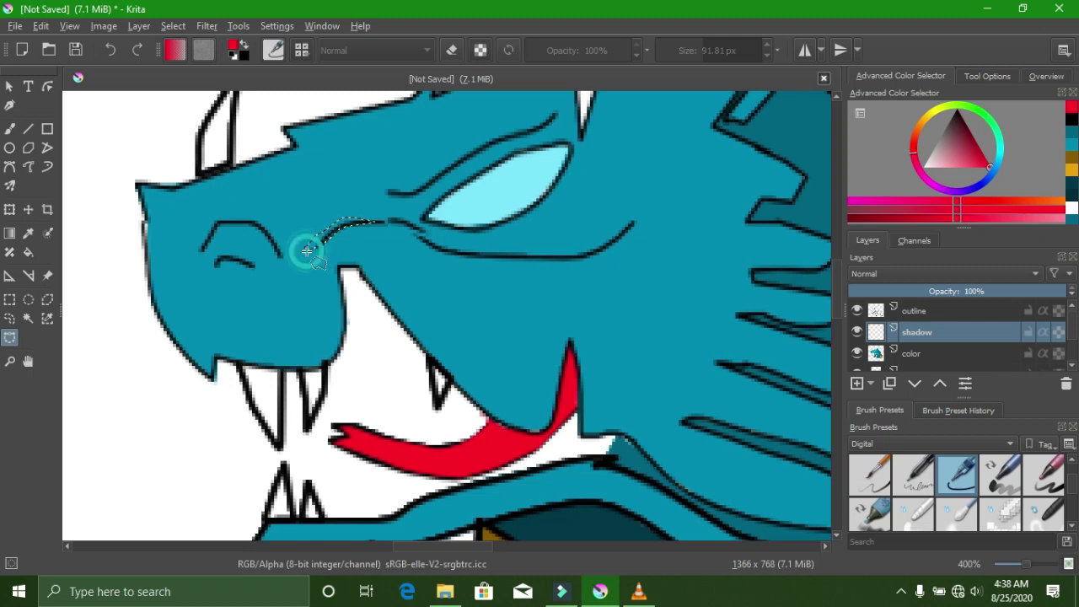
left_click(47, 319)
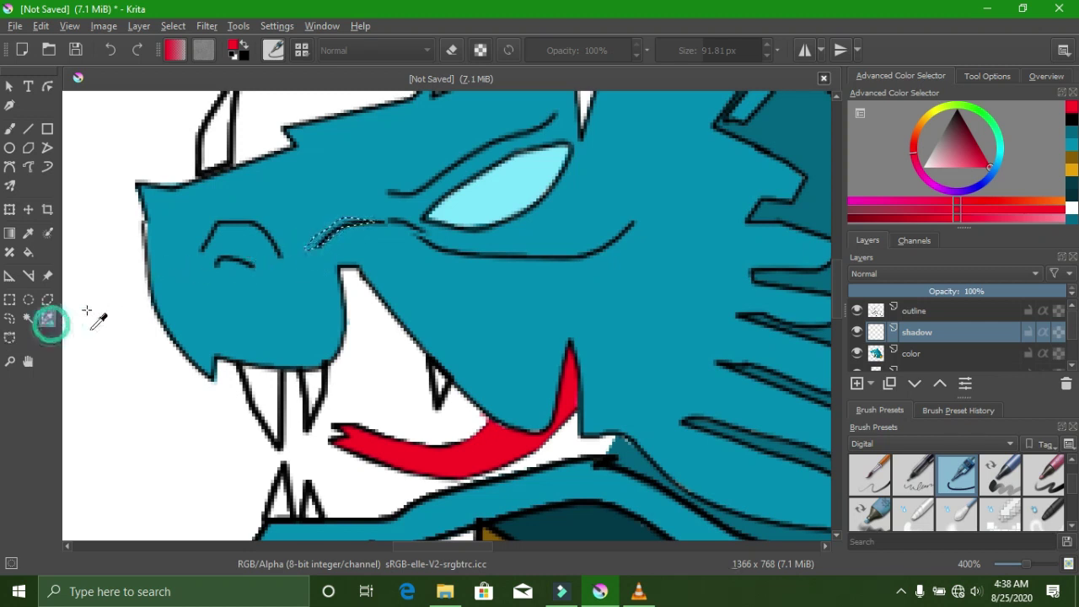
left_click(28, 233)
left_click(295, 199)
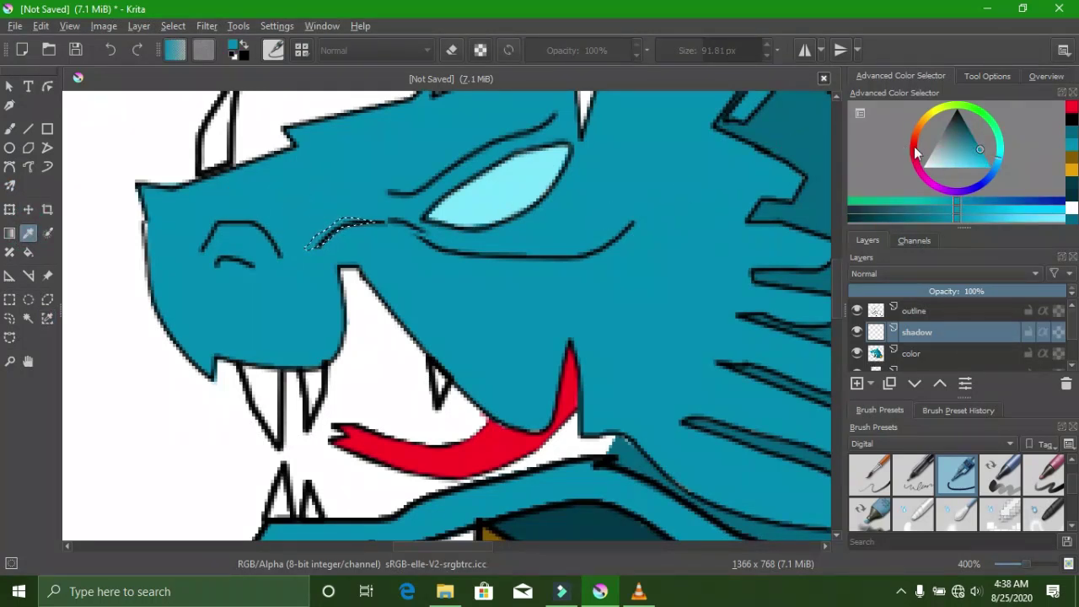
left_click_drag(970, 154, 975, 144)
left_click(10, 129)
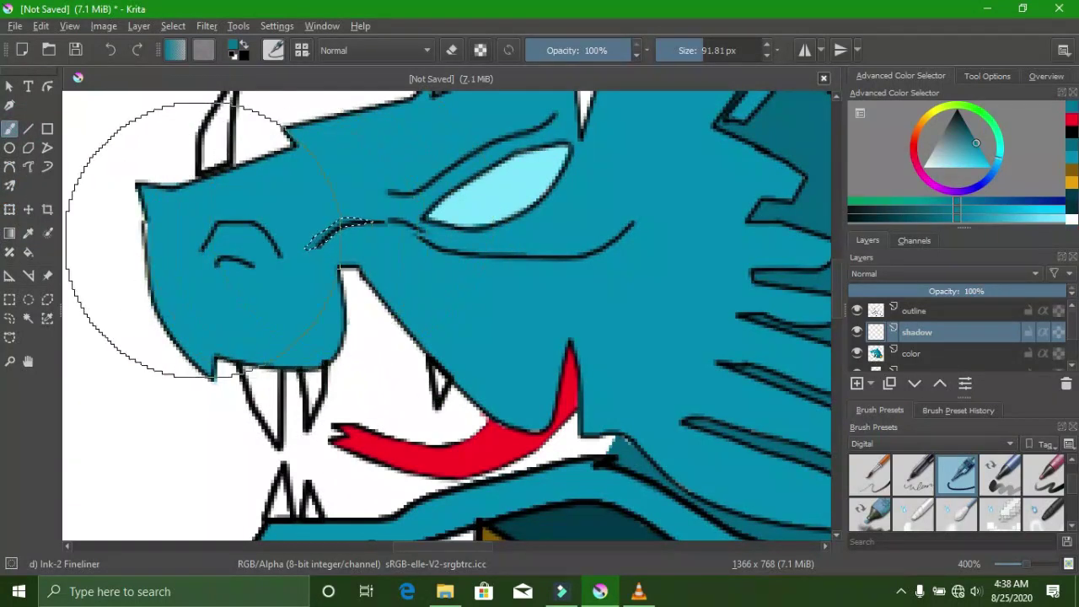
- Select a curved strip along the upper side of the crease below the eye with a Bezier curve selection and paint it dark teal
left_click(9, 338)
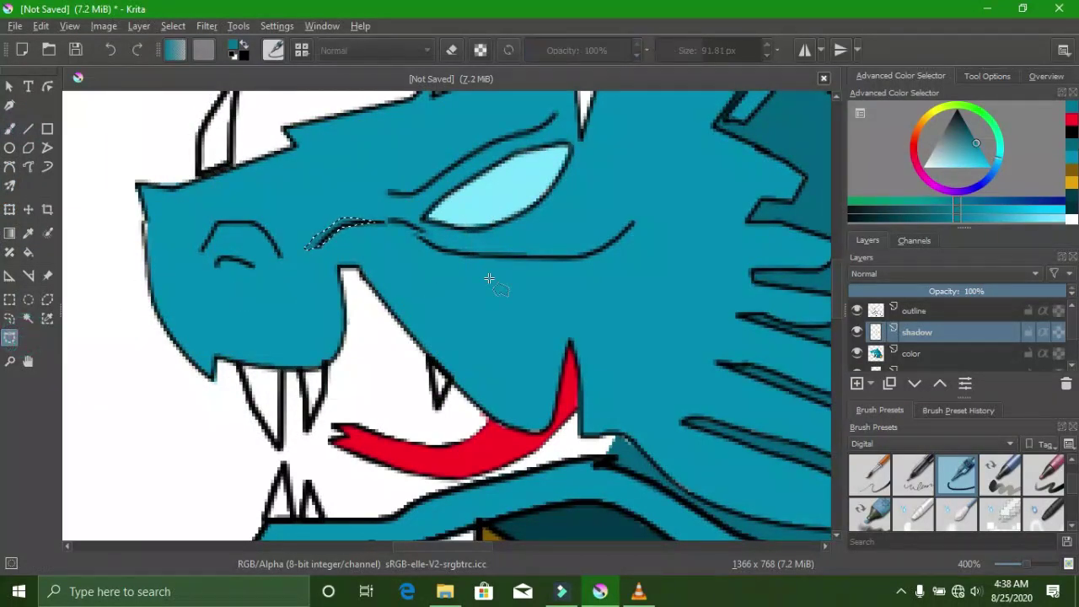
left_click(427, 233)
left_click_drag(607, 209, 575, 254)
left_click(426, 236)
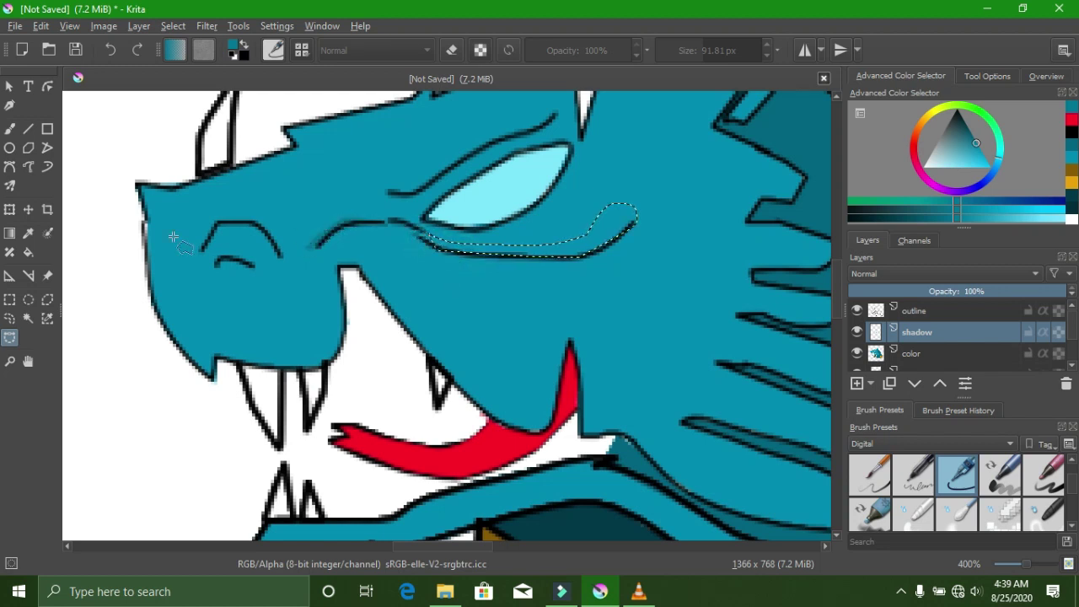
left_click(26, 128)
left_click_drag(620, 221, 473, 252)
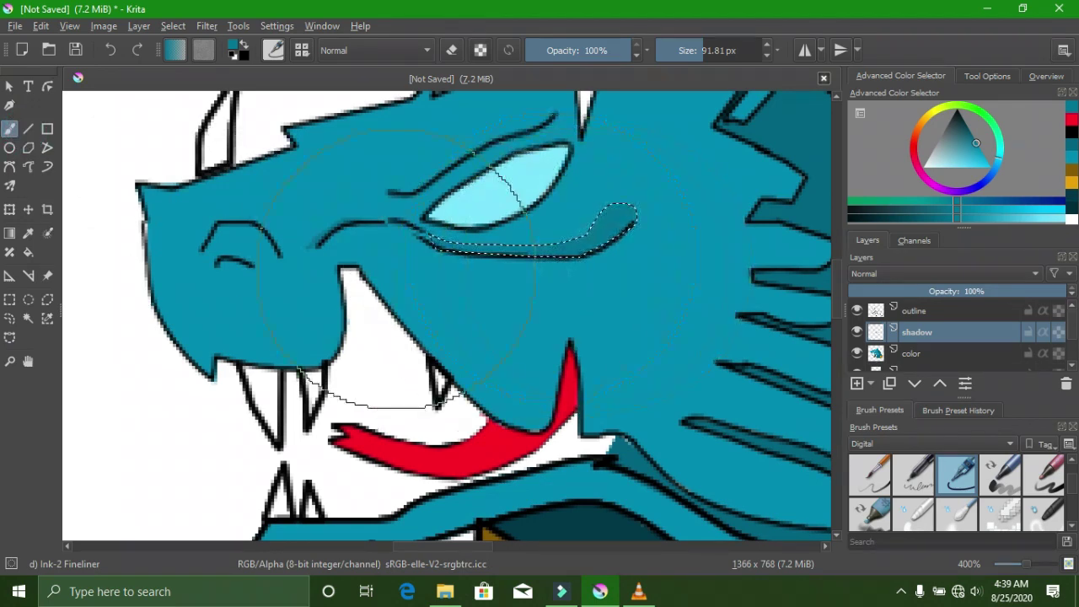
- Select a narrow sliver along the rear edge of the eye with a Bezier curve selection and paint it dark teal
scroll(527, 247, "down", 3)
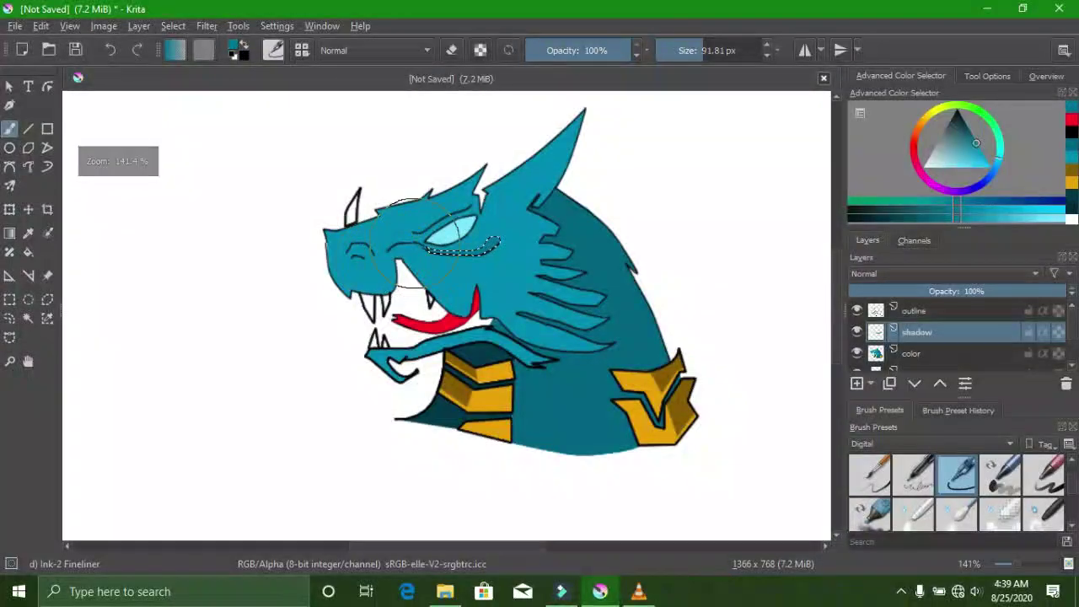
scroll(430, 224, "up", 2)
scroll(426, 219, "up", 1)
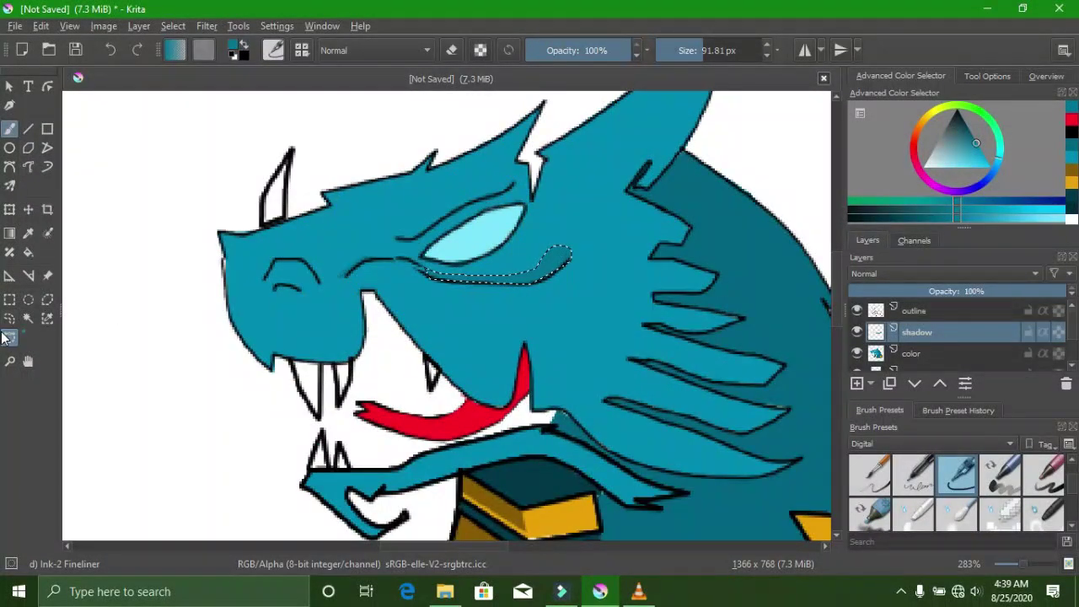
left_click(9, 337)
scroll(548, 272, "up", 2)
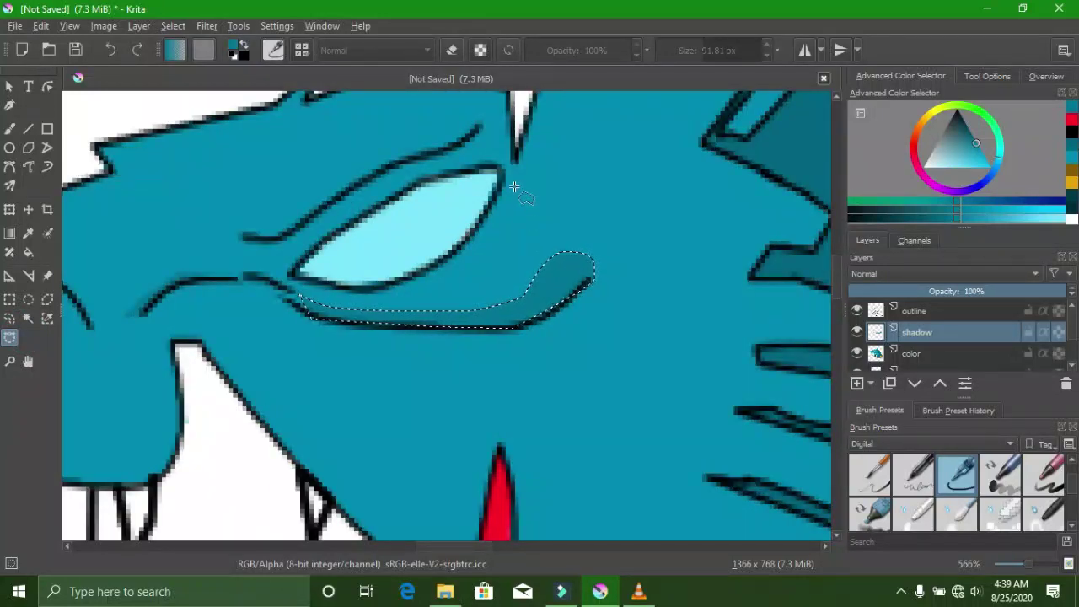
left_click(510, 179)
left_click(509, 178)
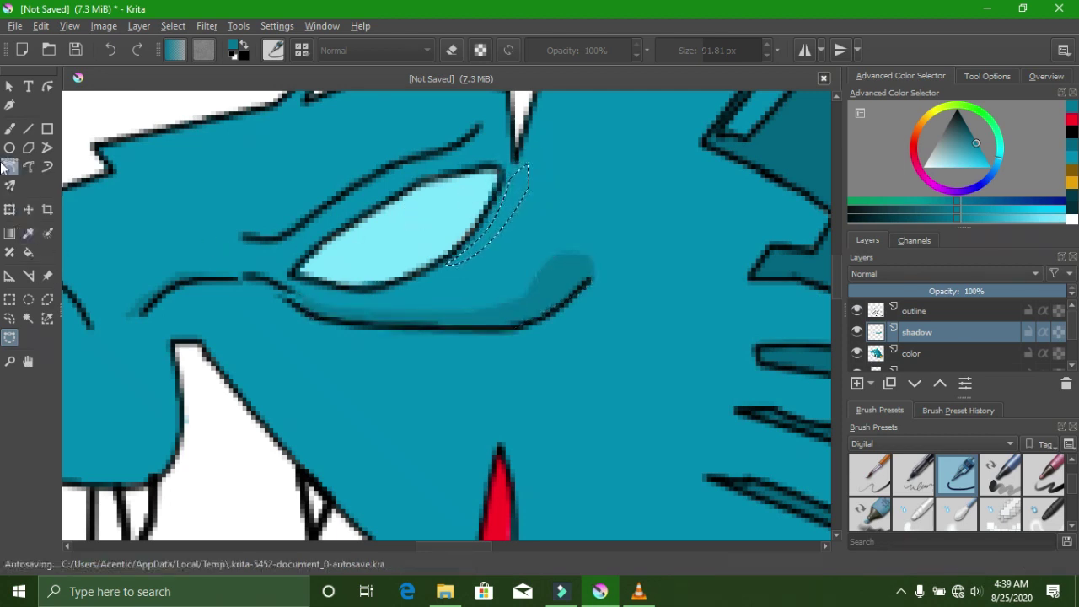
left_click(9, 128)
left_click_drag(377, 185, 468, 203)
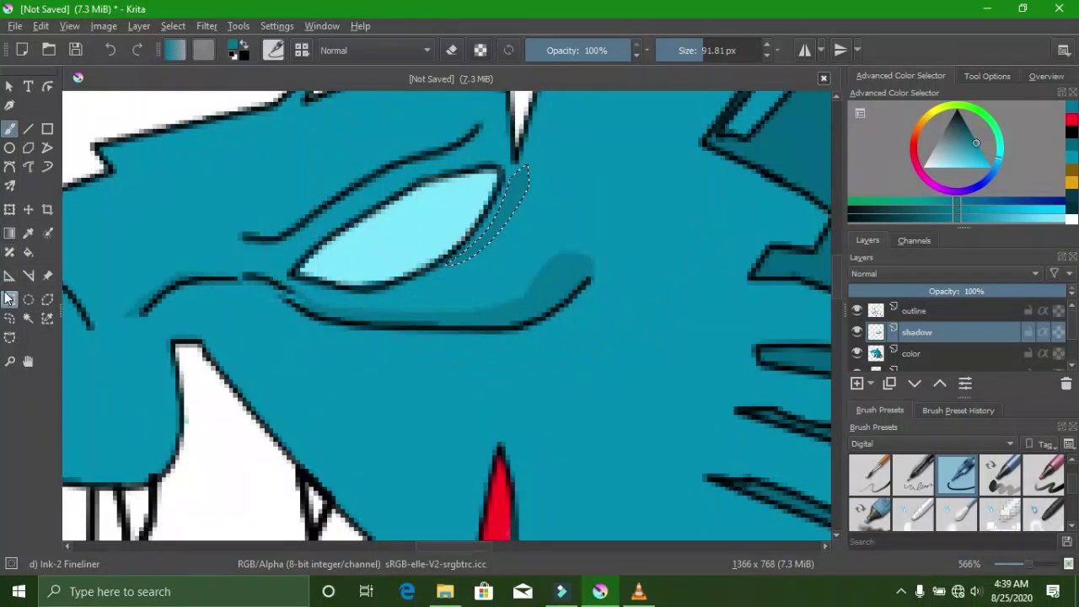
- Select a strip along the upper side of the brow line with a Bezier curve selection and paint it dark teal
left_click(9, 337)
left_click(472, 125)
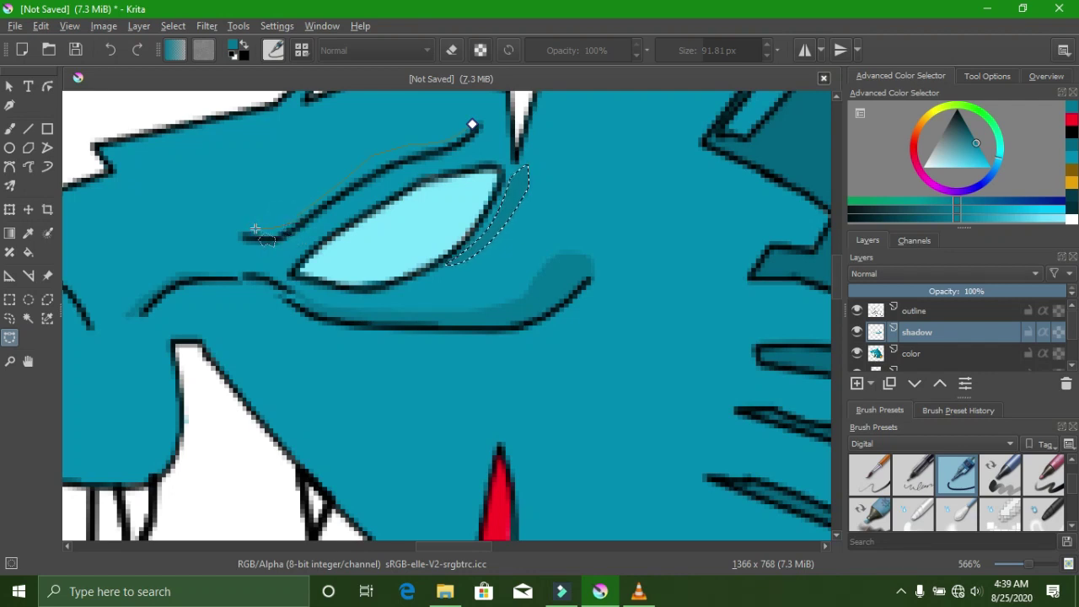
left_click_drag(241, 236, 277, 238)
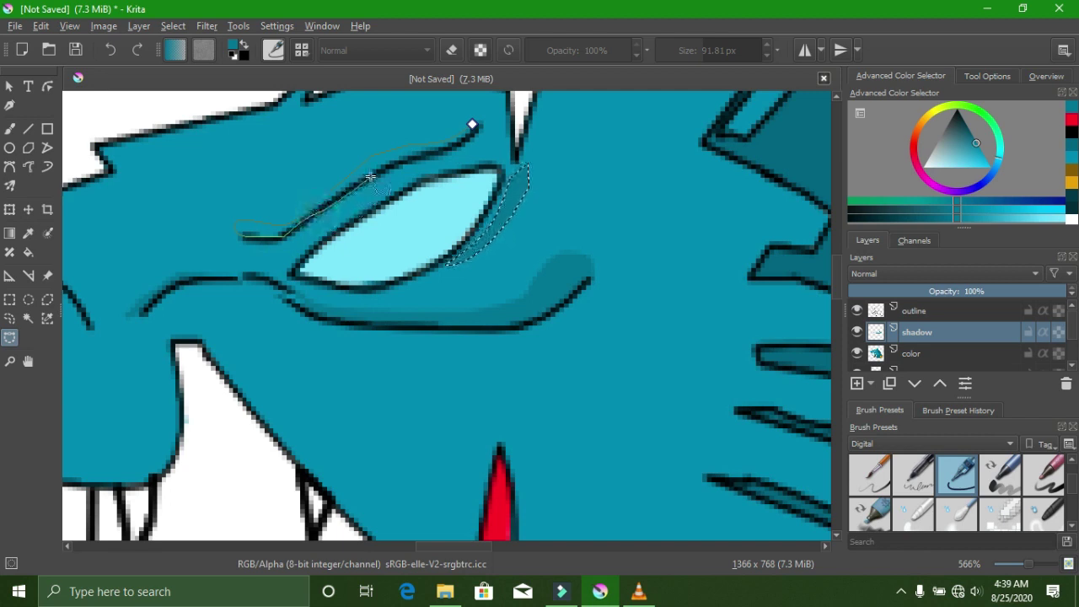
left_click_drag(401, 160, 455, 145)
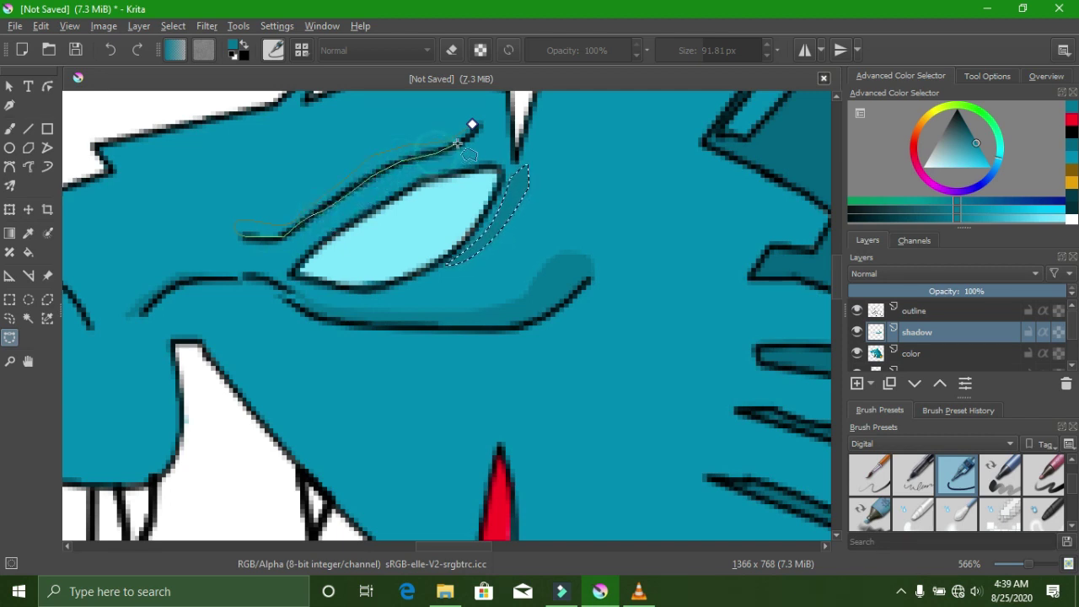
left_click(472, 125)
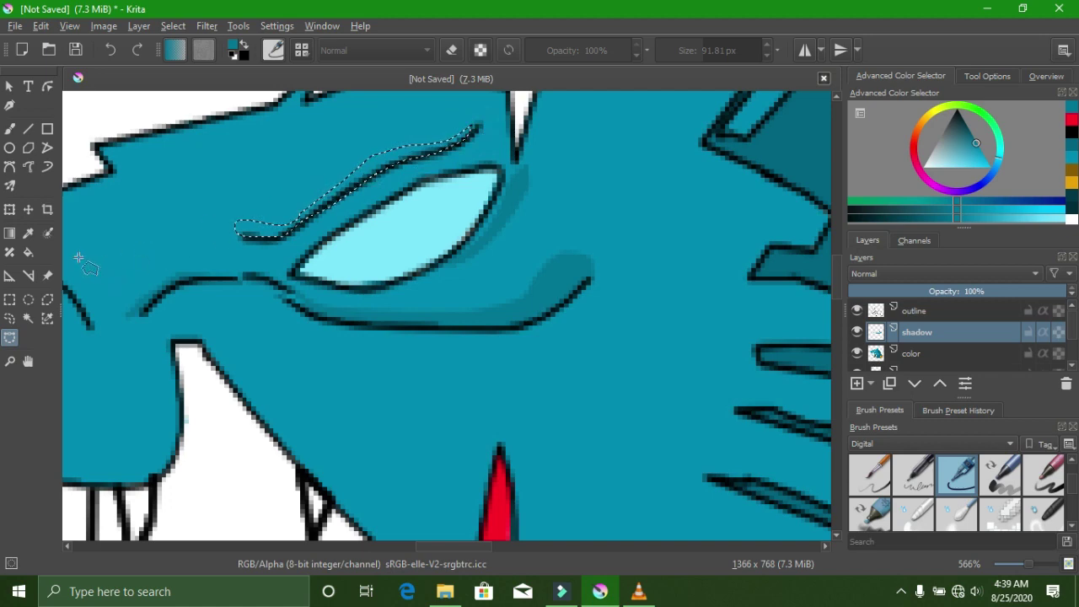
left_click(10, 128)
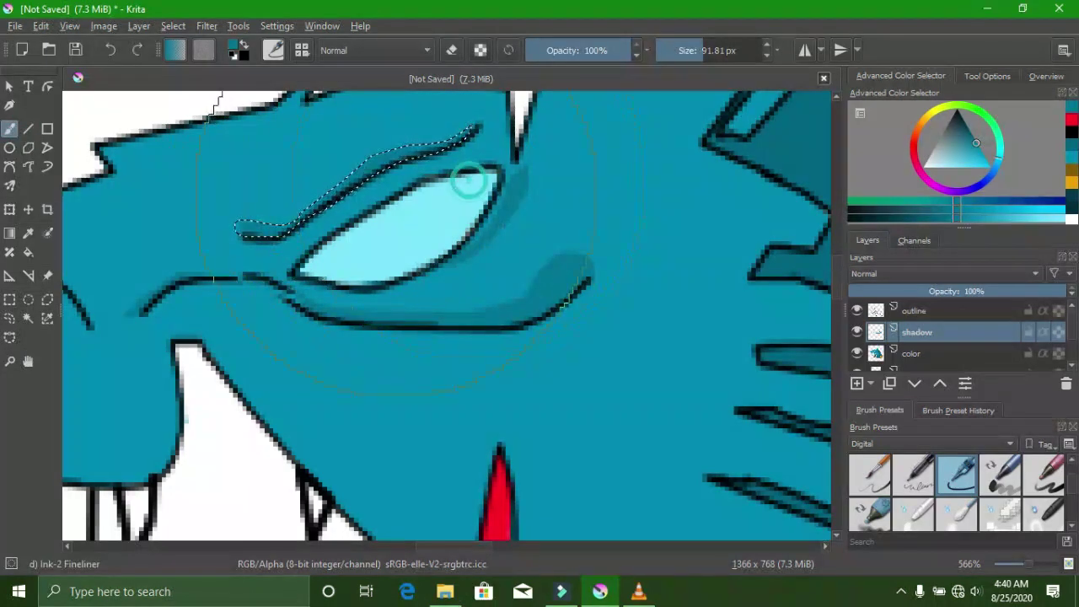
- Select a curved strip along the upper jaw's edge above the tongue with a Bezier curve selection and paint it dark teal
scroll(289, 274, "down", 8)
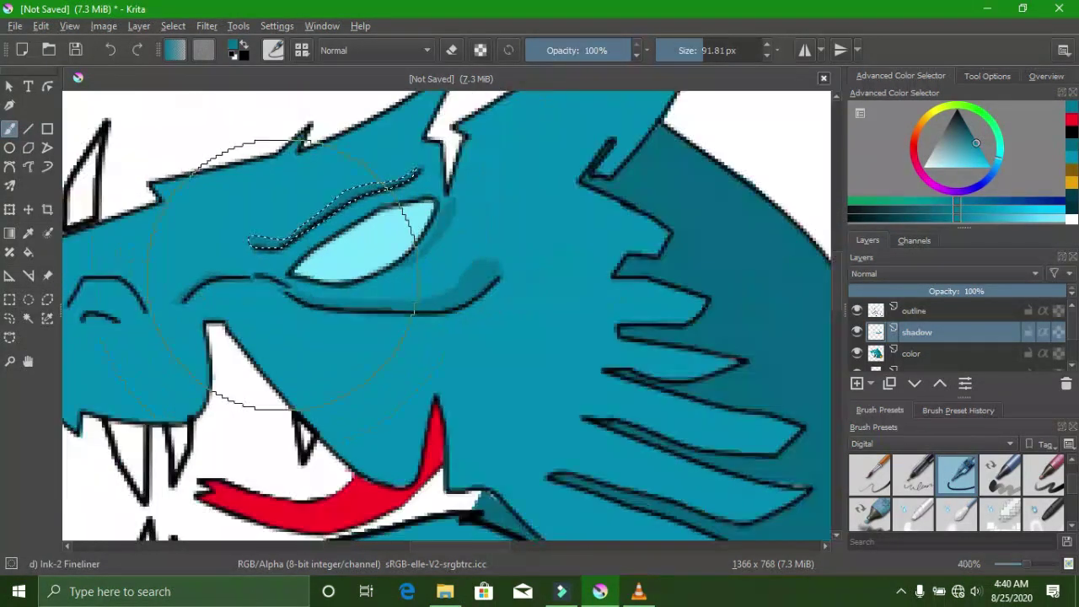
scroll(249, 264, "up", 2)
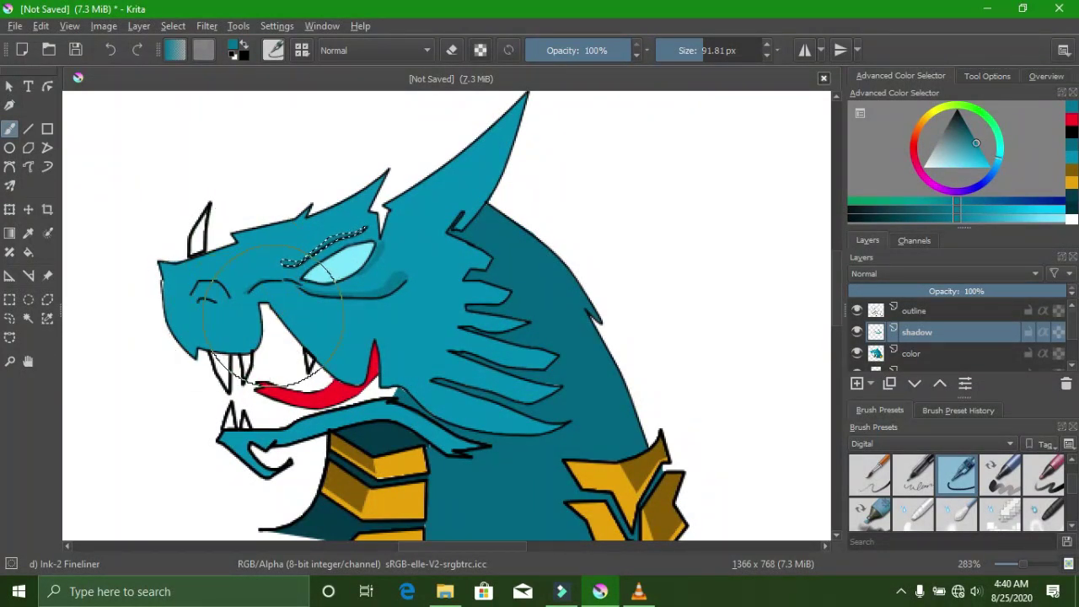
scroll(157, 325, "up", 1)
left_click(9, 337)
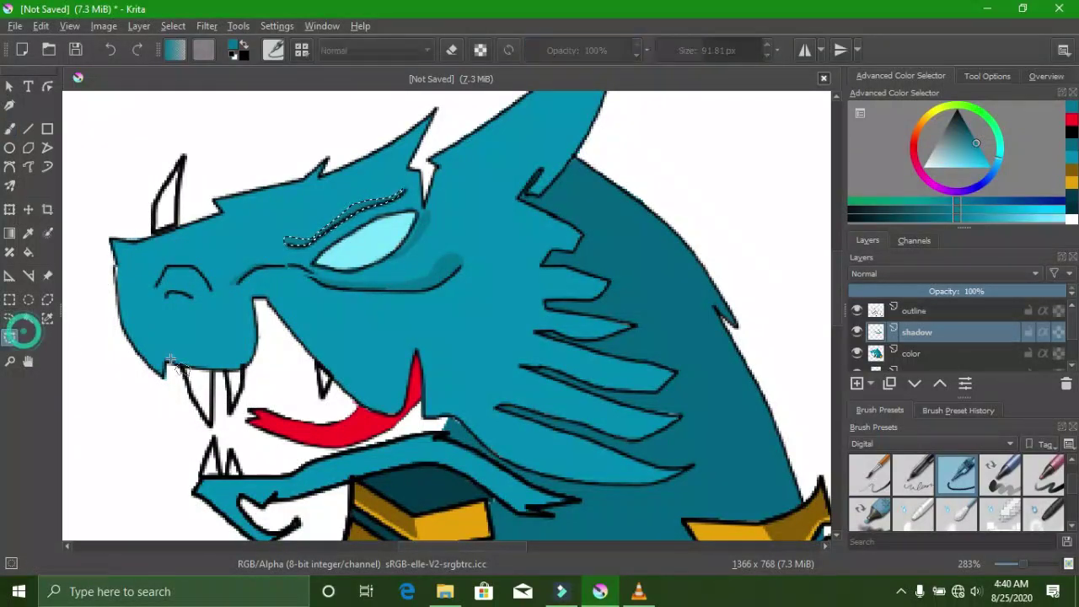
left_click(388, 364)
left_click(388, 364)
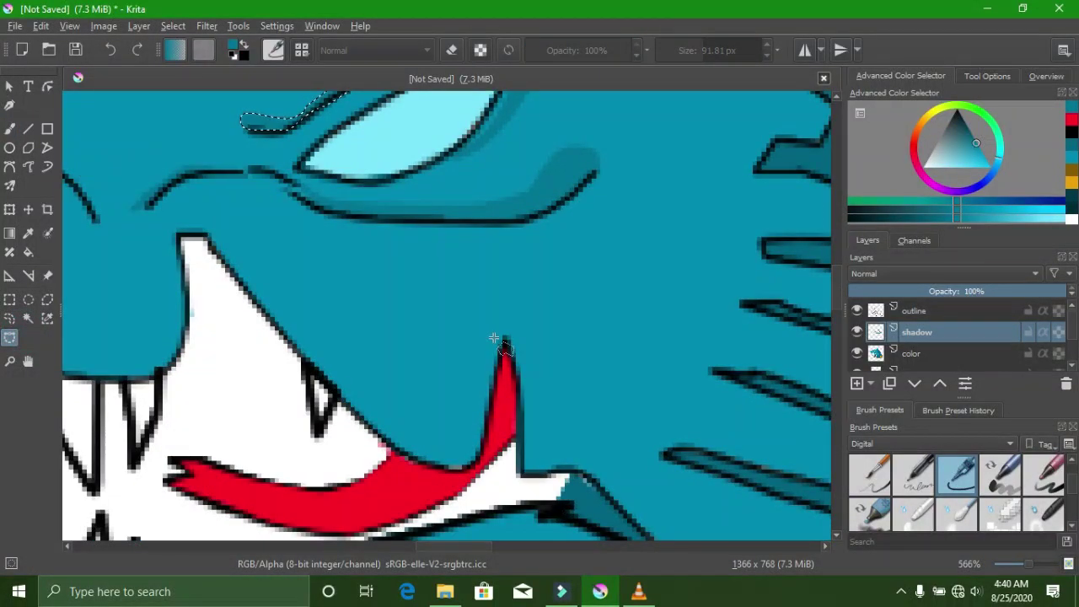
left_click_drag(474, 441, 422, 451)
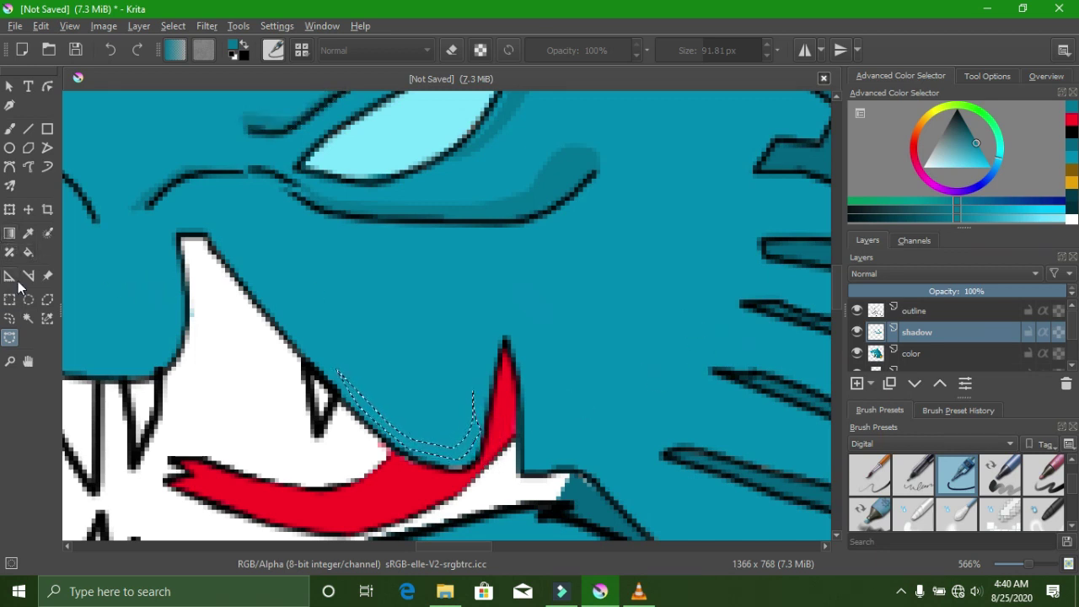
left_click(9, 129)
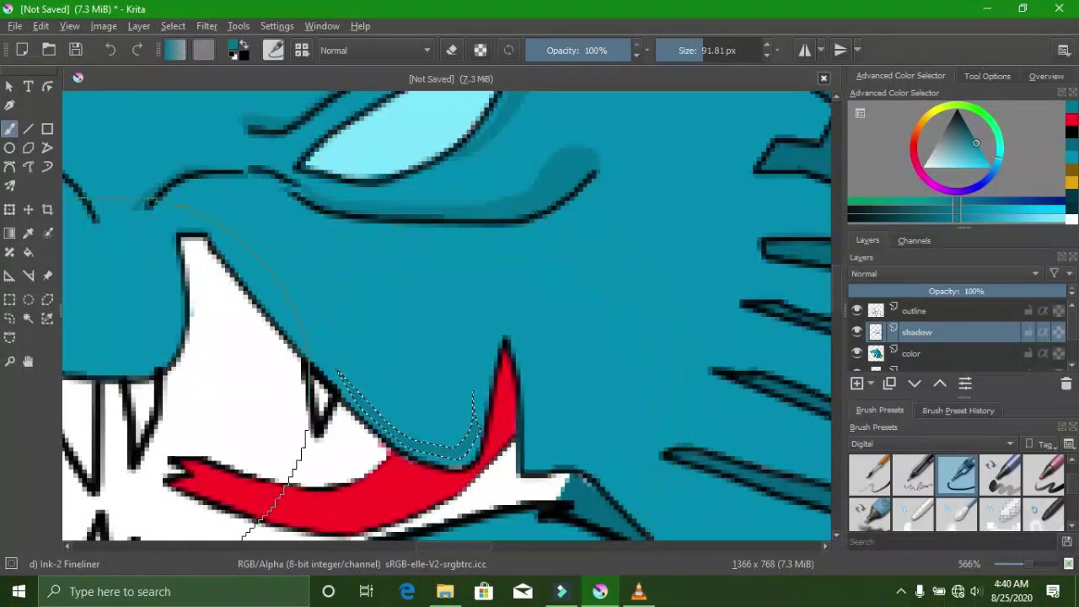
- Select a strip along the back edge of the neck with a Bezier curve selection and paint it a lighter teal
left_click(8, 338)
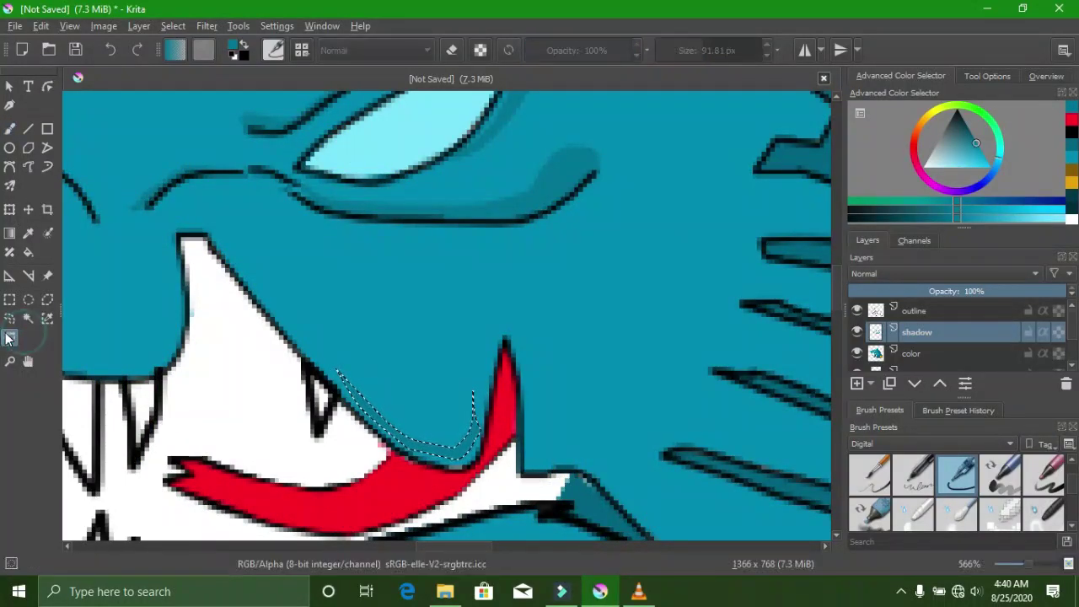
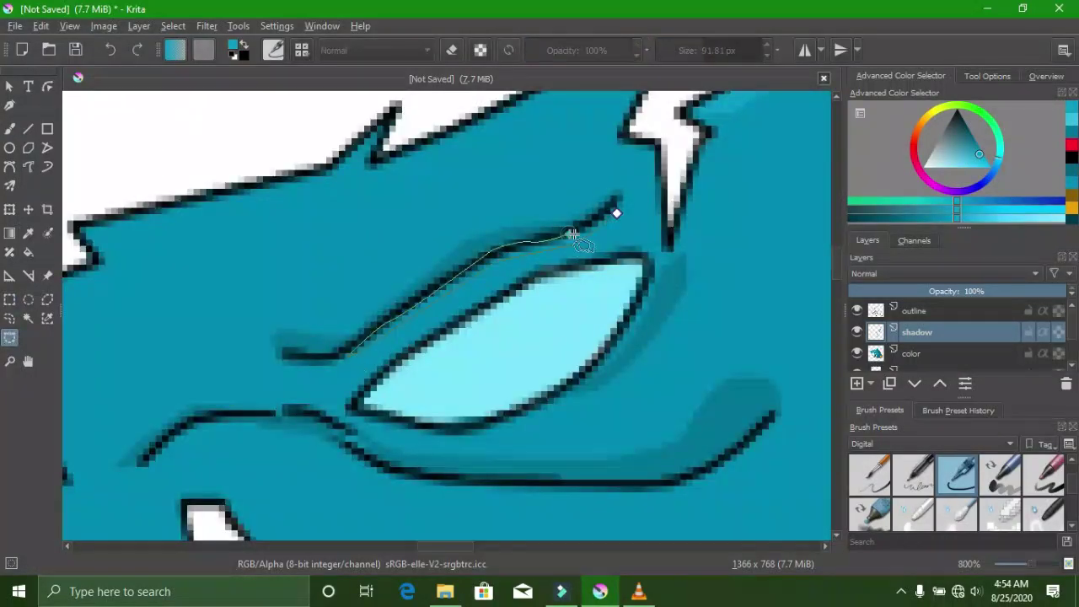
scroll(753, 390, "down", 2)
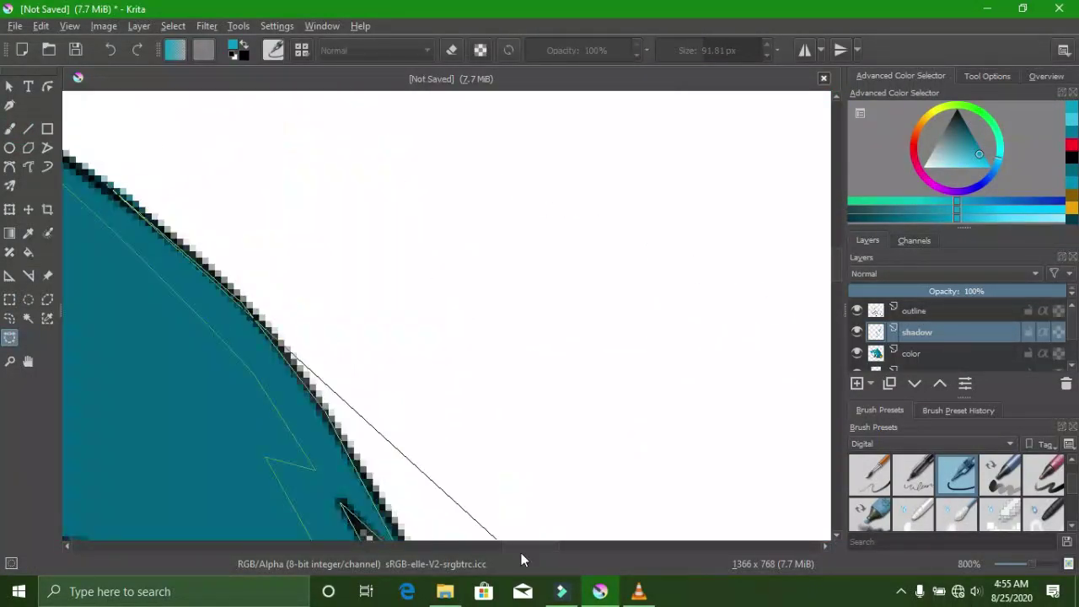
left_click(10, 129)
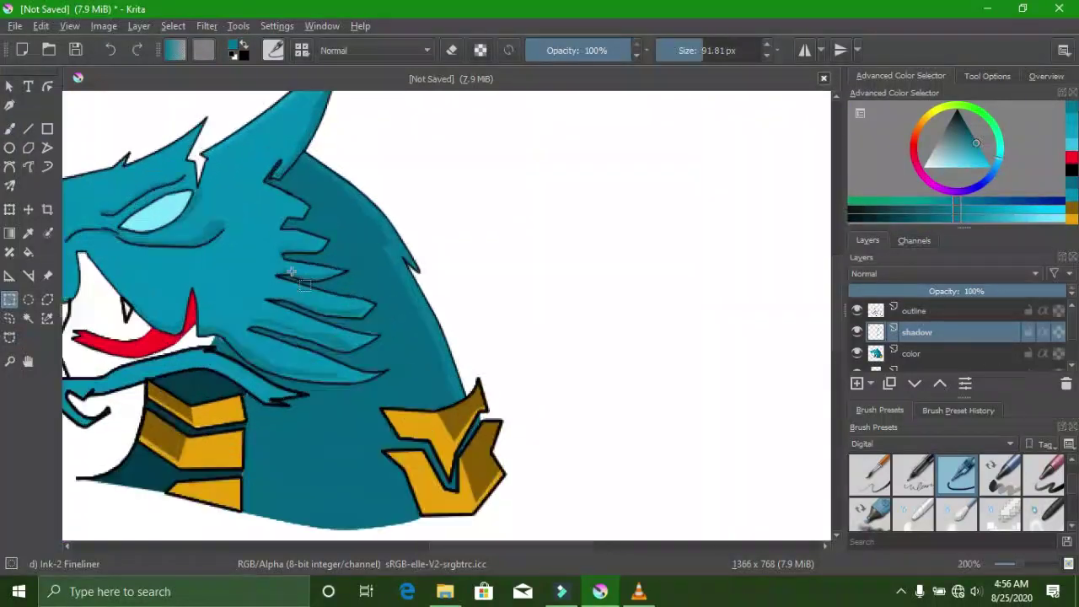
- Select the neck area between the cheek frill and the neck's middle with a Bezier curve selection and paint it a lighter teal
scroll(394, 424, "up", 2)
left_click_drag(402, 461, 234, 355)
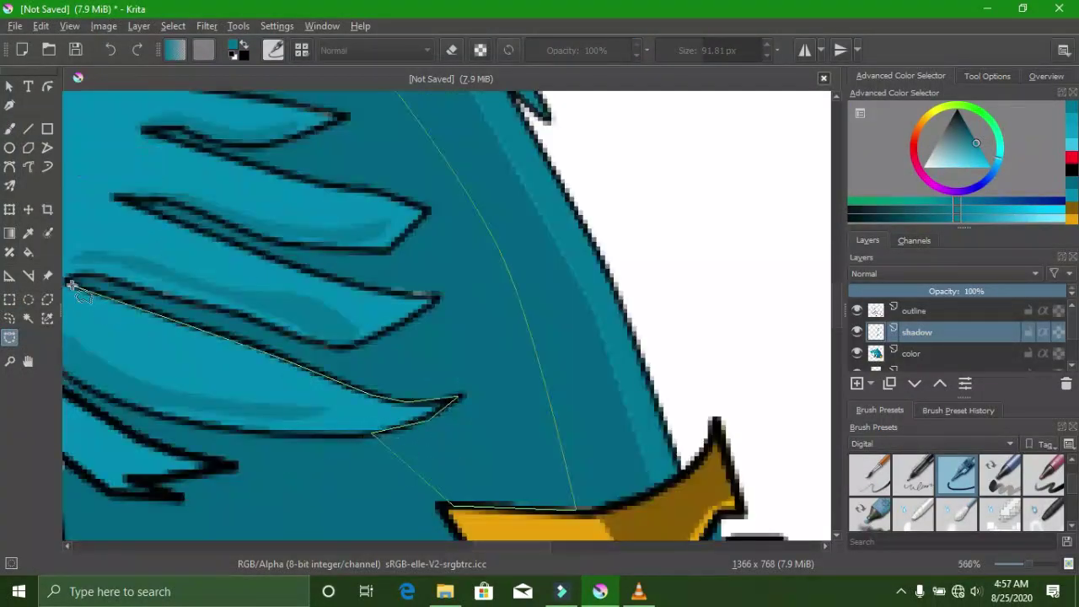
key("Return")
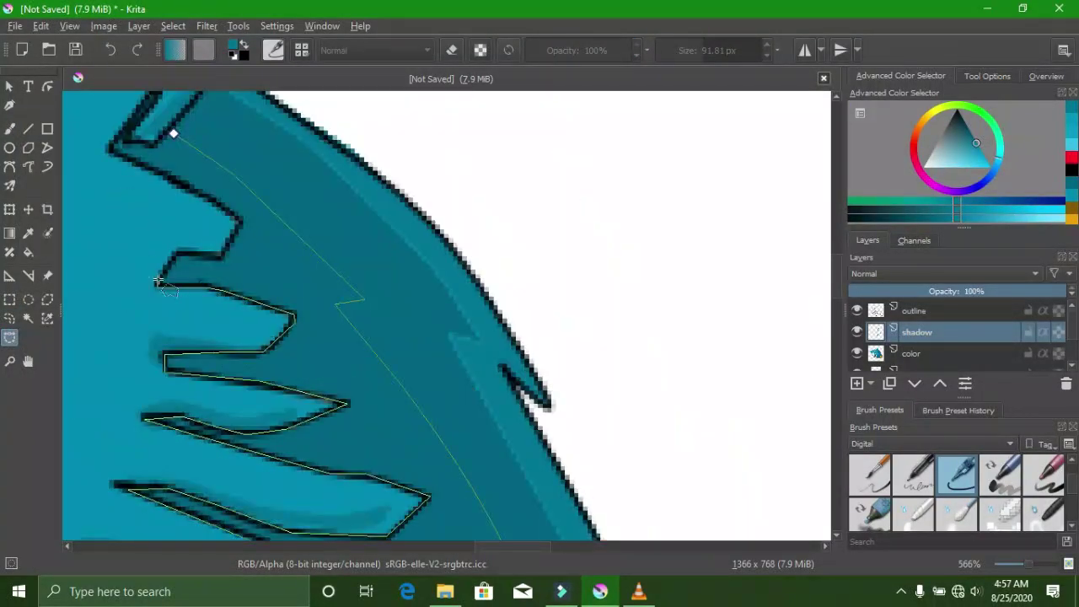
scroll(722, 333, "down", 5)
key("b")
- Select the dark strip running down the neck to the gold collar with a Bezier curve selection and paint it a mid teal
left_click(10, 337)
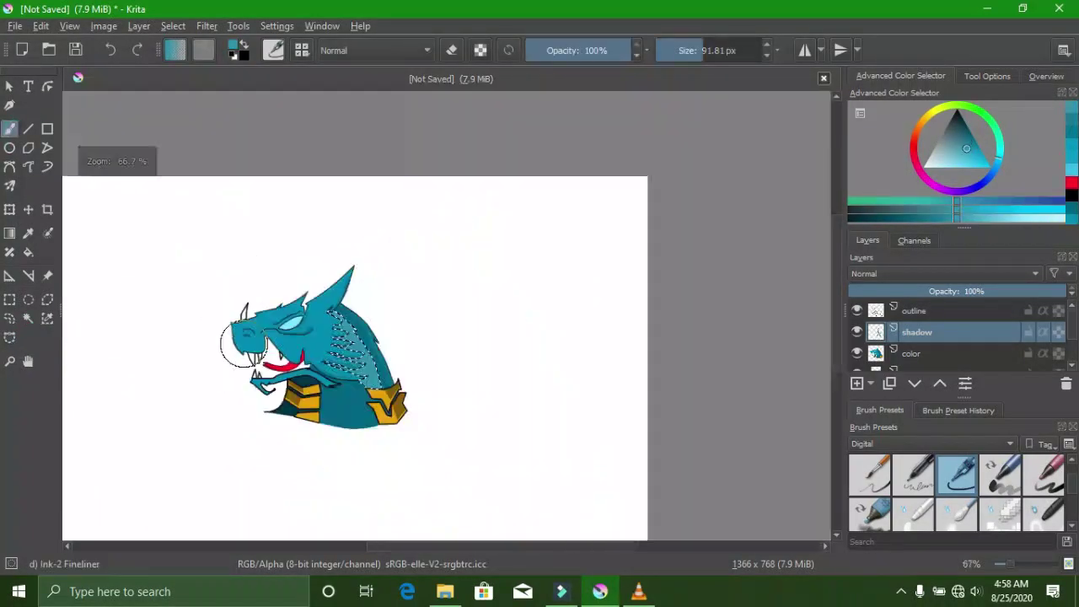
scroll(506, 422, "up", 8)
left_click(333, 114)
left_click(683, 362)
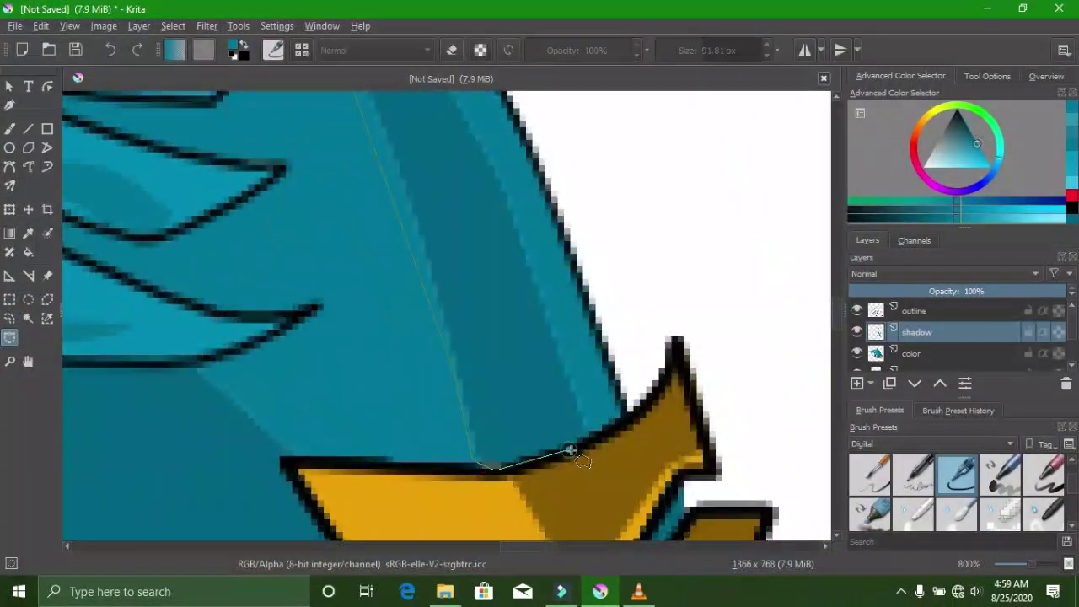
key("Return")
key("b")
scroll(510, 398, "down", 7)
- Select a thin strip beneath the topmost cheek frill spike with a Bezier curve selection and paint it teal
scroll(510, 398, "up", 6)
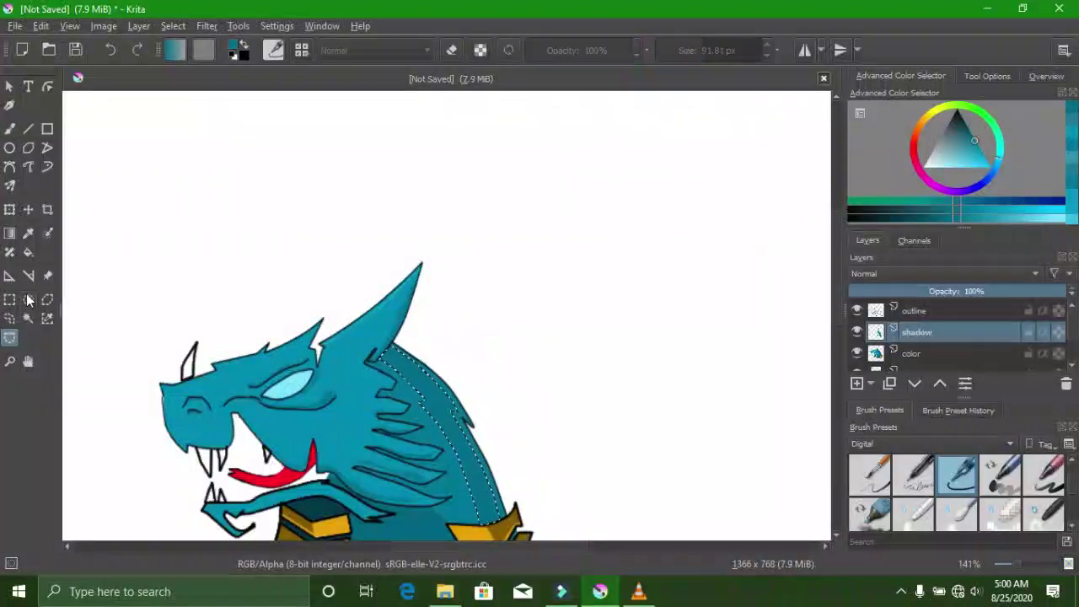
left_click(9, 337)
left_click(378, 174)
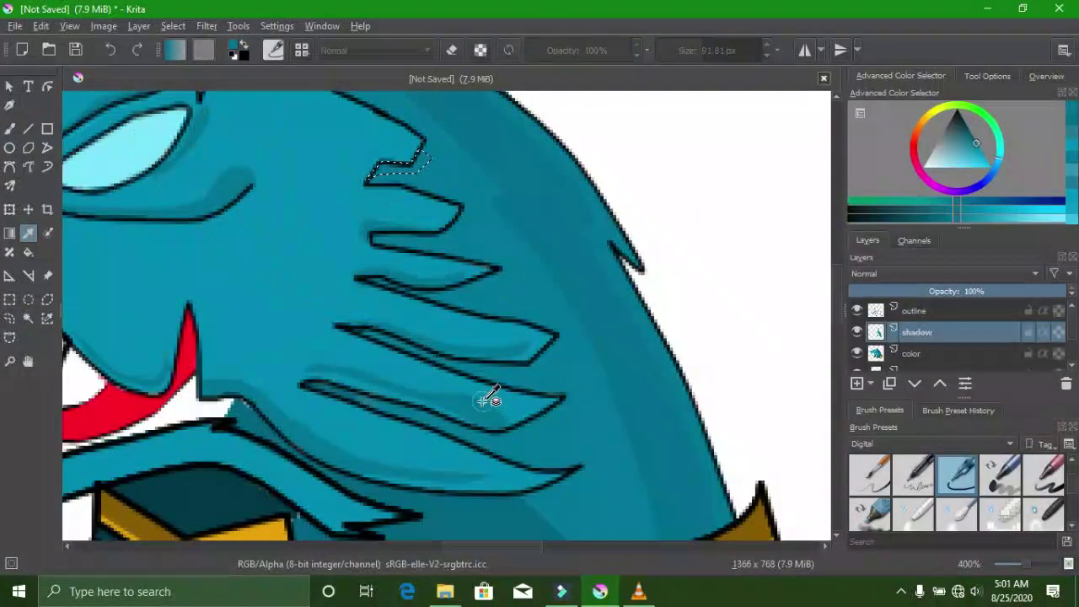
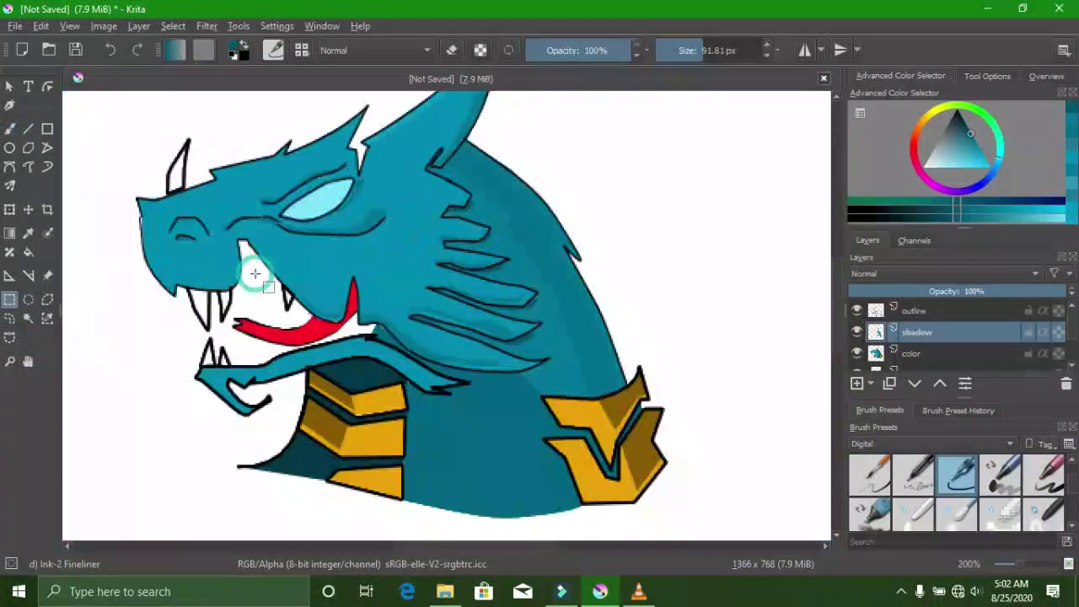
- Sample the teal above the tongue and paint a Bezier-selected strip along the front and lower edge of the chin
scroll(337, 278, "up", 1)
scroll(554, 325, "down", 3)
scroll(438, 326, "up", 8)
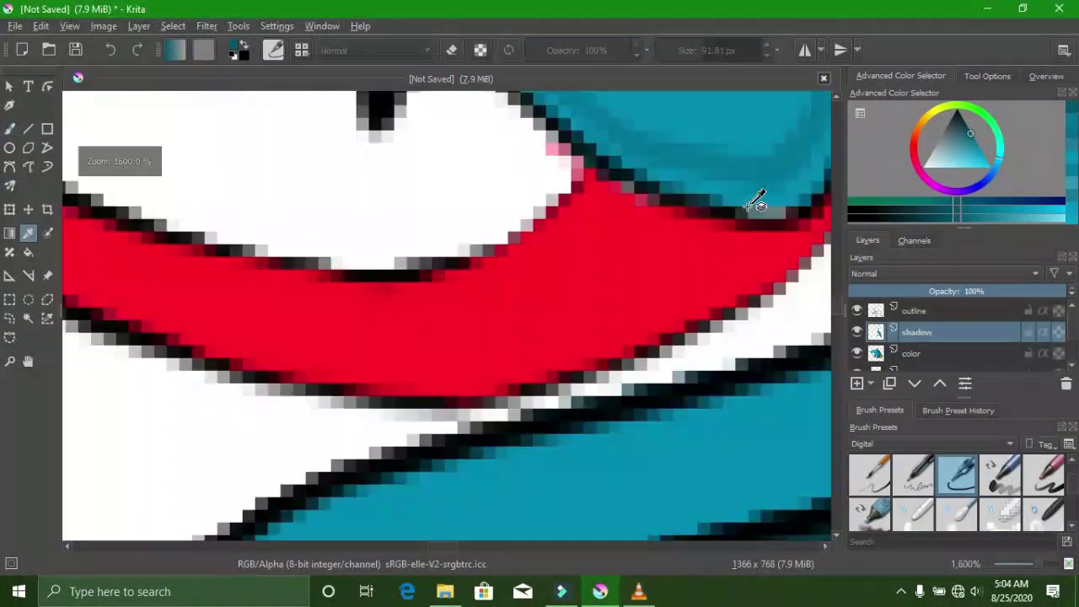
left_click(757, 199)
key("b")
scroll(590, 253, "down", 3)
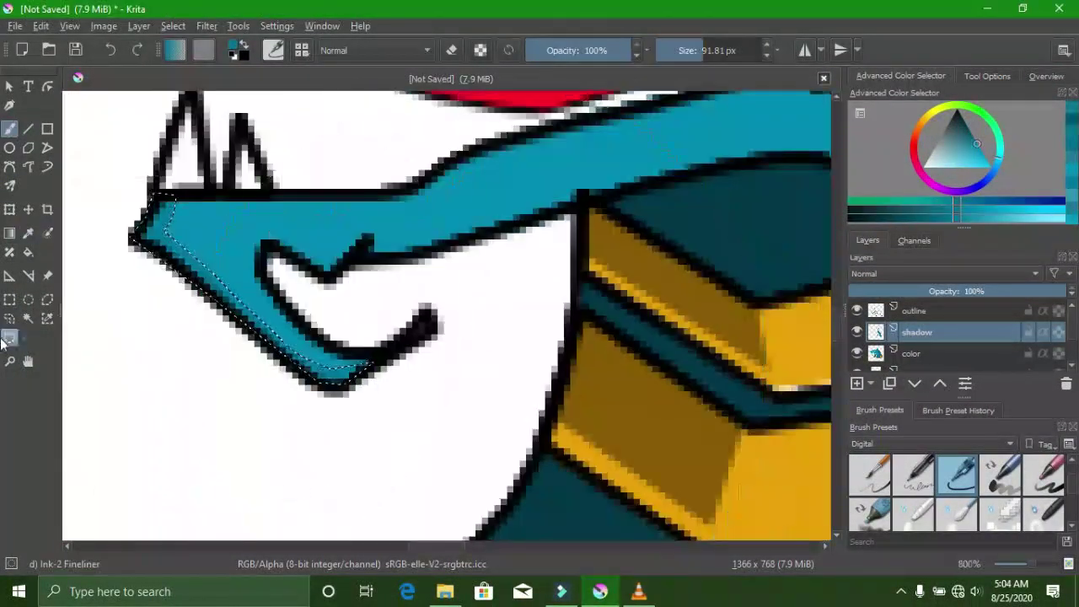
- Select the rear lower corner of the muzzle above the fangs with a Bezier curve selection and paint it a darker teal
scroll(253, 357, "up", 2)
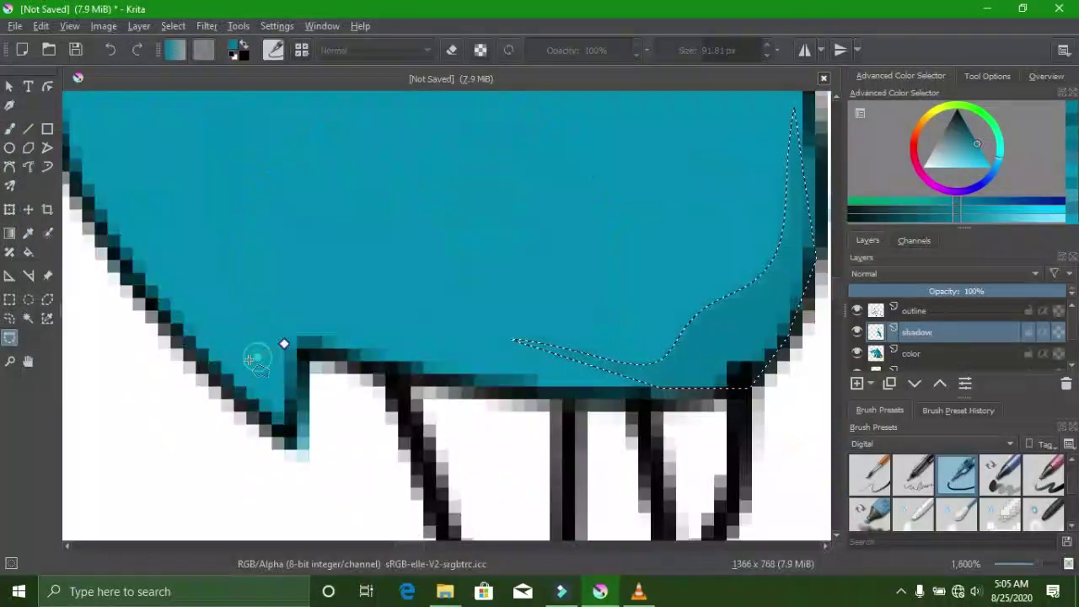
scroll(285, 397, "down", 2)
scroll(498, 150, "down", 4)
scroll(498, 149, "up", 4)
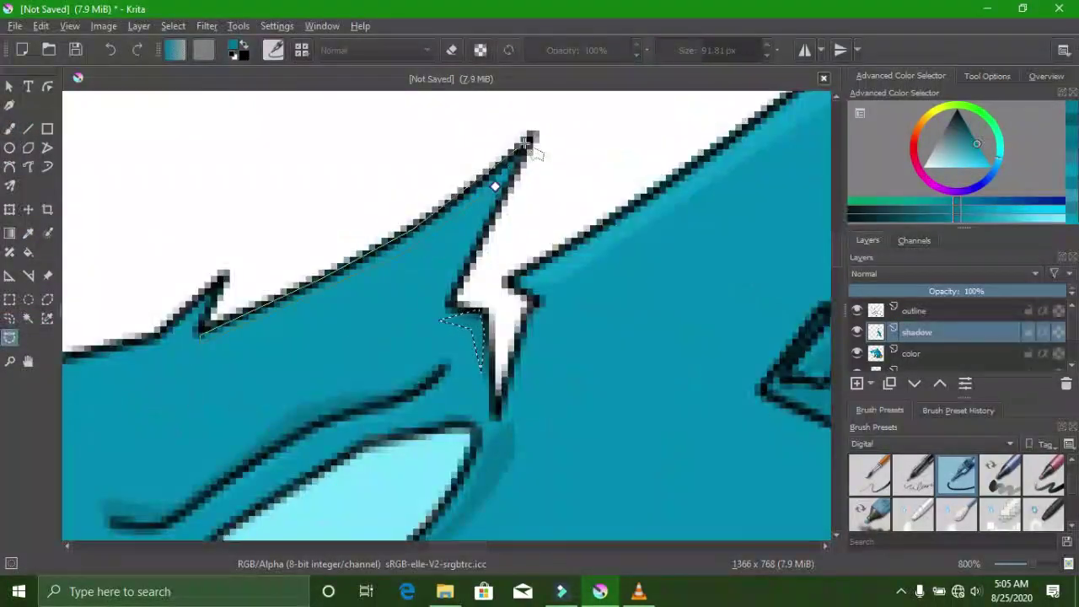
- Shade thin strips along the upper edges of the head crest and the snout in darker teal using Bezier curve selections
scroll(530, 149, "down", 3)
scroll(556, 202, "up", 3)
scroll(591, 186, "down", 1)
key("m")
left_click(628, 148)
left_click(462, 235)
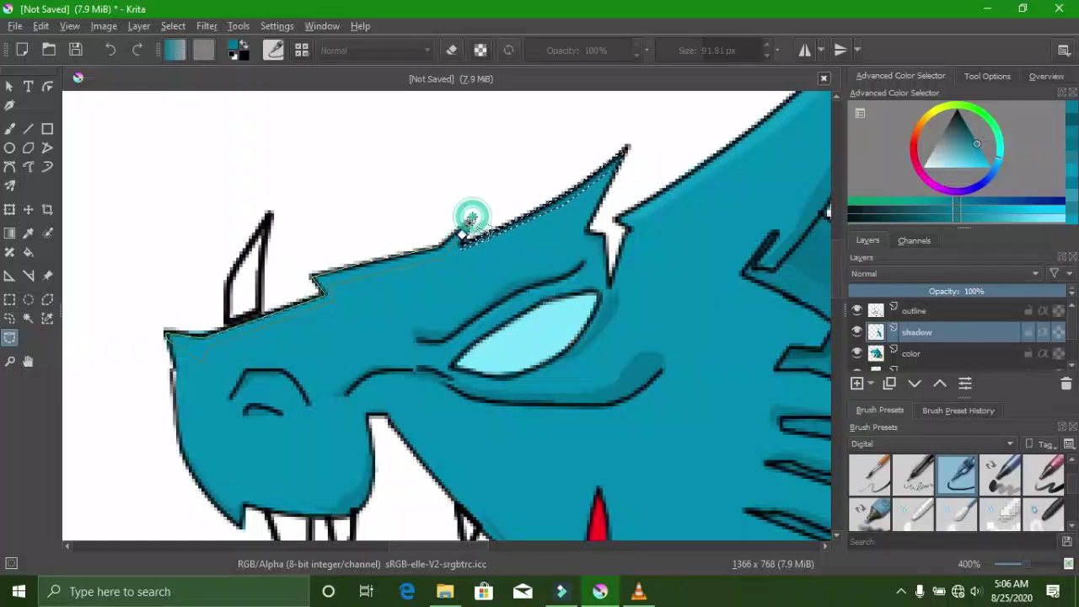
scroll(470, 219, "down", 3)
right_click(289, 309)
key("Escape")
- Select a strip along the upper edge of the cheek frill, paint it darker teal, and clear the selection
scroll(470, 338, "up", 3)
left_click(691, 278)
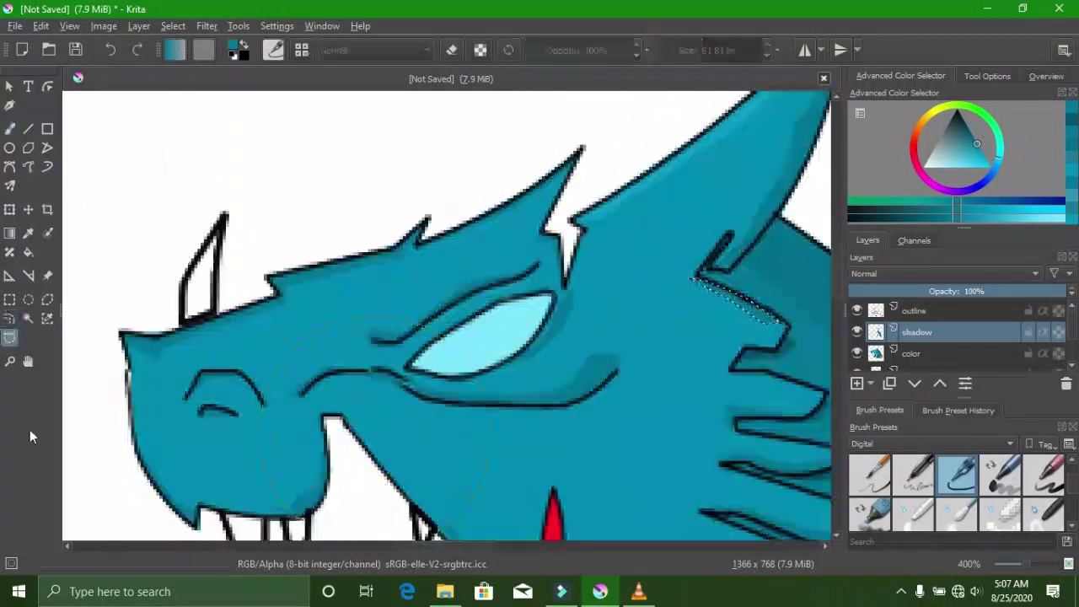
scroll(386, 277, "up", 2)
scroll(121, 181, "down", 3)
key("ctrl+r")
scroll(174, 198, "up", 2)
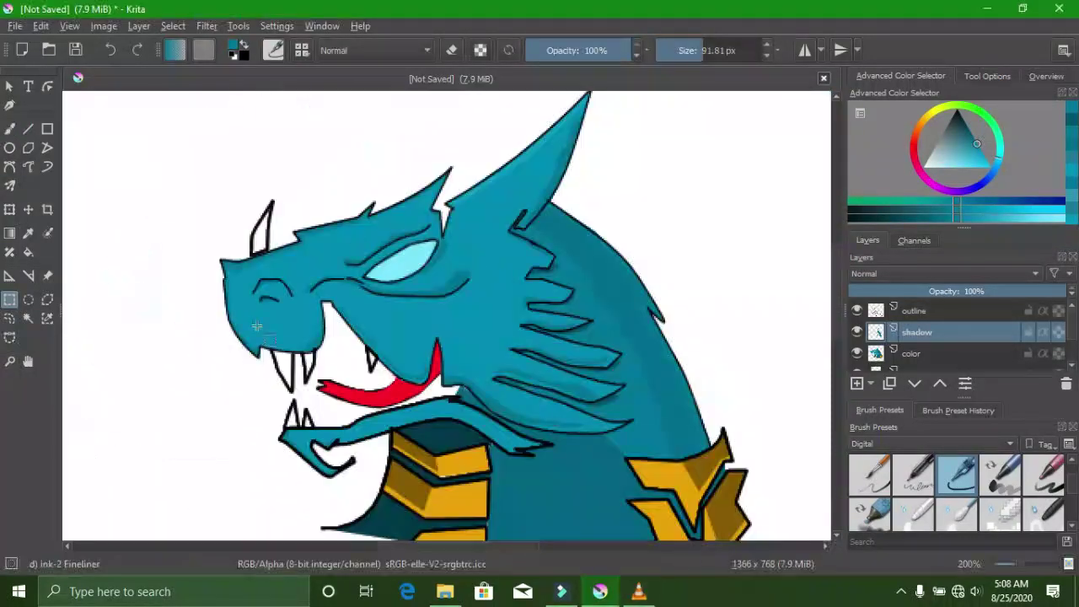
- Erase the line across the base of the snout horn on the outline layer with a 2.91 px eraser
scroll(256, 326, "up", 2)
key("b")
key("Page_Up")
key("e")
scroll(222, 265, "up", 2)
scroll(222, 265, "up", 1)
left_click(670, 51)
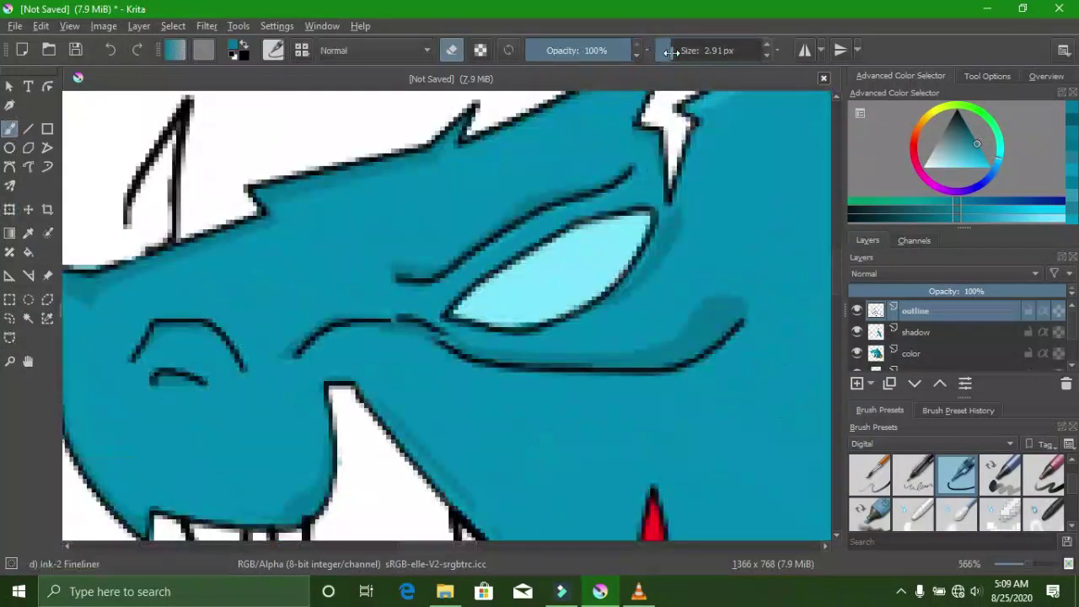
scroll(276, 177, "down", 4)
scroll(276, 177, "up", 2)
left_click(670, 51)
scroll(276, 177, "up", 3)
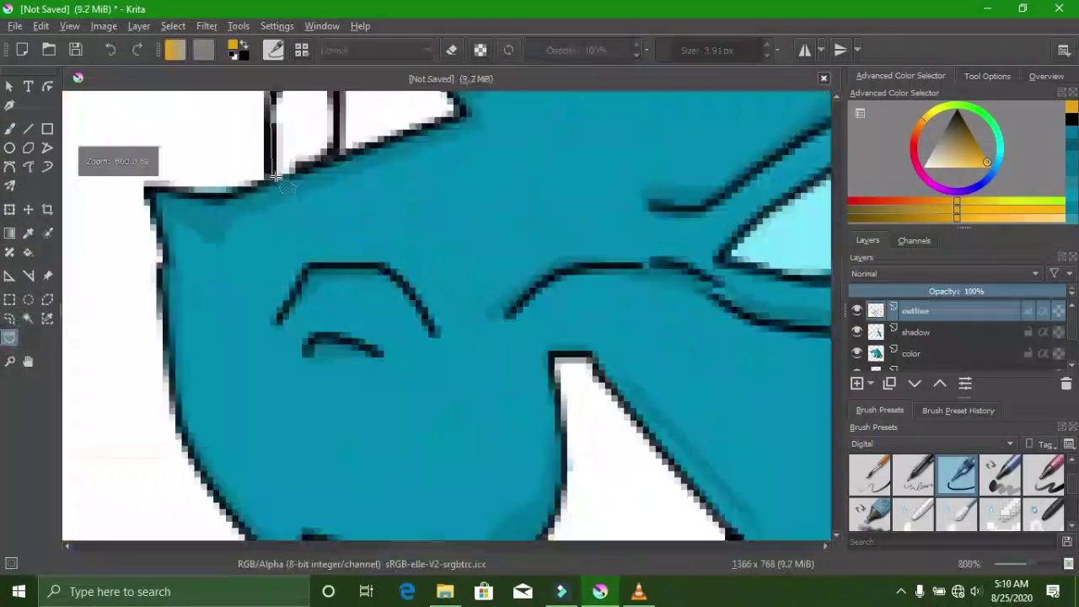
- Fill the snout horn with gold and shade its front edge in darker gold on the shadow layer
scroll(276, 177, "down", 2)
key("BackSpace")
scroll(725, 305, "down", 4)
scroll(725, 306, "up", 2)
key("ctrl+r")
key("Page_Down")
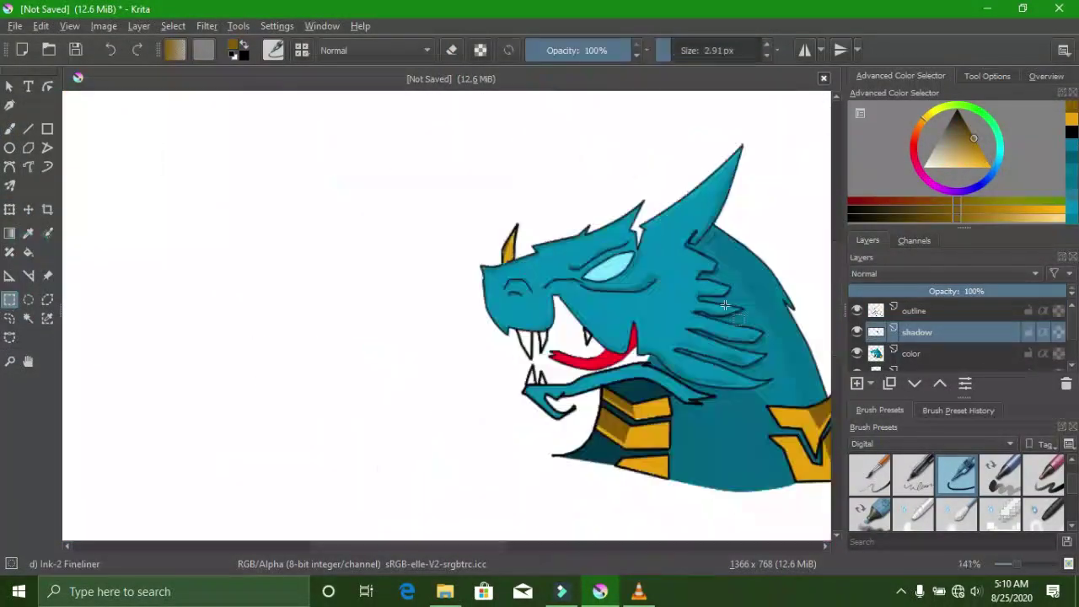
- Shade the lower and rear part of the tongue dark red through a Bezier curve selection on the shadow layer, then deselect
scroll(632, 368, "up", 5)
left_click(652, 152)
left_click(656, 152)
scroll(548, 325, "down", 5)
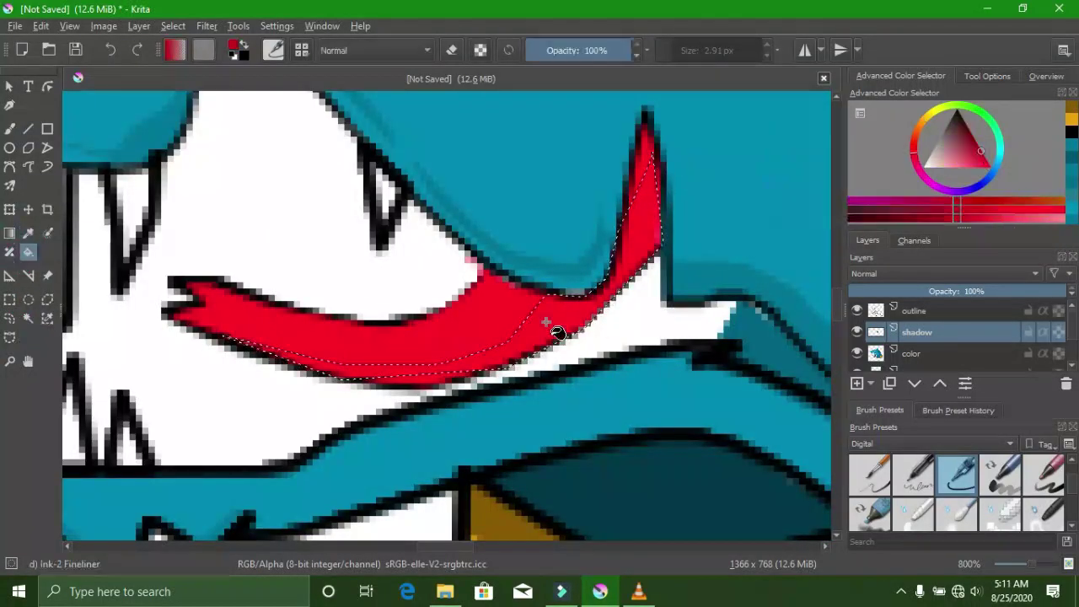
key("ctrl+r")
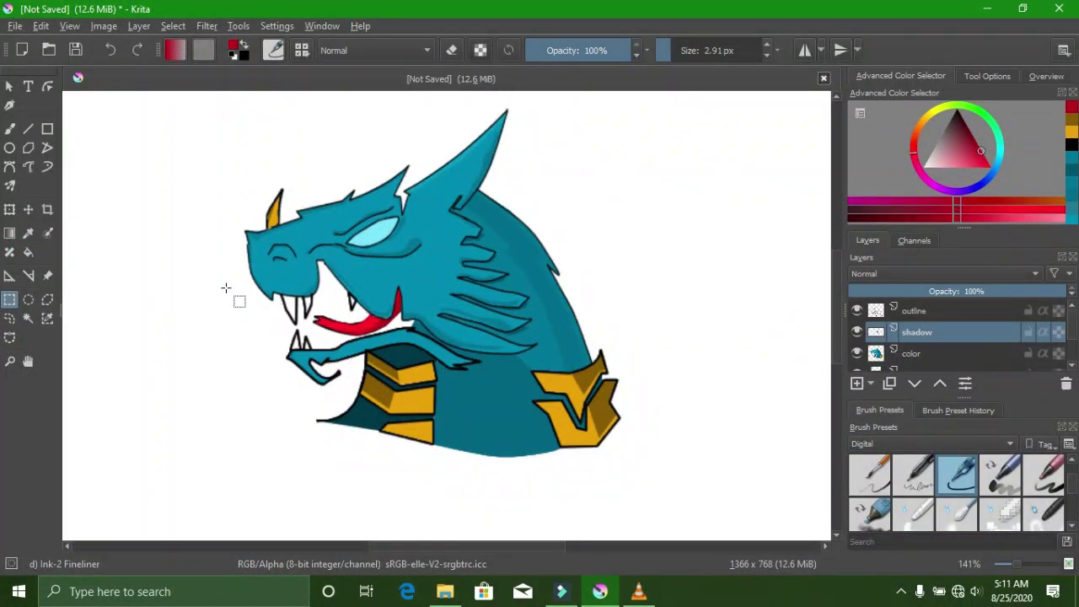
- Select all the black line art on the outline layer with the Similar Color Selection tool
scroll(241, 233, "up", 3)
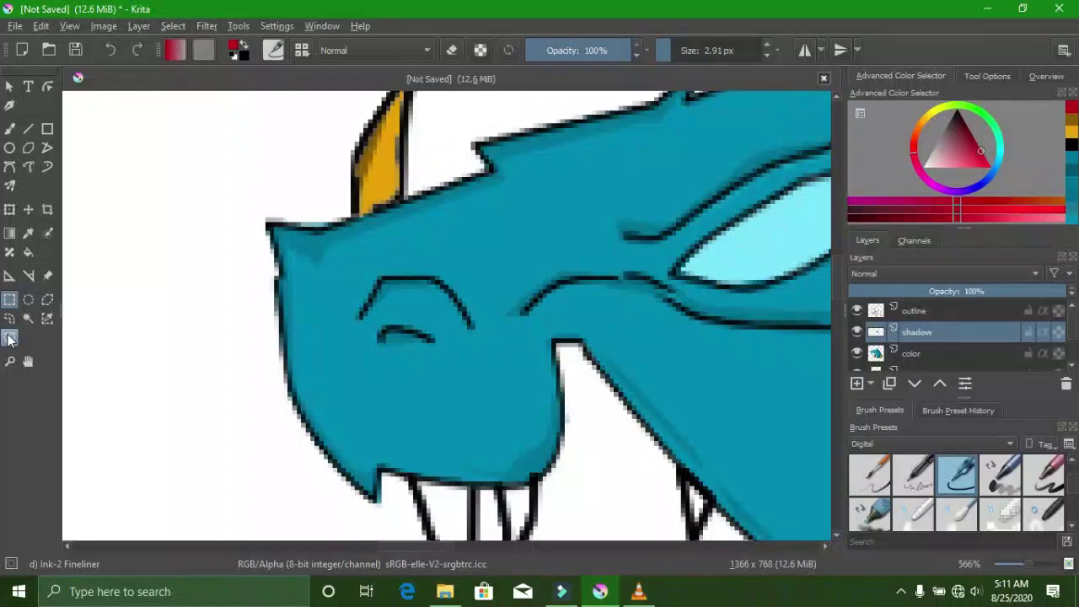
left_click(46, 319)
left_click(923, 314)
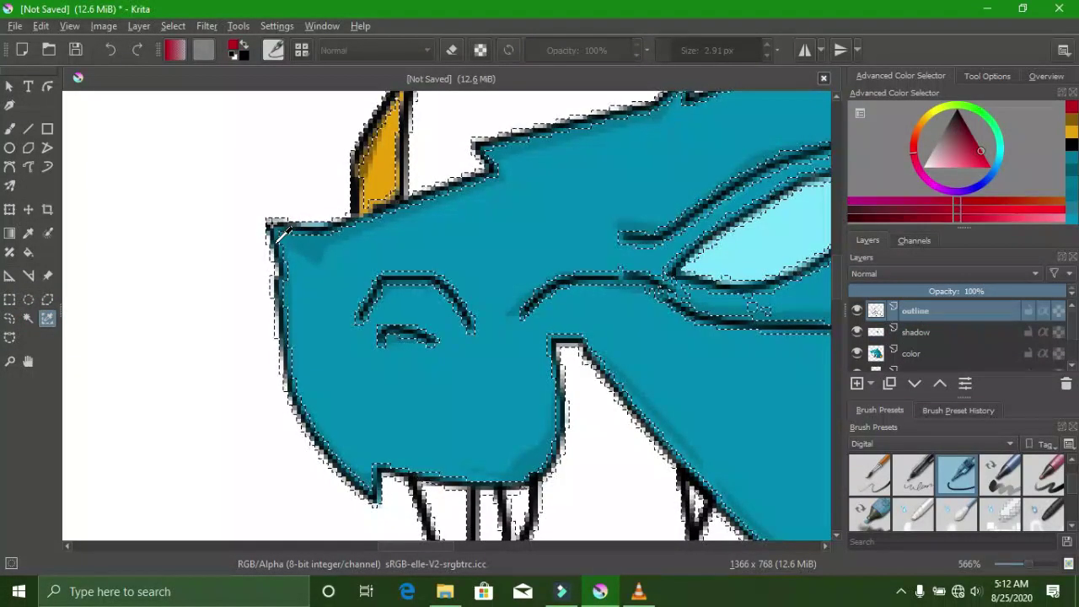
key("1")
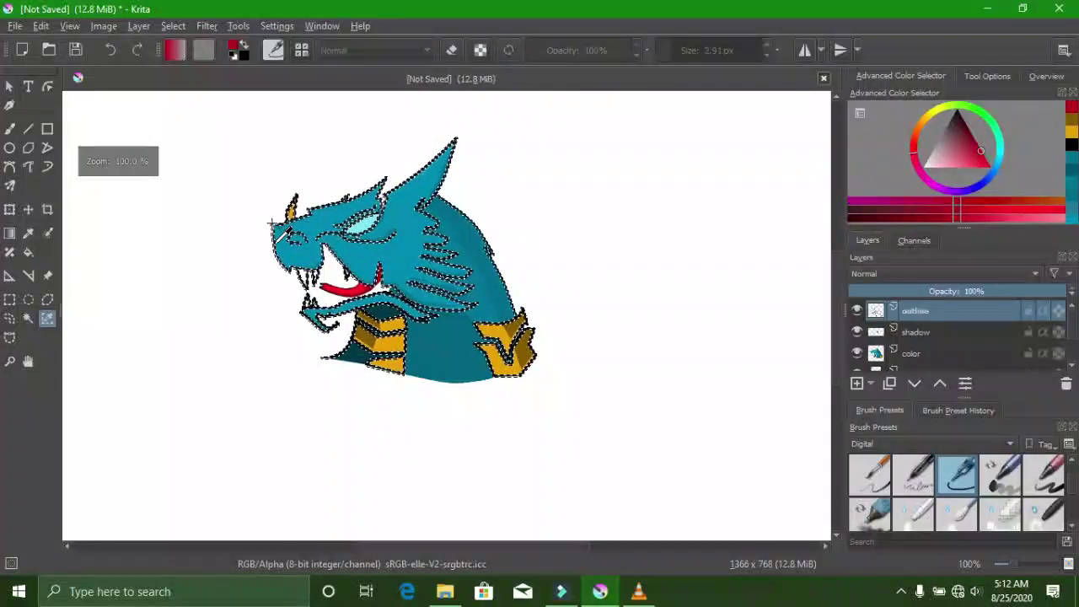
scroll(272, 226, "up", 3)
scroll(271, 226, "down", 1)
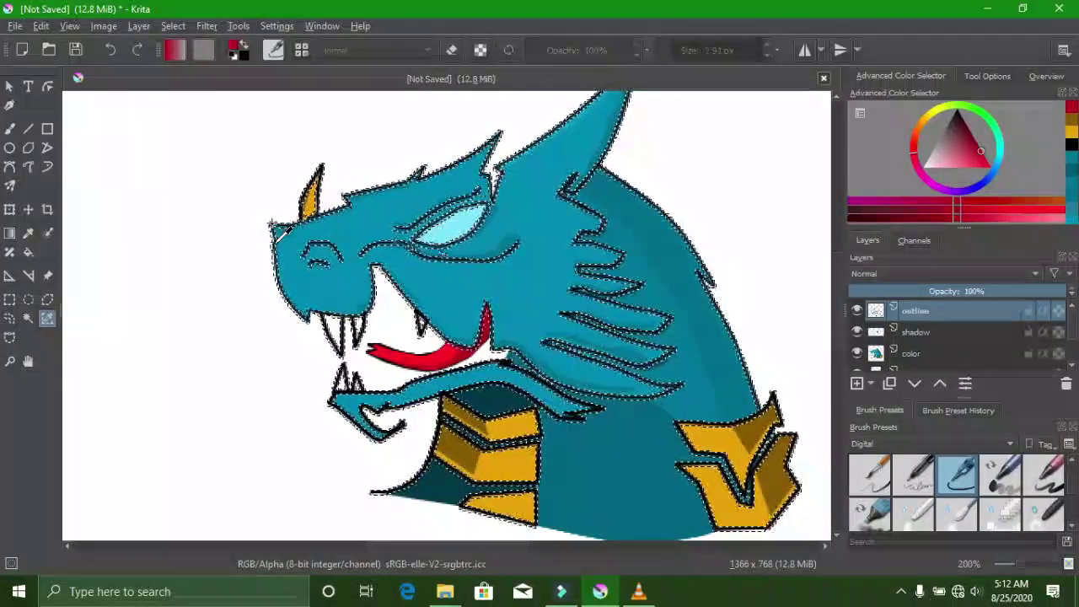
scroll(271, 226, "up", 2)
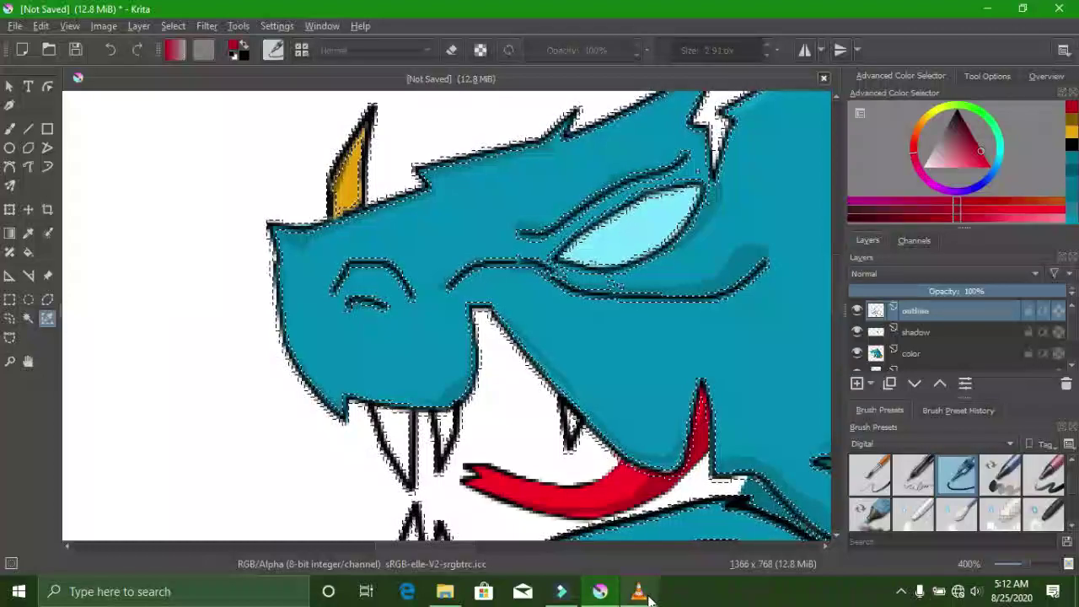
mouse_move(645, 595)
left_click(660, 561)
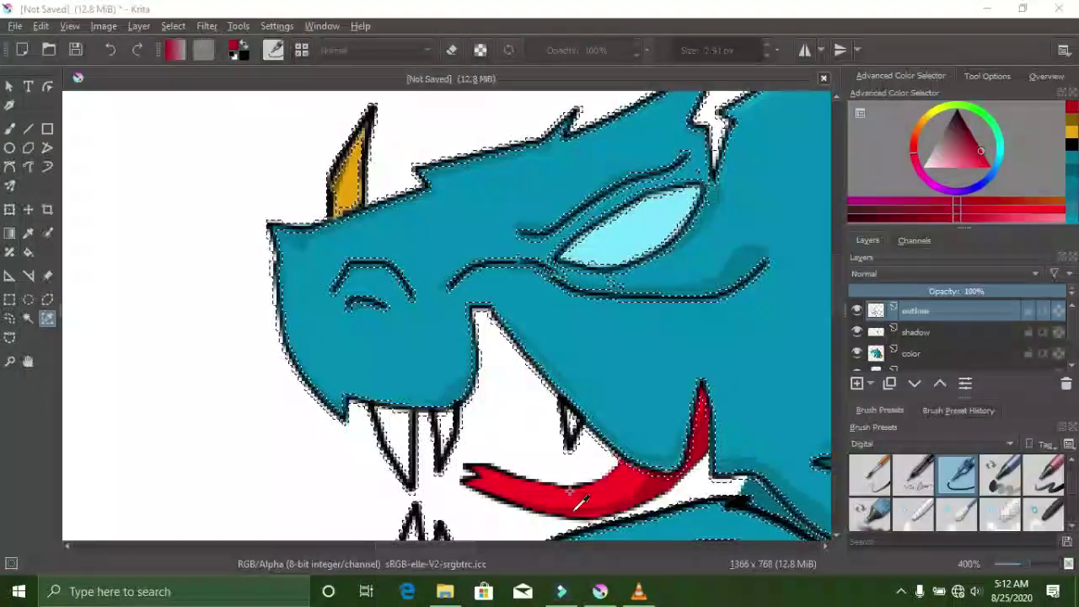
mouse_move(638, 591)
left_click(638, 556)
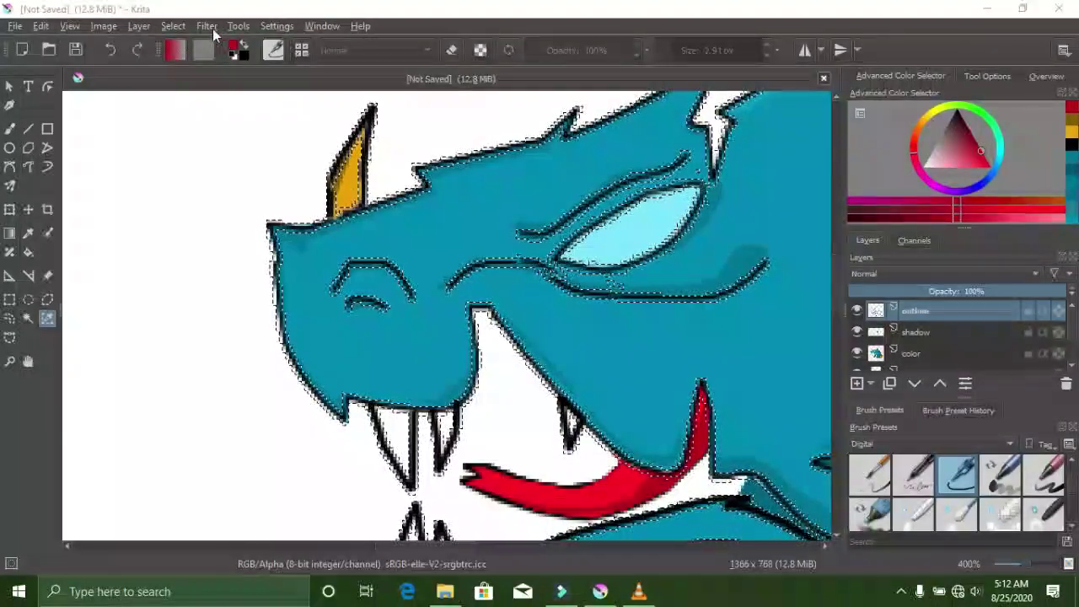
- Grow the line art selection by 4 pixels
left_click(173, 26)
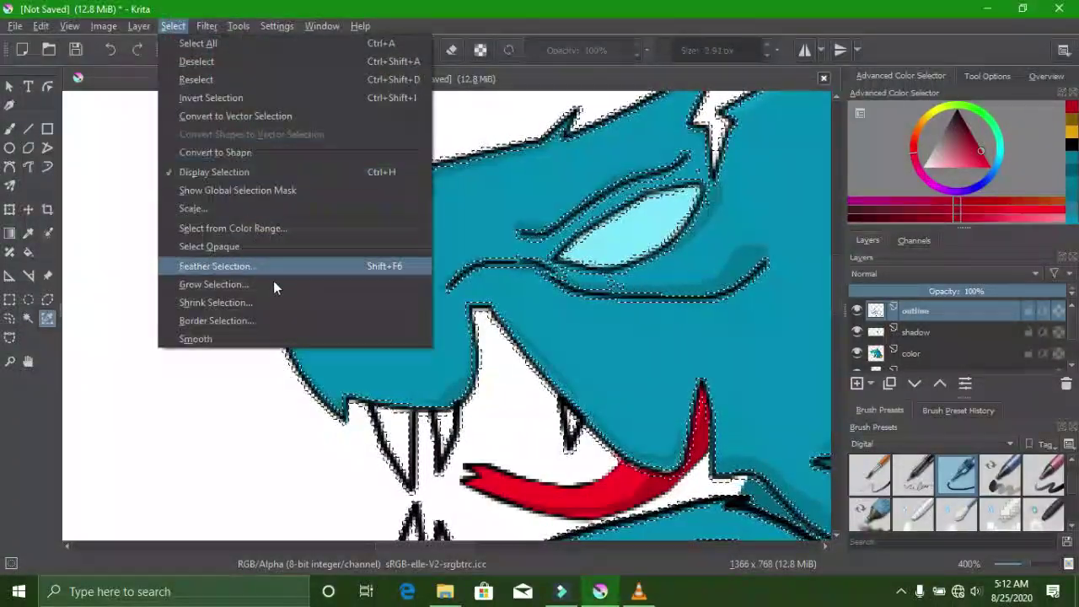
left_click(275, 285)
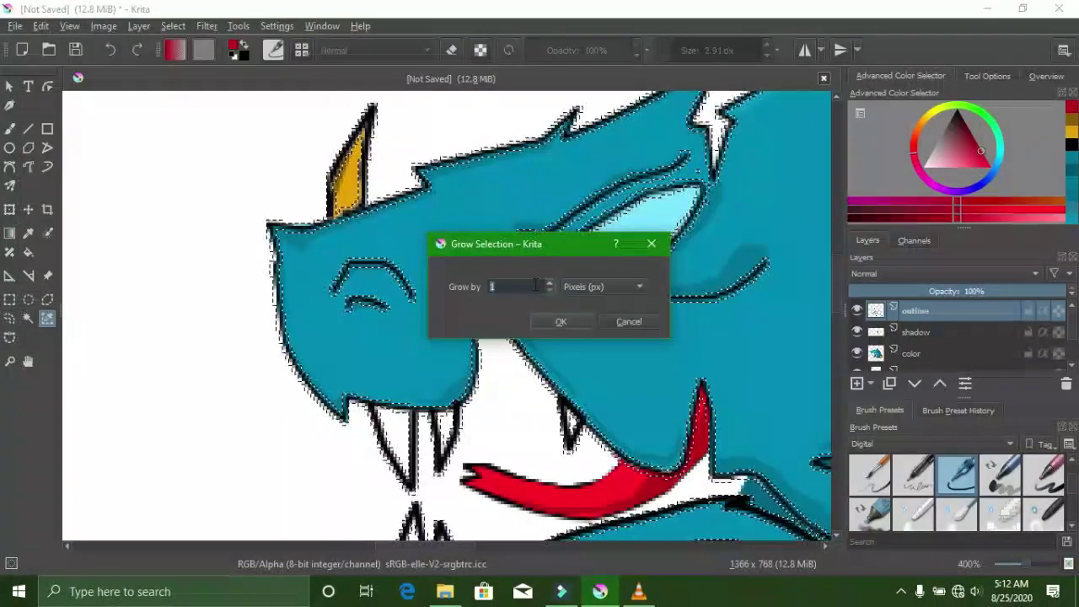
left_click(549, 283)
left_click(549, 283)
left_click(549, 283)
left_click(546, 323)
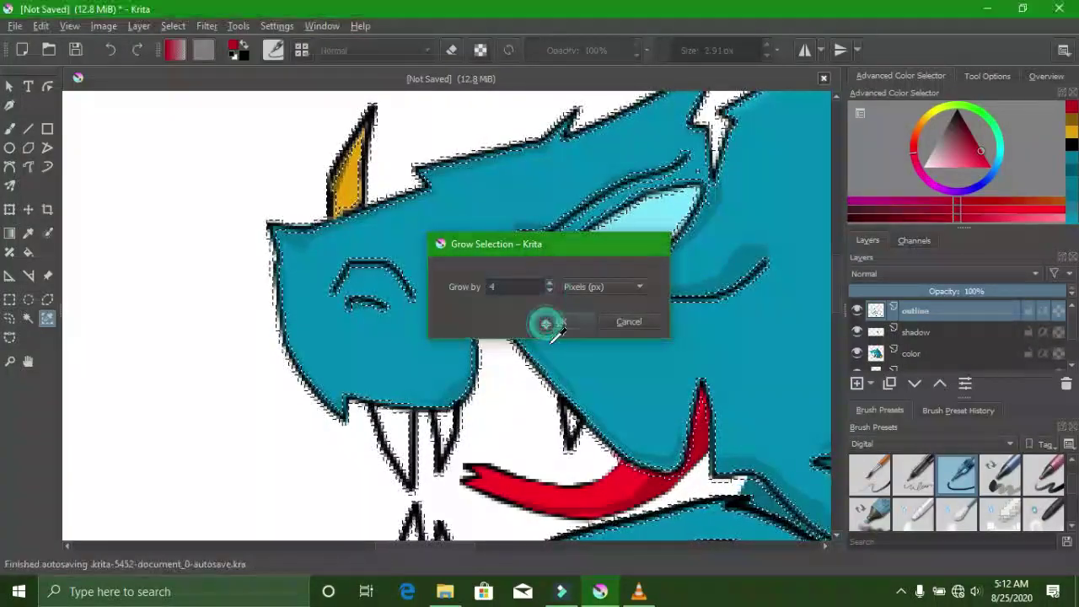
- Add a new paint layer for filling the grown selection and move it down to just above Layer 1
scroll(552, 330, "down", 3)
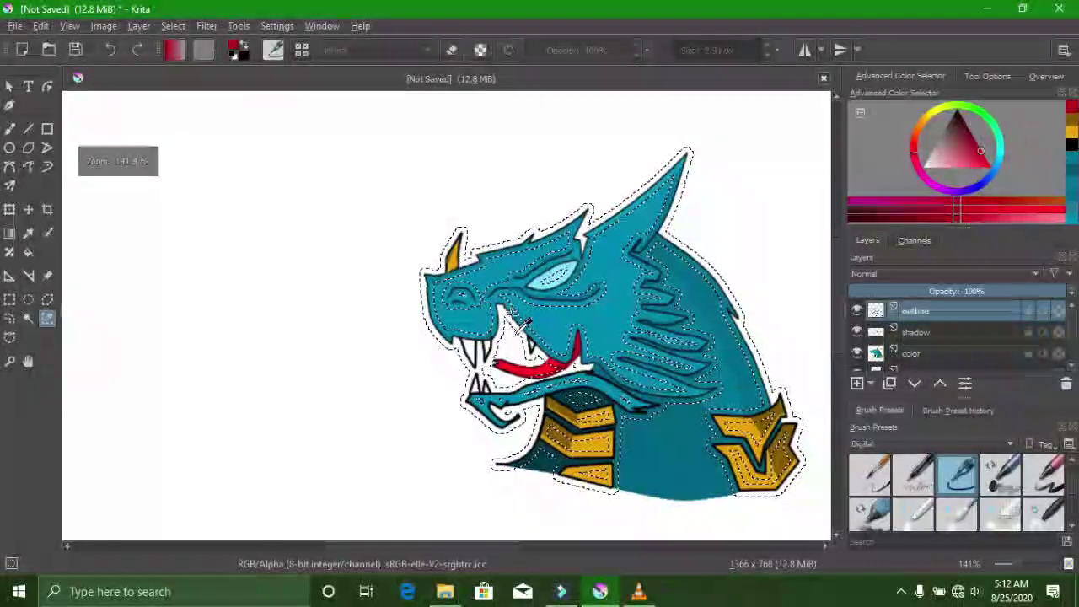
scroll(523, 324, "down", 3)
scroll(516, 320, "up", 4)
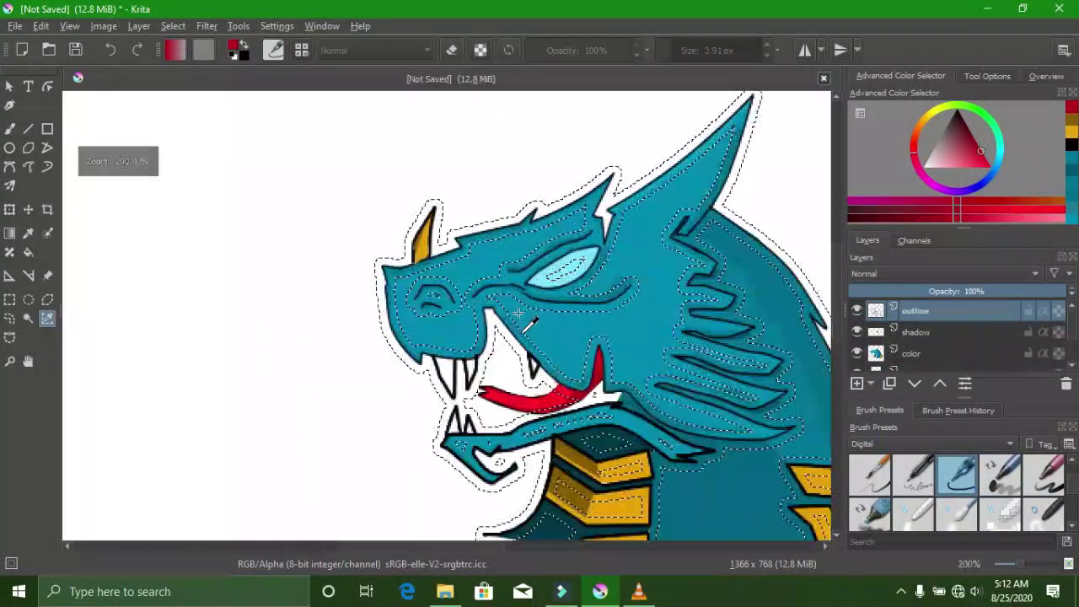
scroll(526, 320, "up", 2)
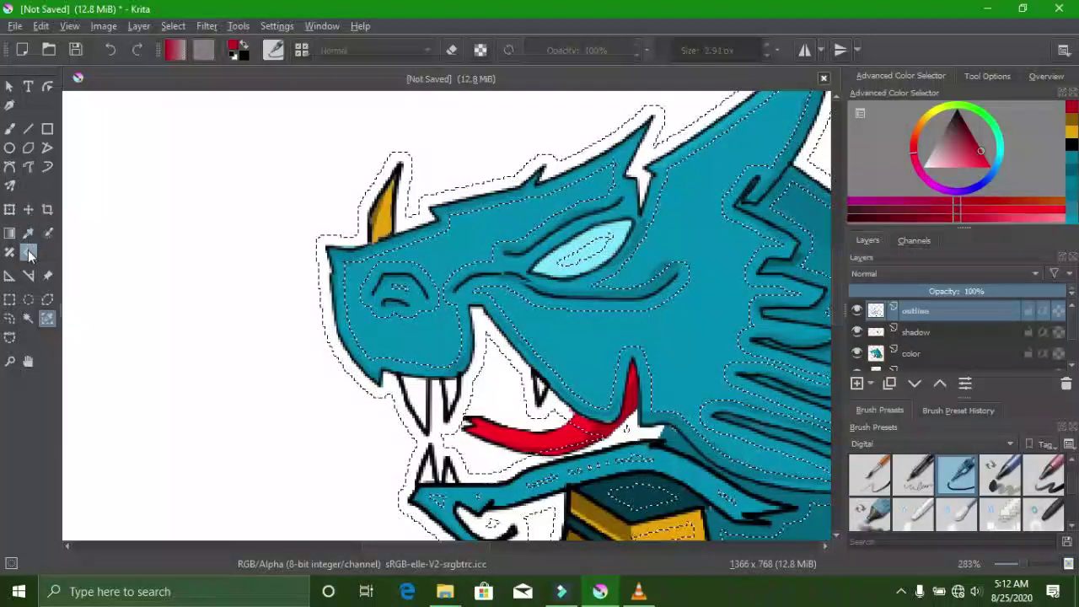
left_click(28, 252)
left_click(858, 384)
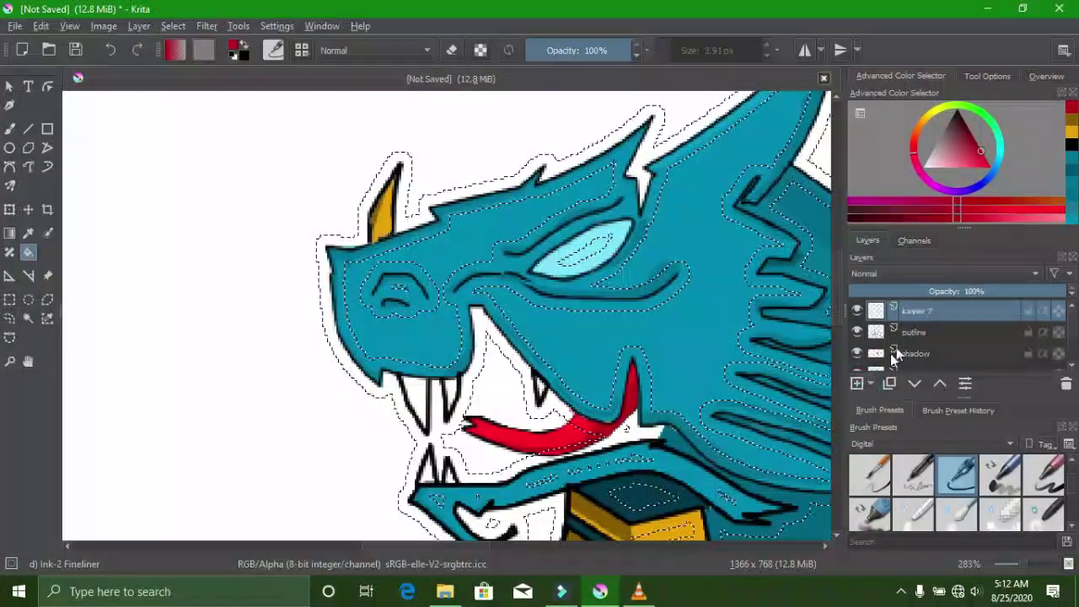
left_click_drag(916, 309, 951, 334)
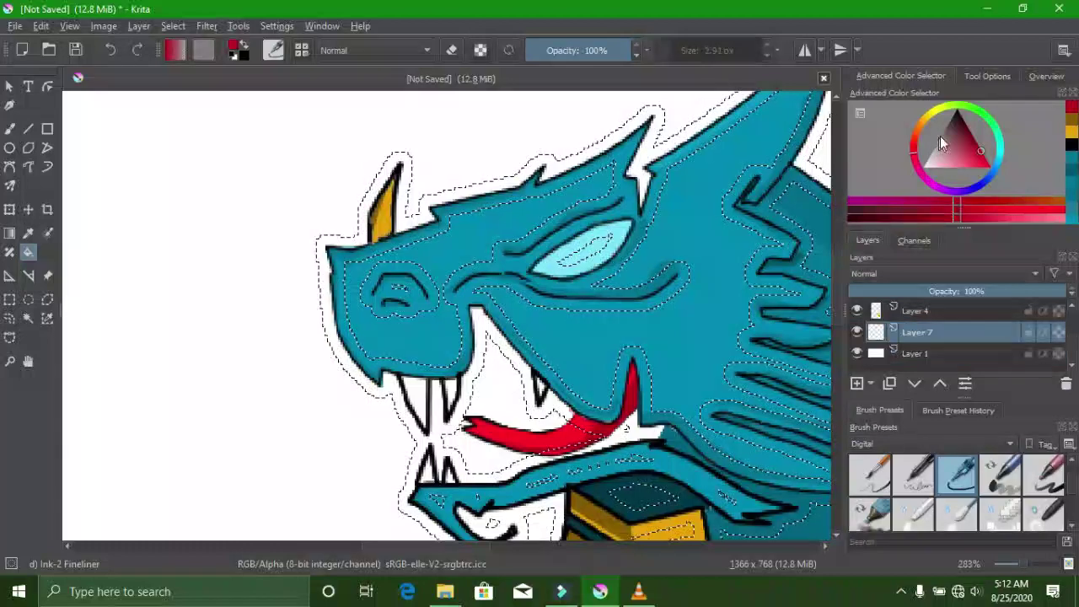
- Choose a pale cyan colour and fill the grown line art selection with it on Layer 7
left_click(1002, 150)
left_click_drag(981, 160, 981, 171)
left_click(995, 167)
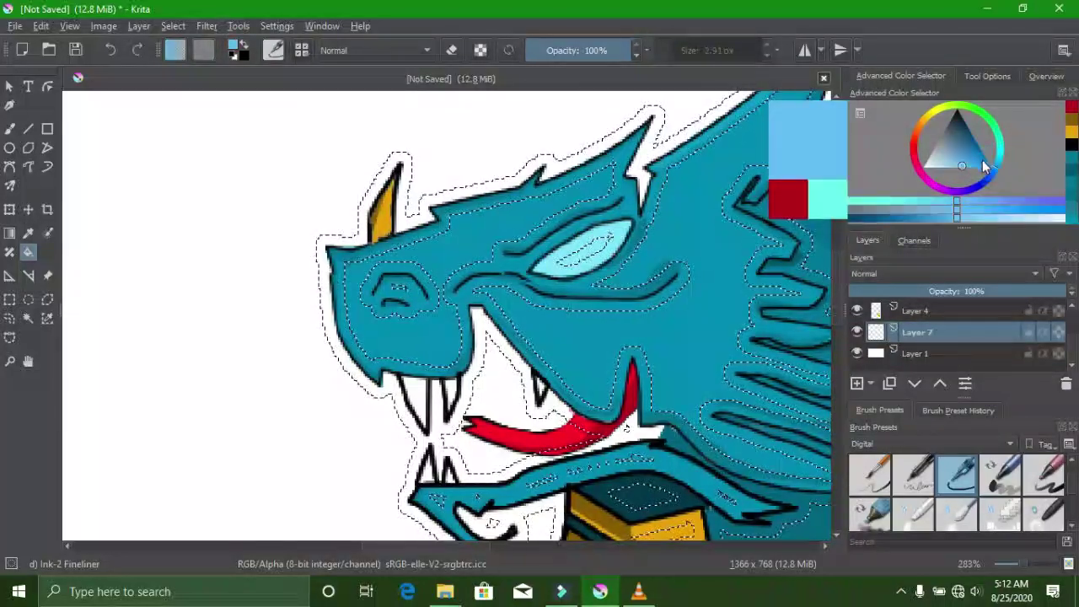
left_click(995, 168)
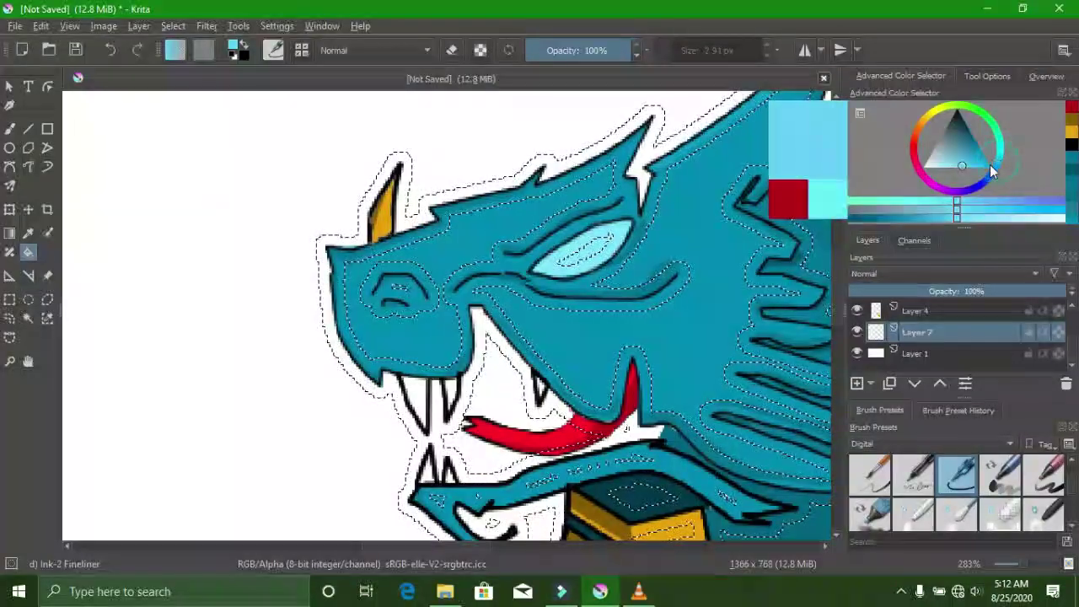
left_click(992, 167)
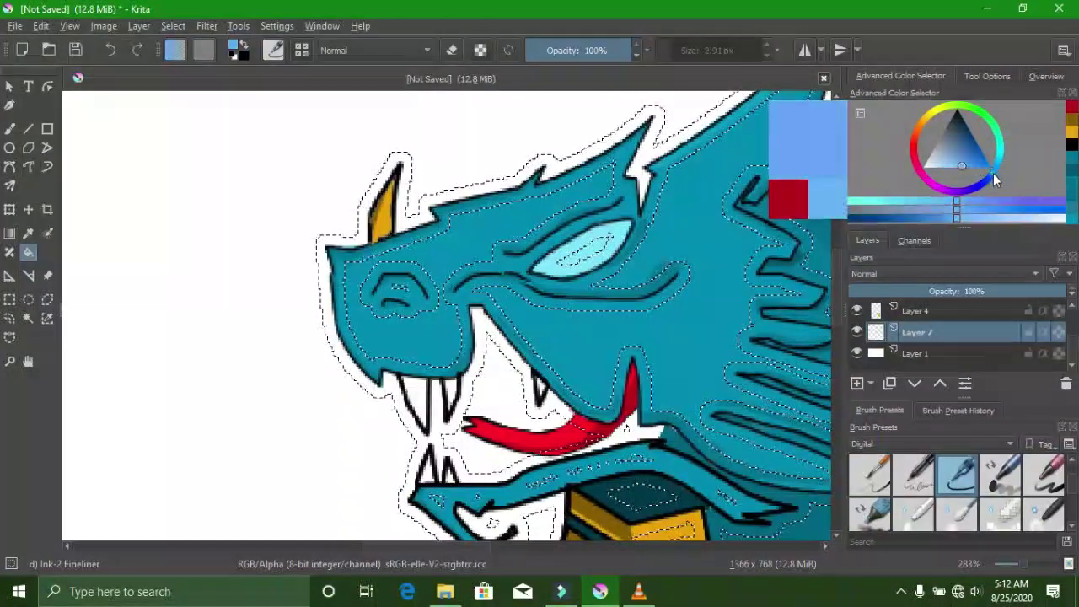
left_click(999, 168)
left_click(1007, 159)
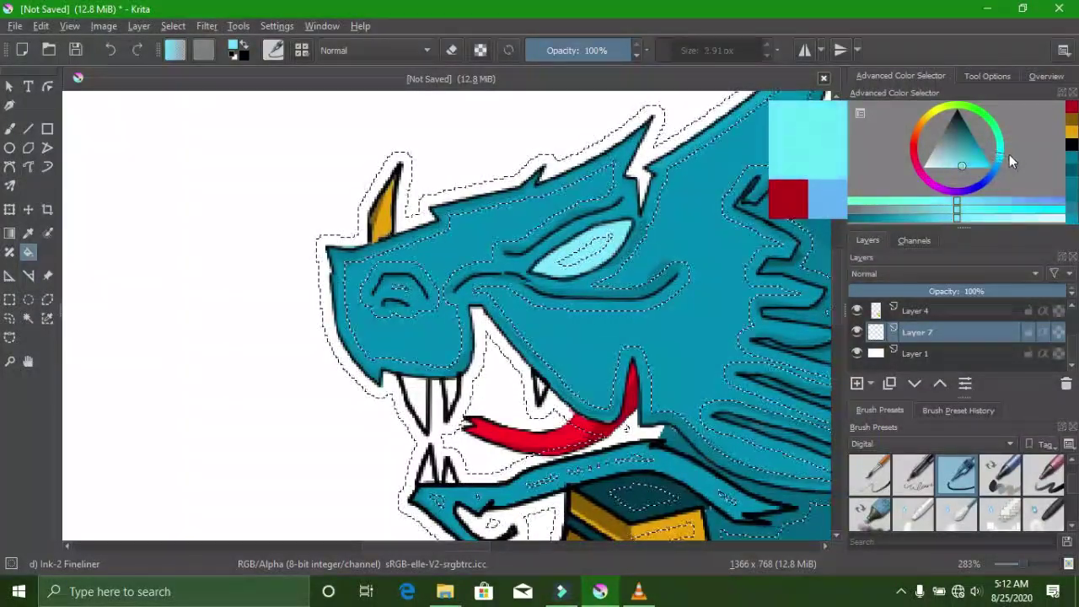
left_click_drag(970, 172, 945, 168)
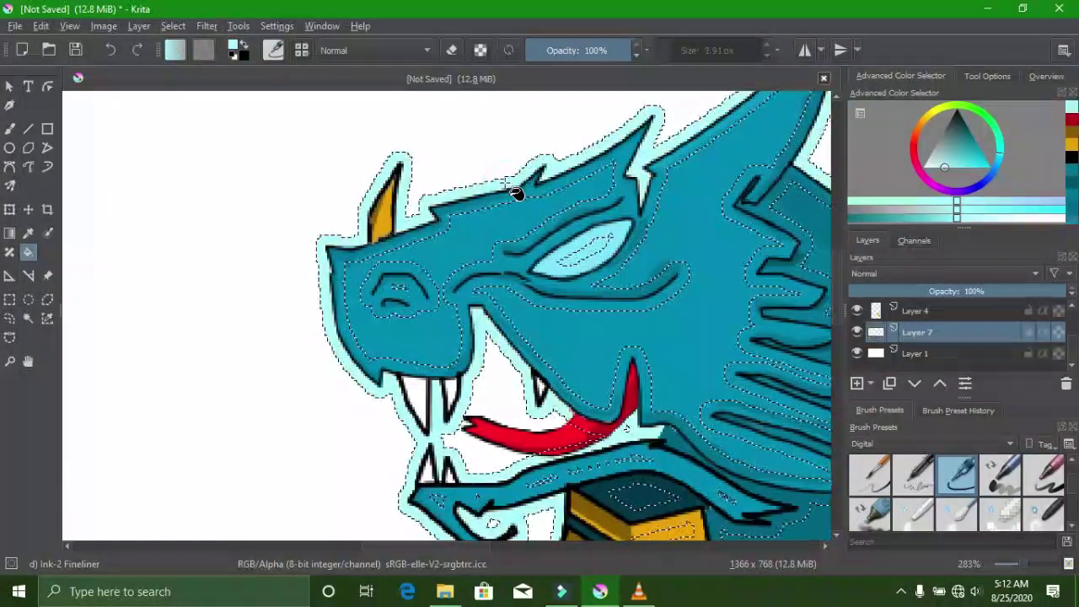
key("1")
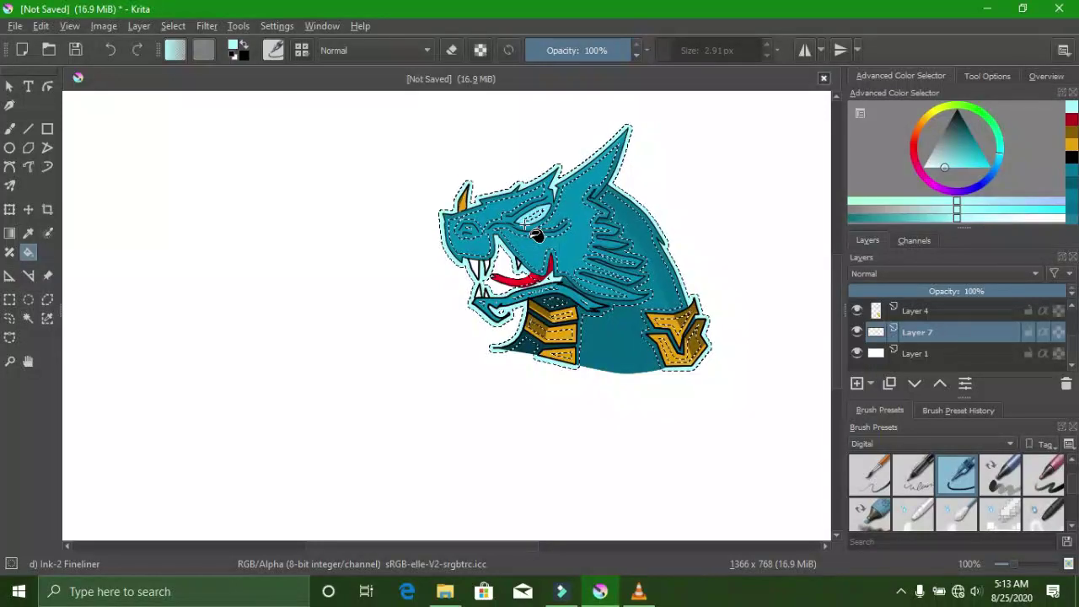
scroll(536, 236, "up", 3)
scroll(522, 233, "down", 2)
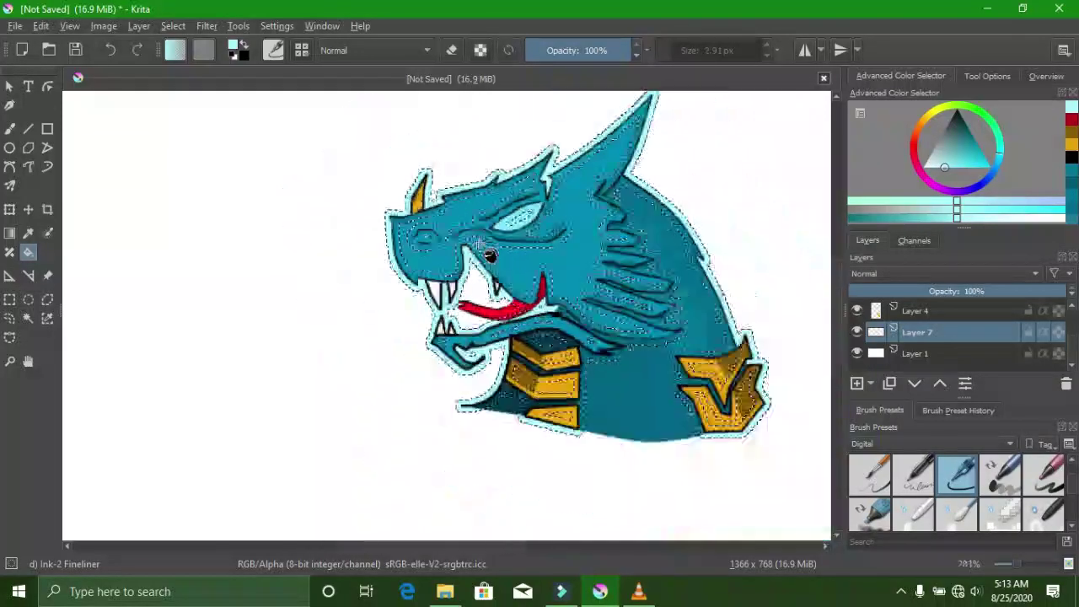
- Deselect the grown line art selection
right_click(219, 209)
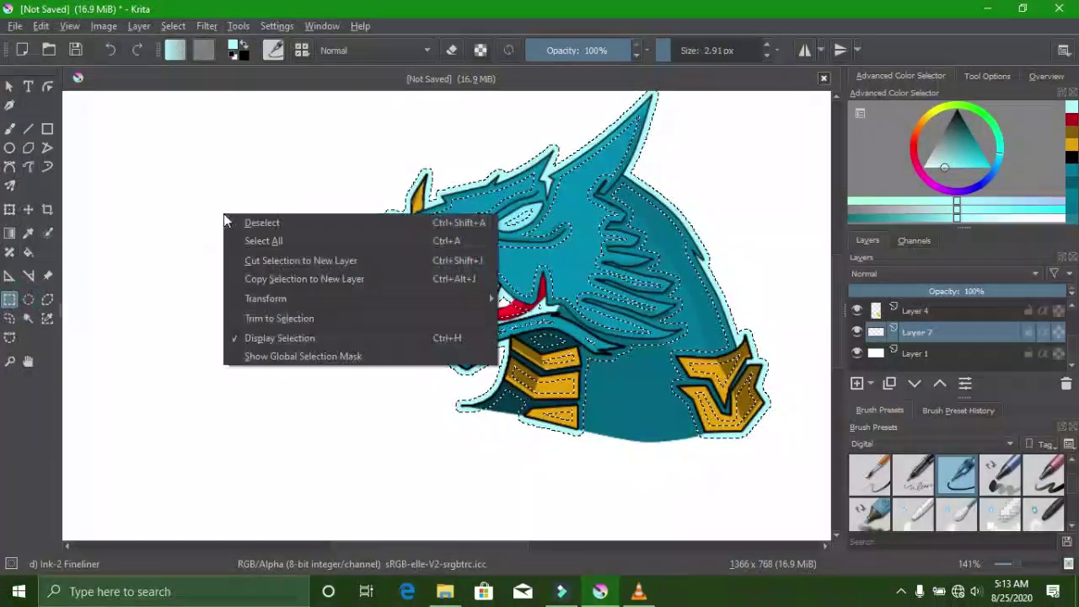
left_click(240, 218)
scroll(371, 188, "up", 1)
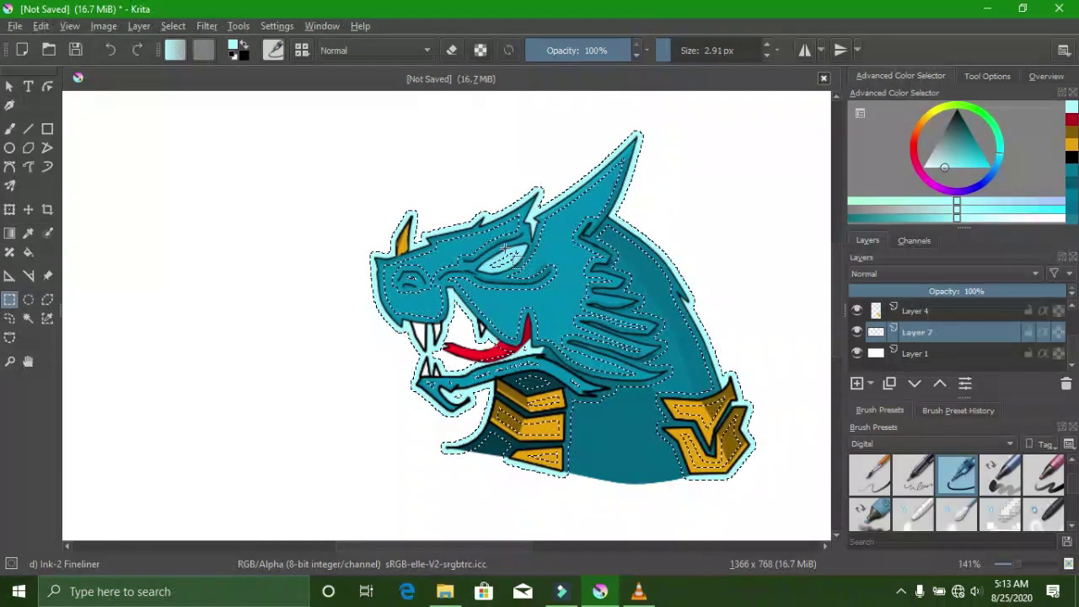
- Grow the selection around the line art further outward to make room for a wider border
left_click(181, 32)
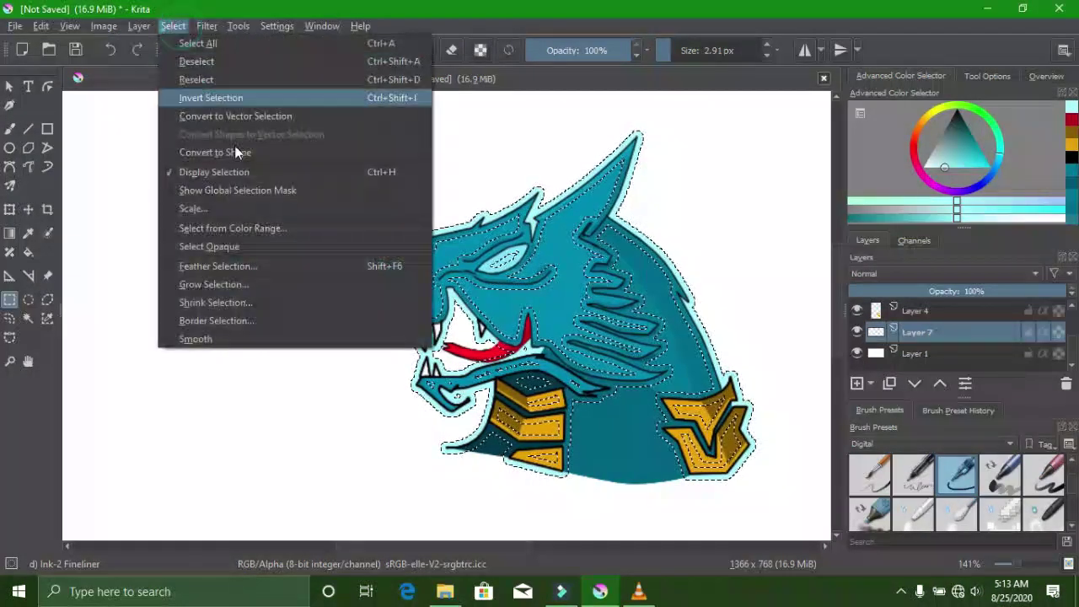
left_click(263, 285)
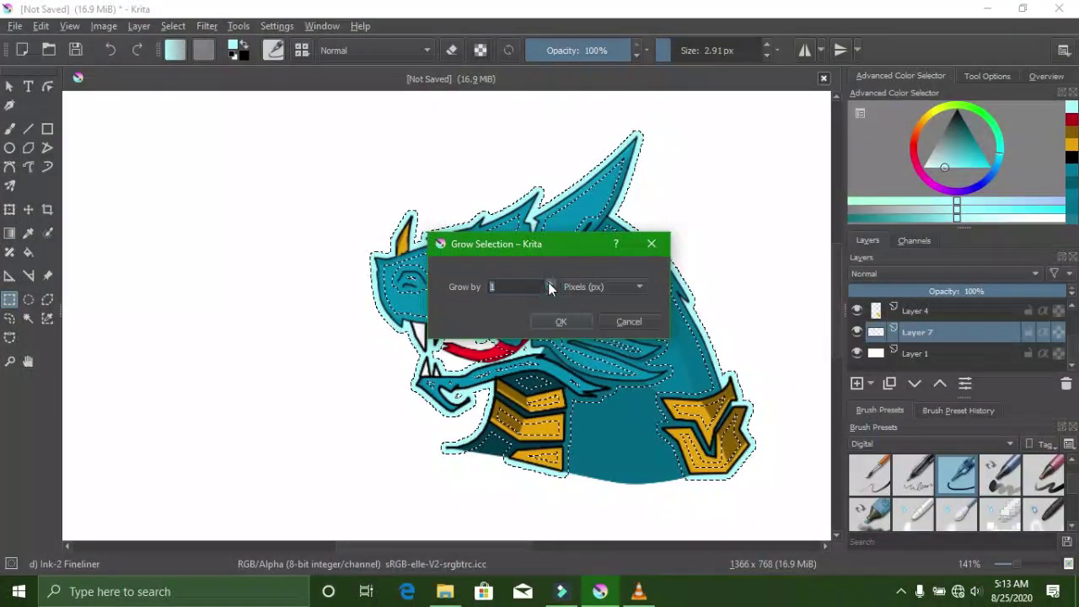
left_click(559, 321)
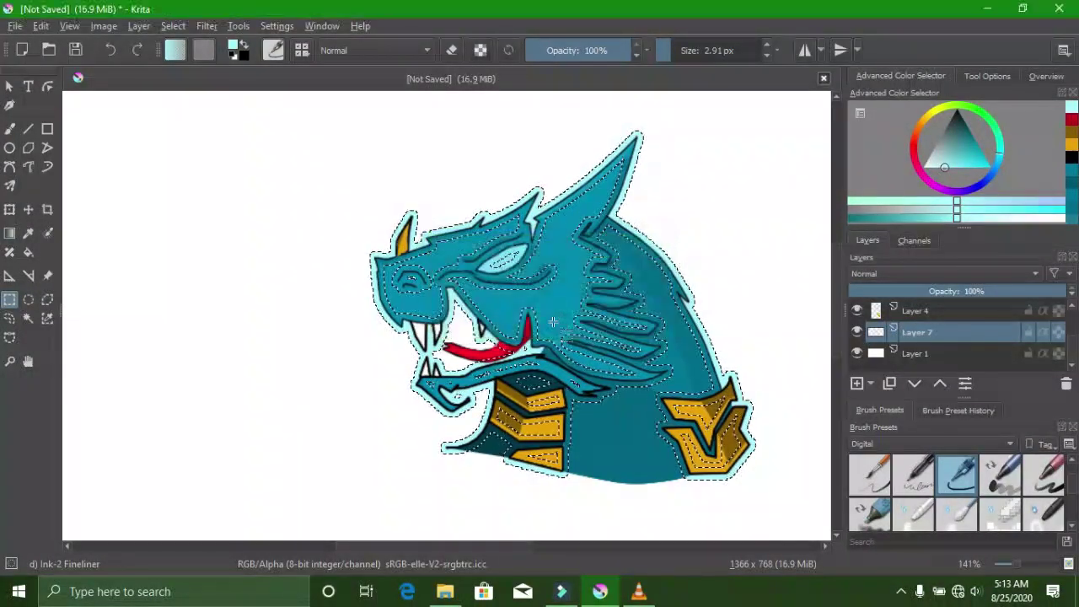
scroll(494, 293, "down", 2)
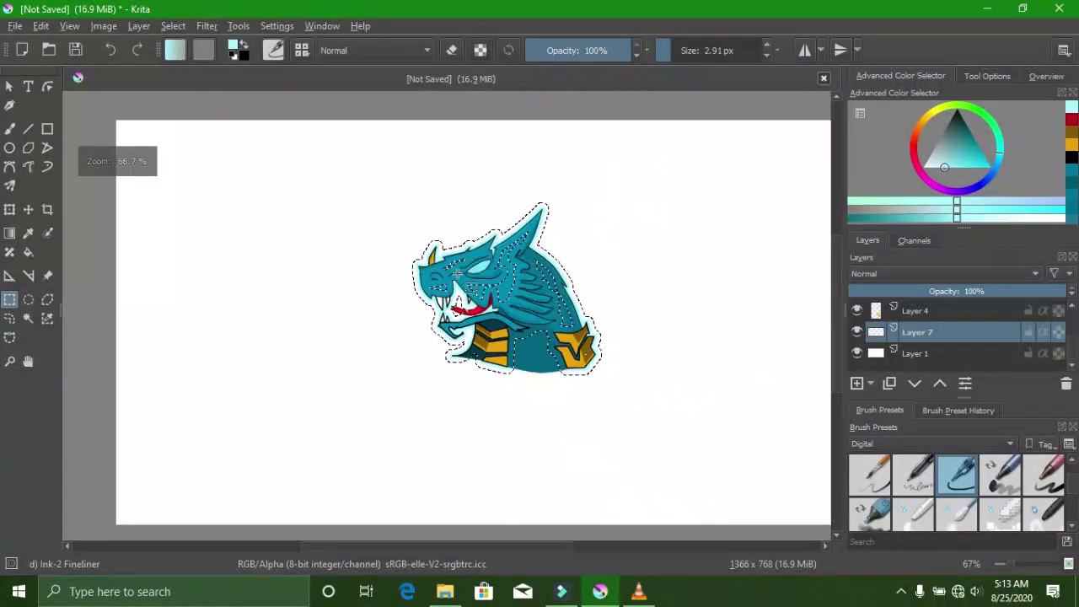
scroll(494, 293, "up", 2)
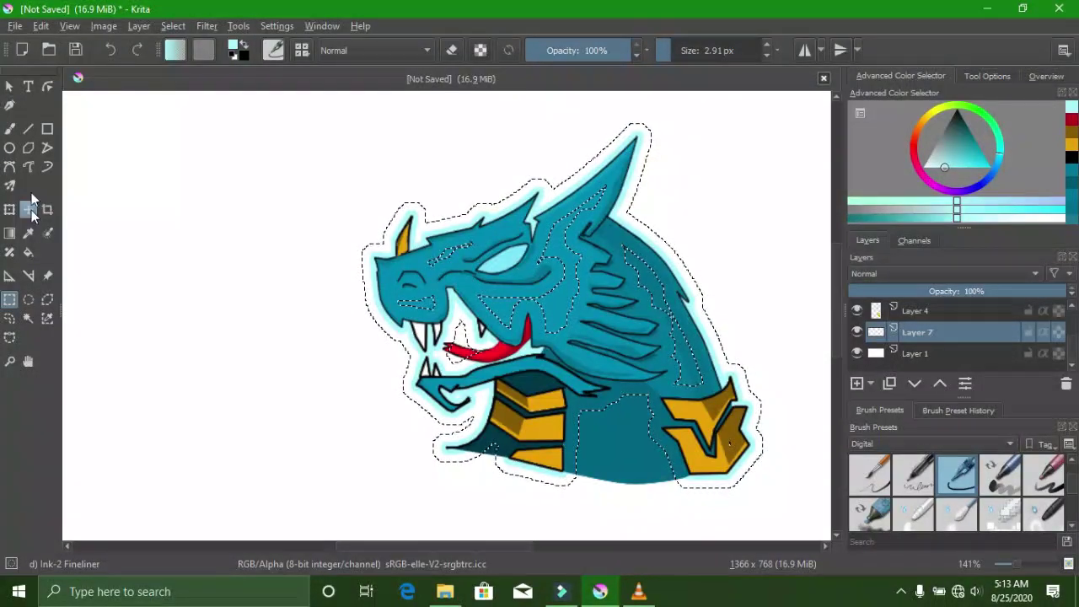
scroll(377, 276, "up", 2)
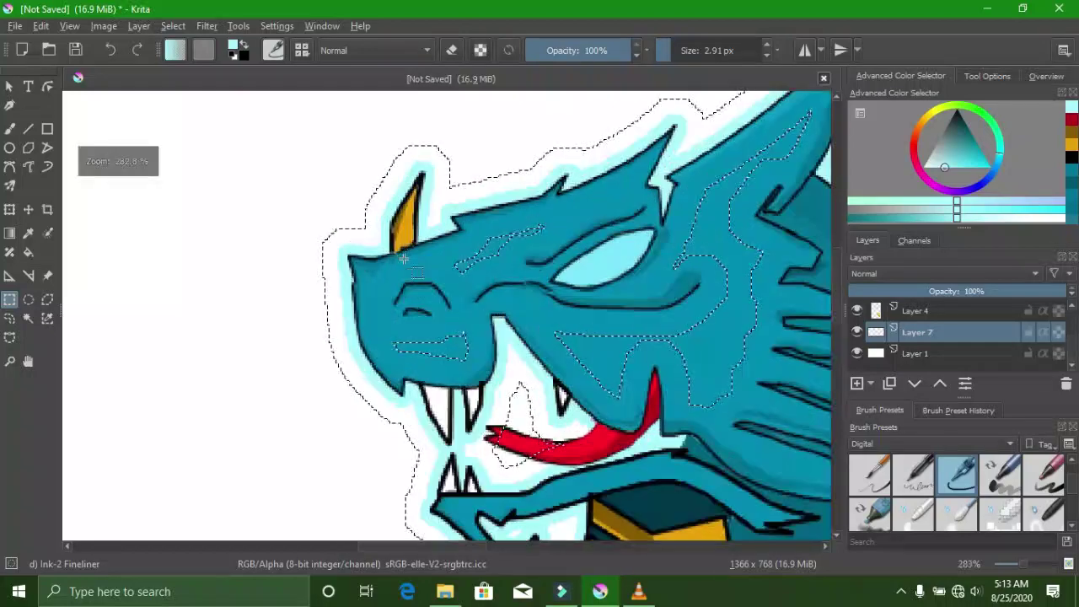
scroll(377, 275, "down", 1)
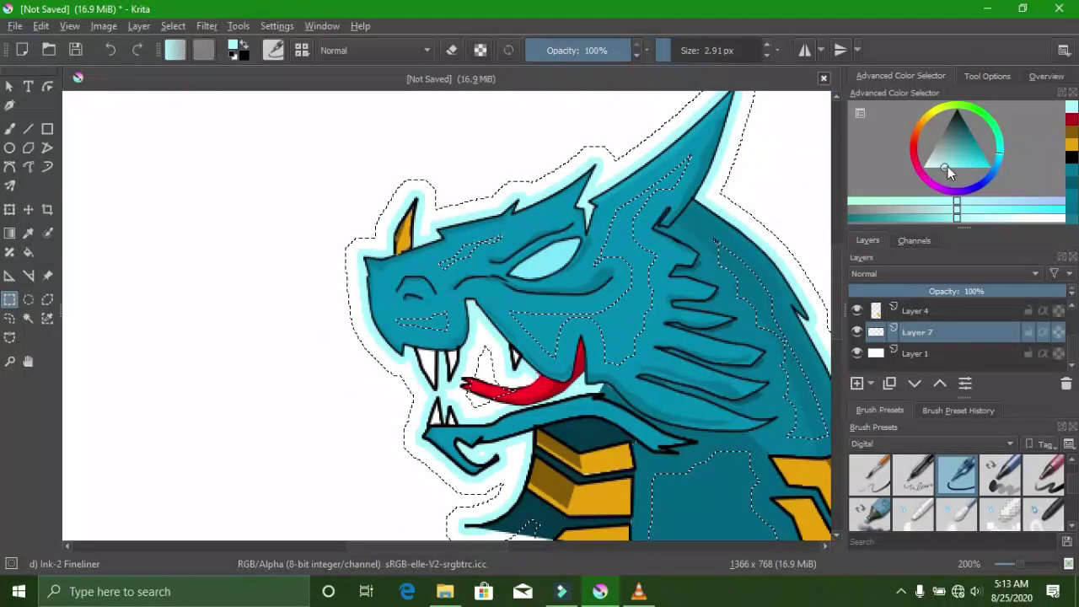
- Fill the wider selection on Layer 7 with a slightly paler cyan, then deselect
left_click_drag(946, 167, 940, 168)
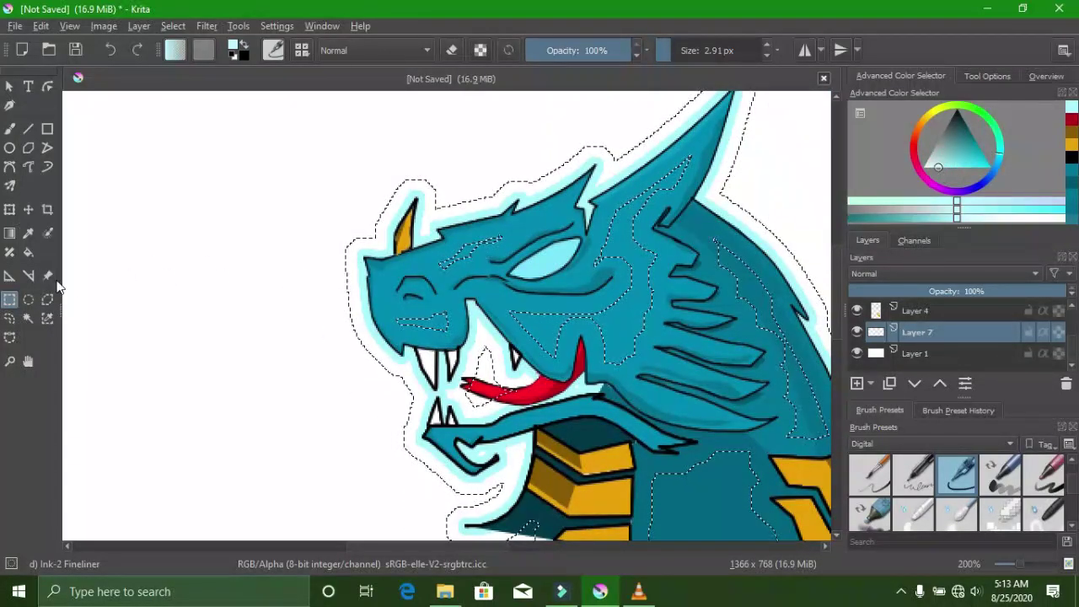
left_click(28, 249)
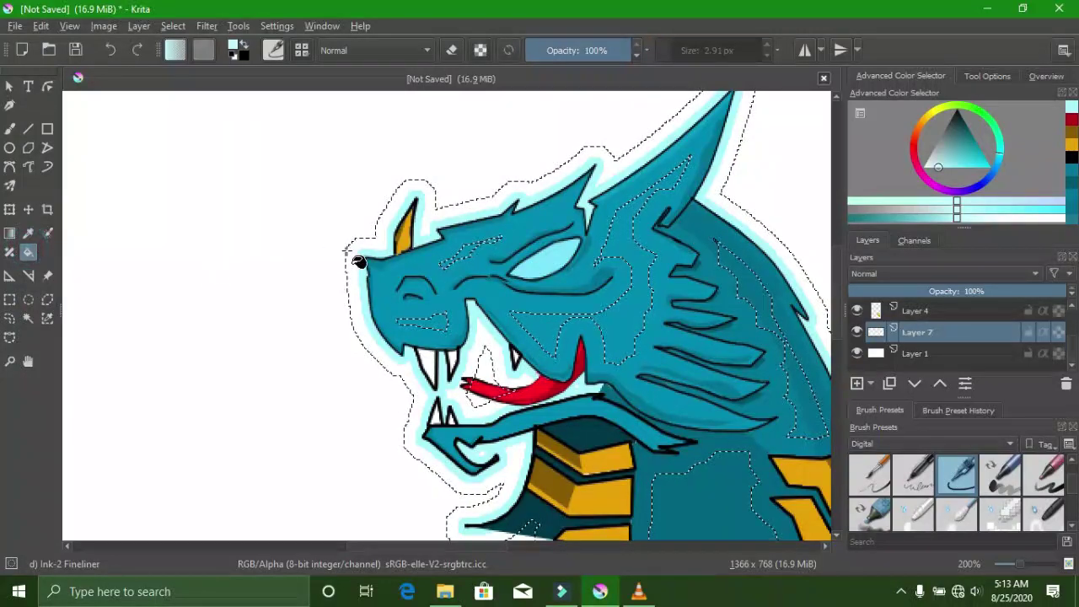
left_click(369, 254)
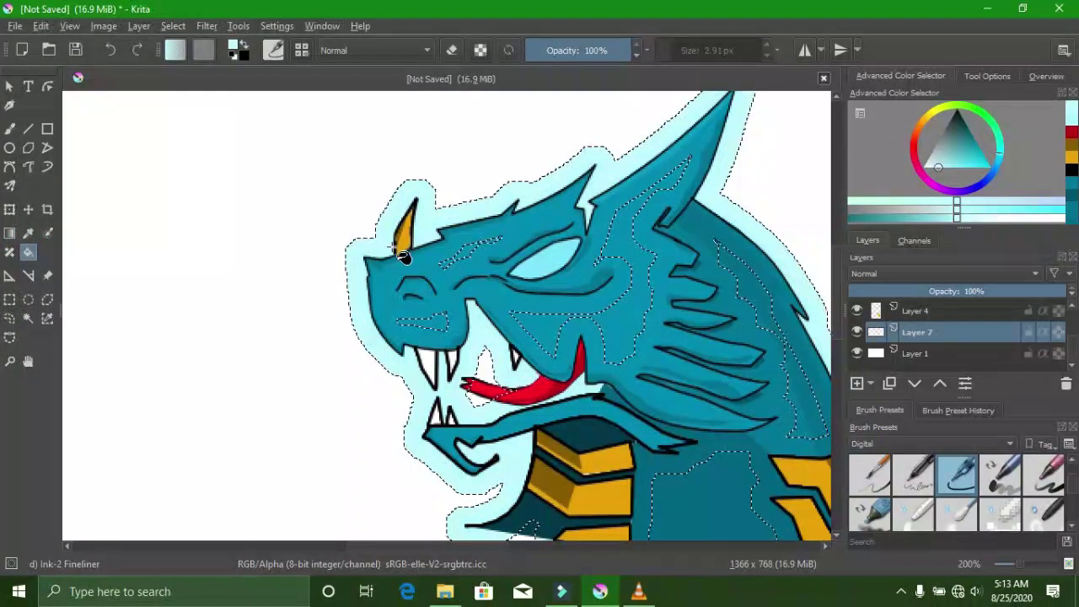
key("1")
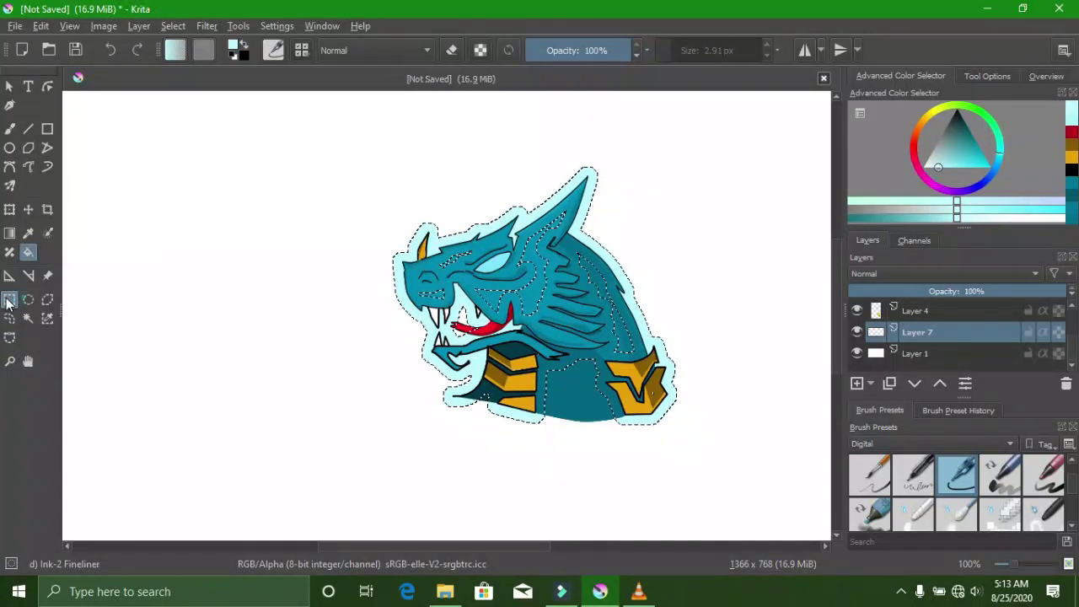
right_click(388, 293)
left_click(413, 297)
scroll(402, 243, "up", 1)
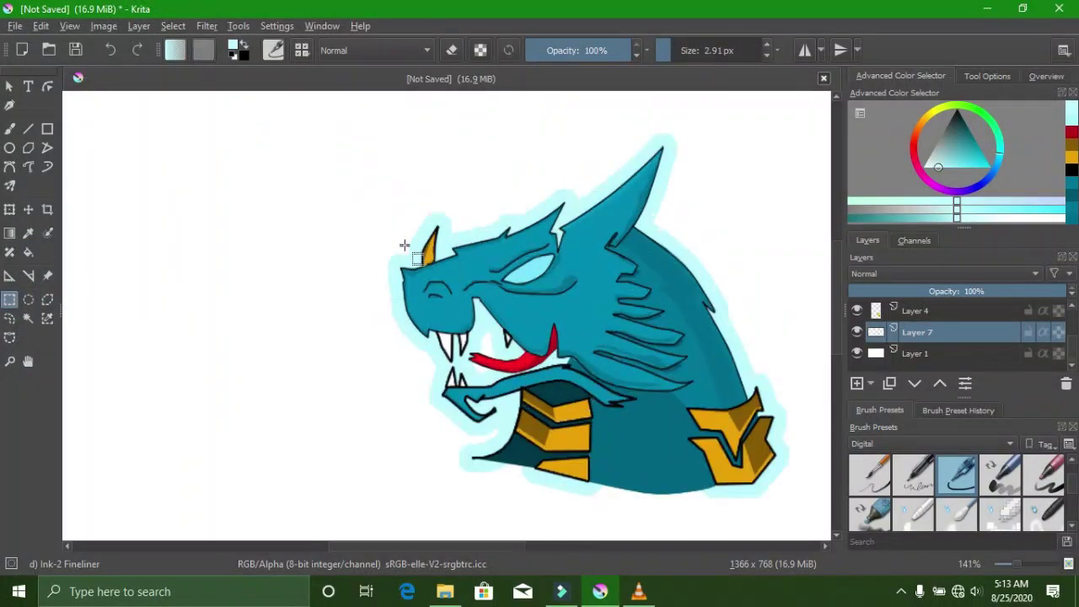
- Select the pale cyan border around the dragon head on Layer 7 with the Similar Color Selection tool
key("1")
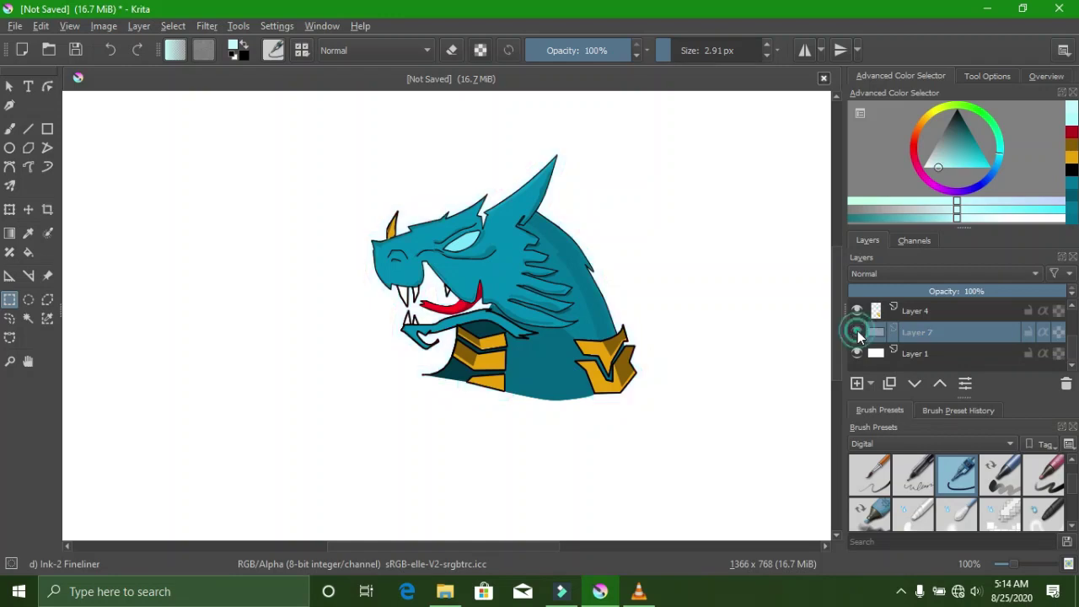
scroll(567, 202, "up", 3)
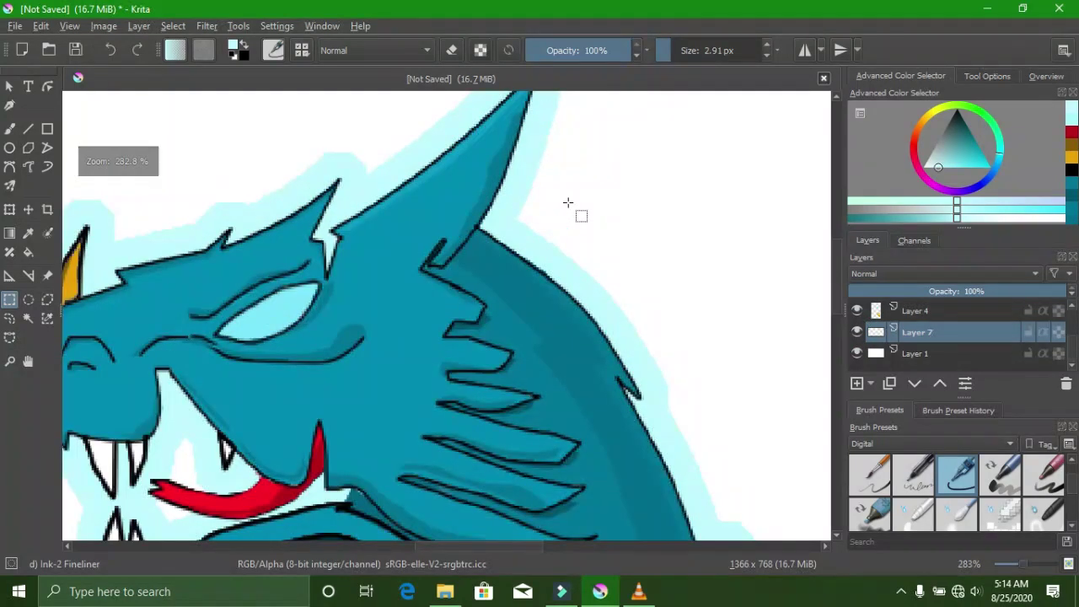
scroll(568, 202, "down", 2)
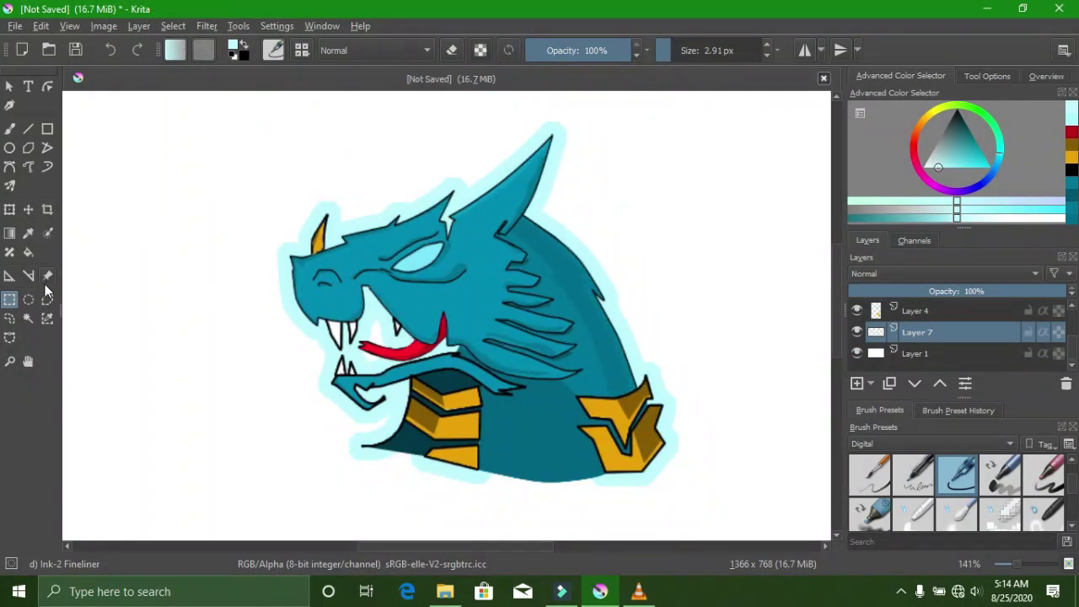
left_click(47, 320)
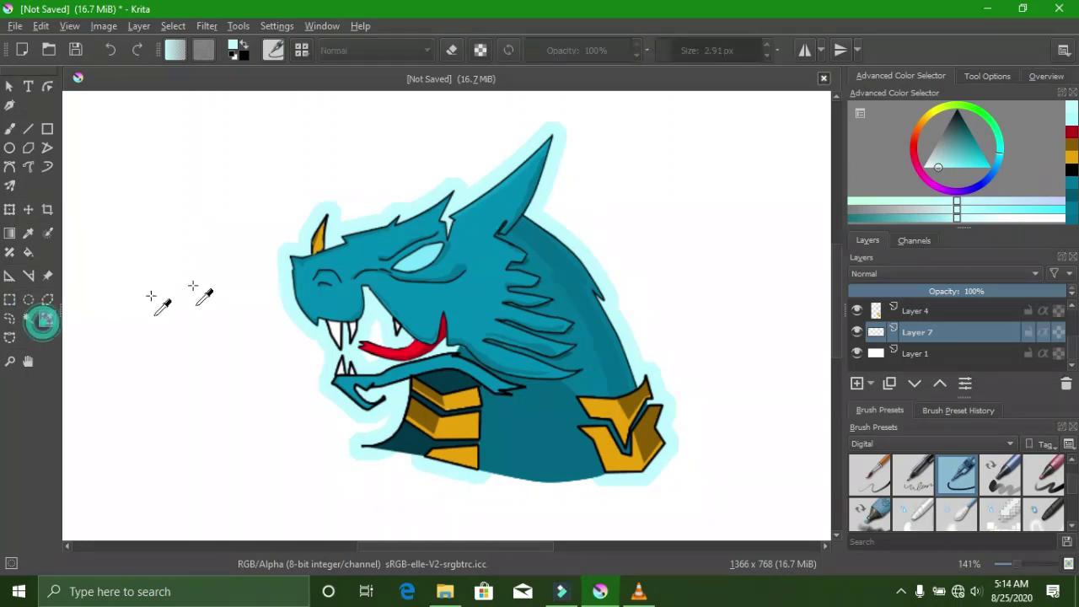
left_click(373, 223)
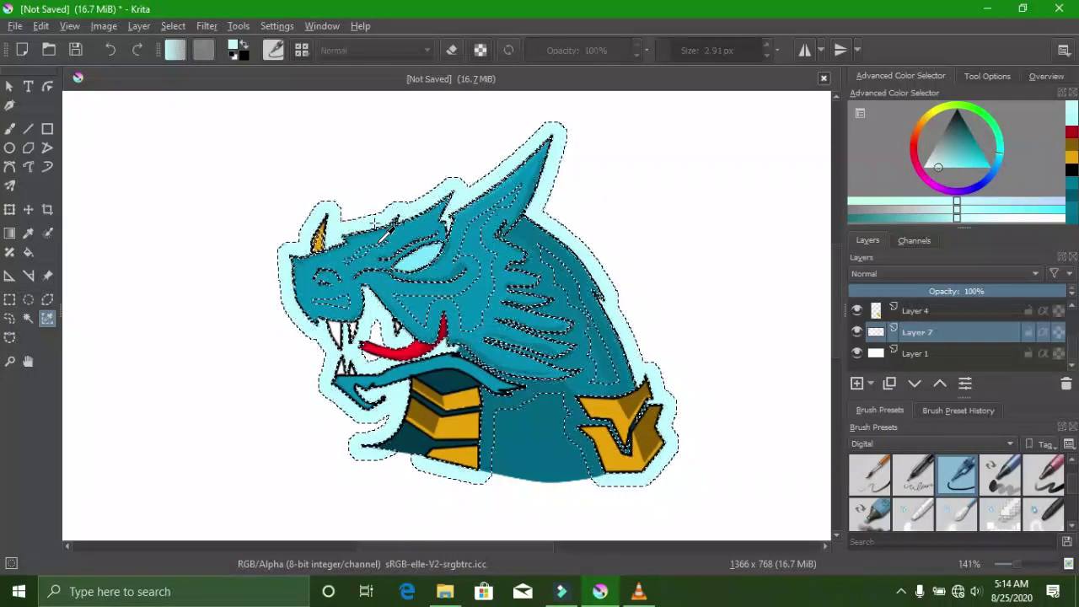
- Tint the selected border with a teal gradient across the head at 48% opacity, then deselect
left_click(978, 153)
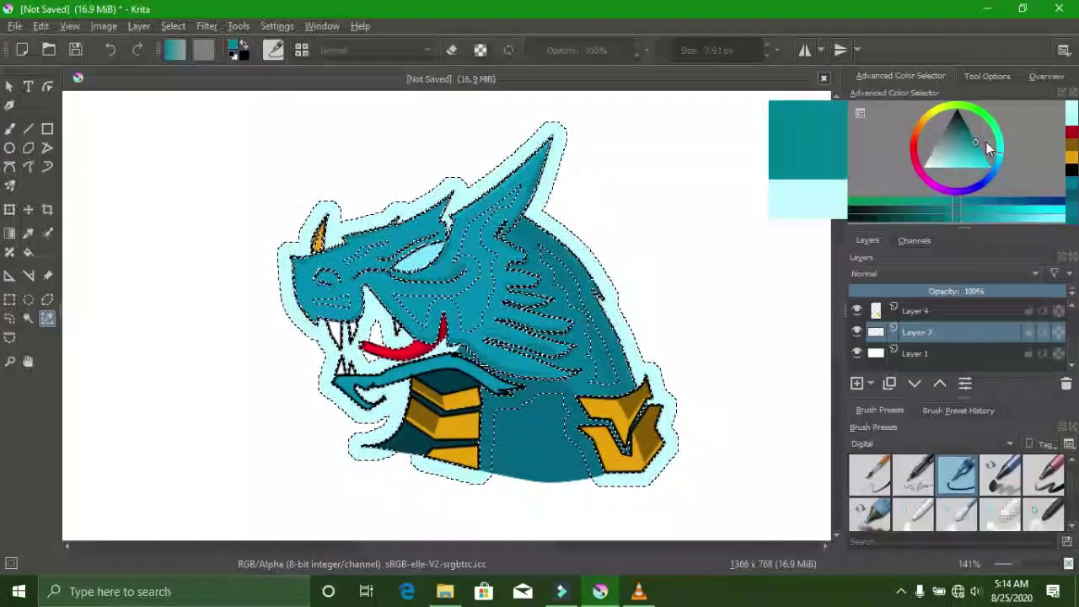
key("1")
key("ctrl+r")
left_click(8, 236)
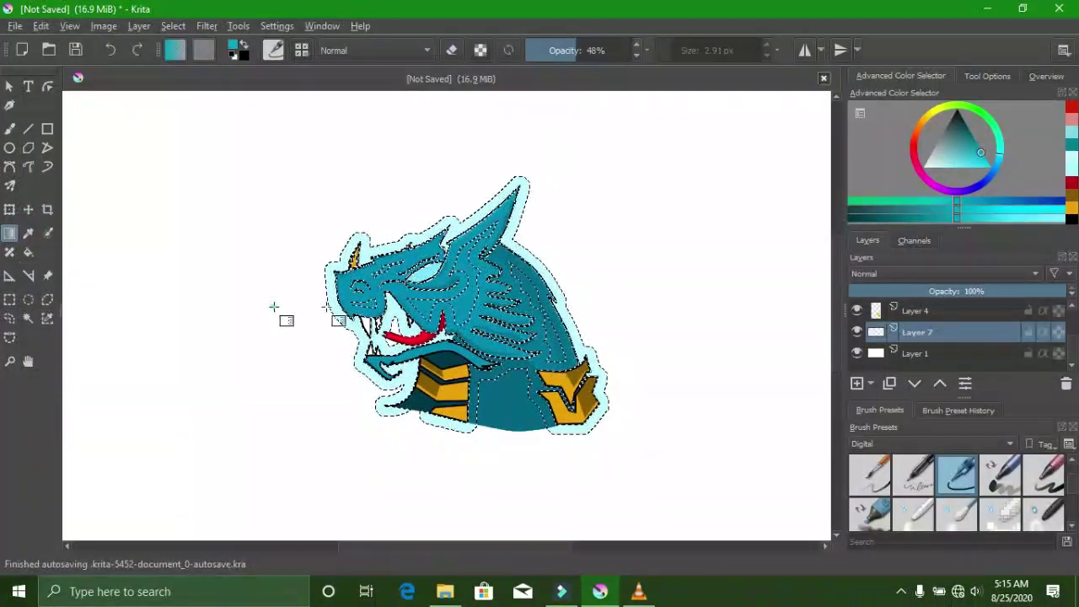
left_click_drag(273, 306, 593, 292)
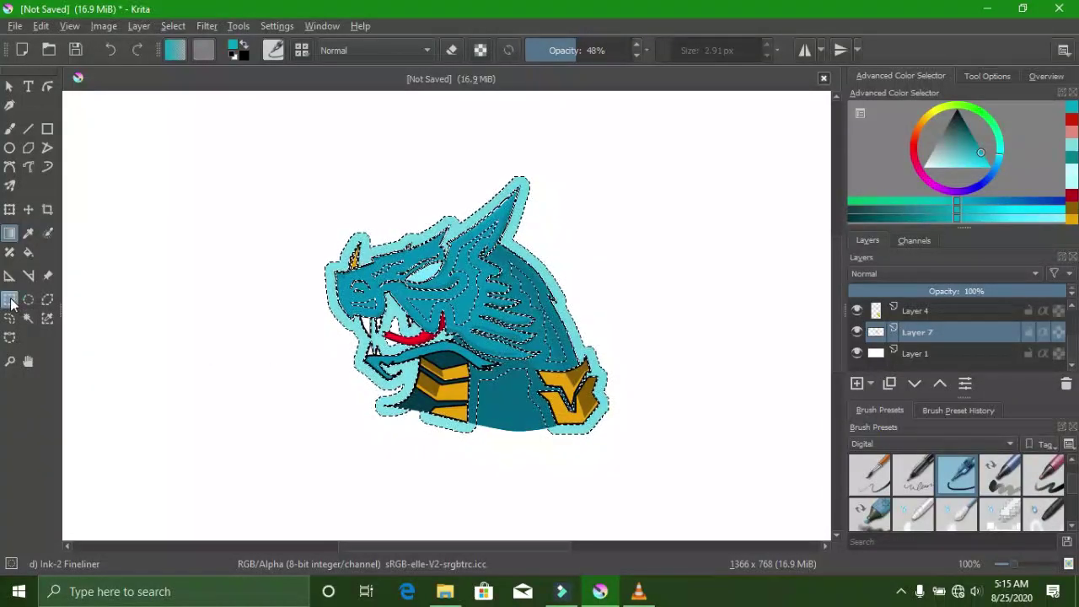
key("ctrl+r")
right_click(183, 265)
left_click(218, 271)
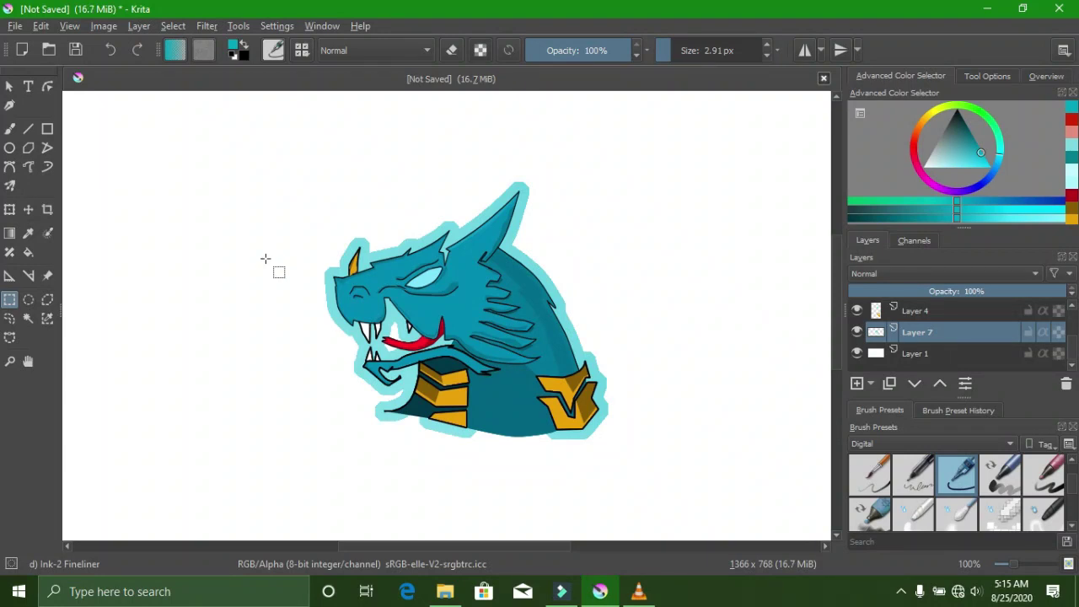
- Add a new paint layer and move it just below Layer 7
scroll(433, 287, "down", 2)
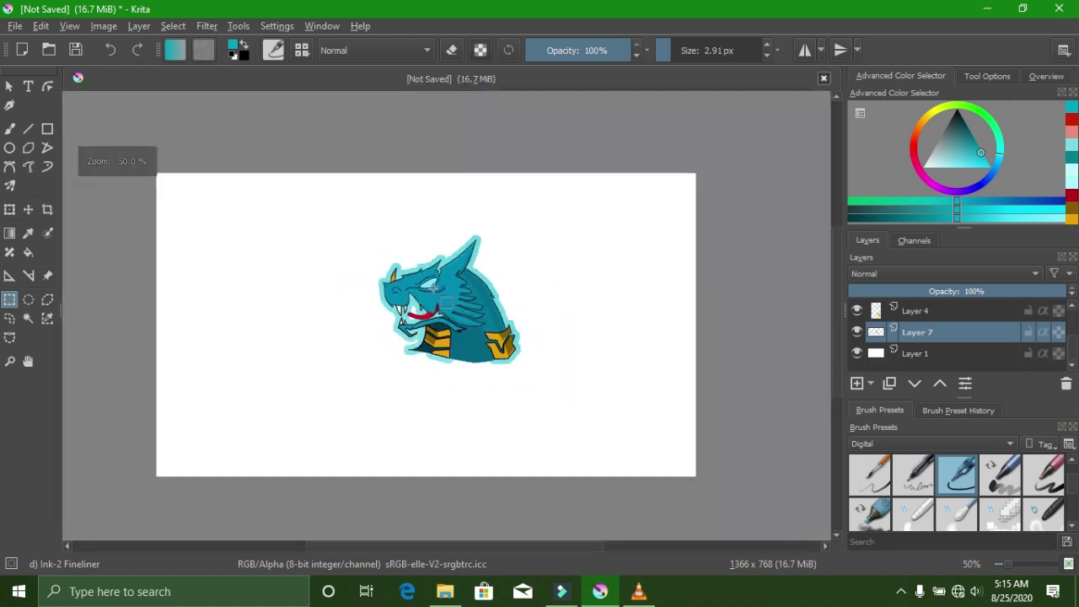
scroll(453, 274, "up", 2)
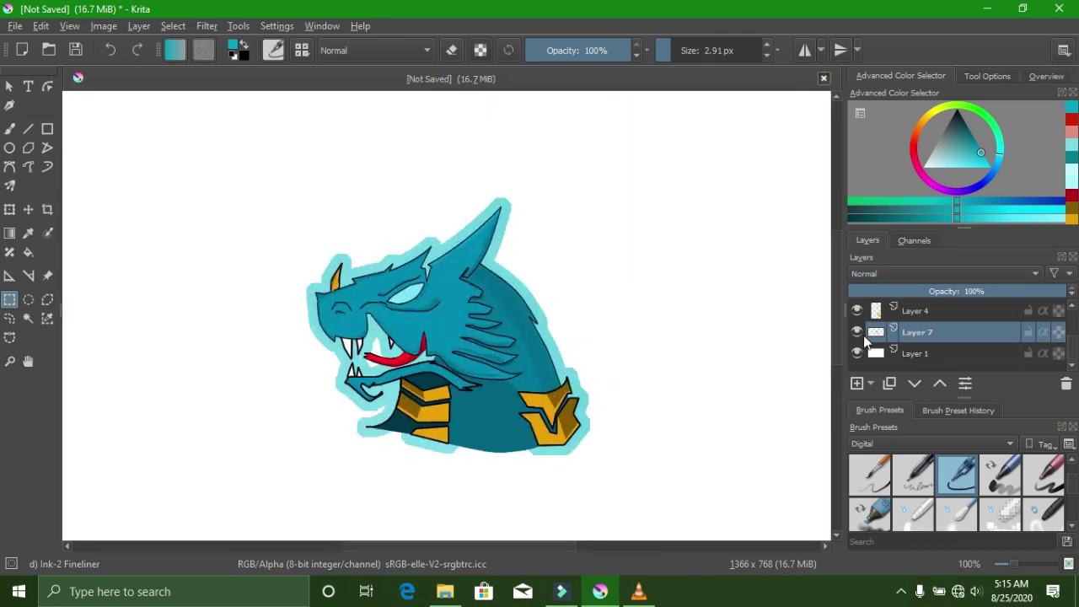
scroll(869, 337, "up", 3)
scroll(908, 326, "down", 3)
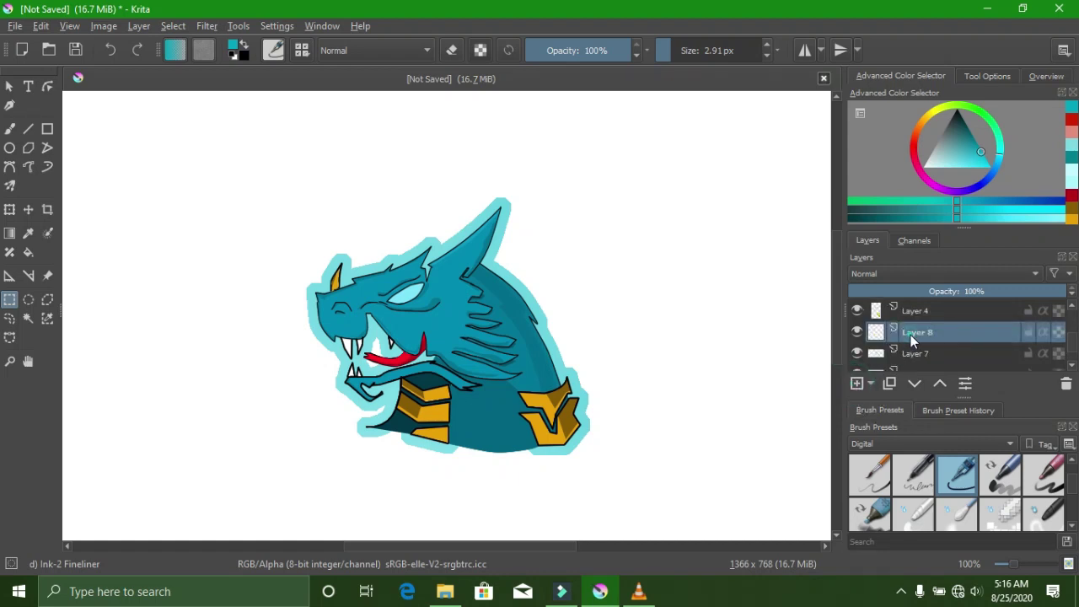
left_click_drag(911, 335, 929, 358)
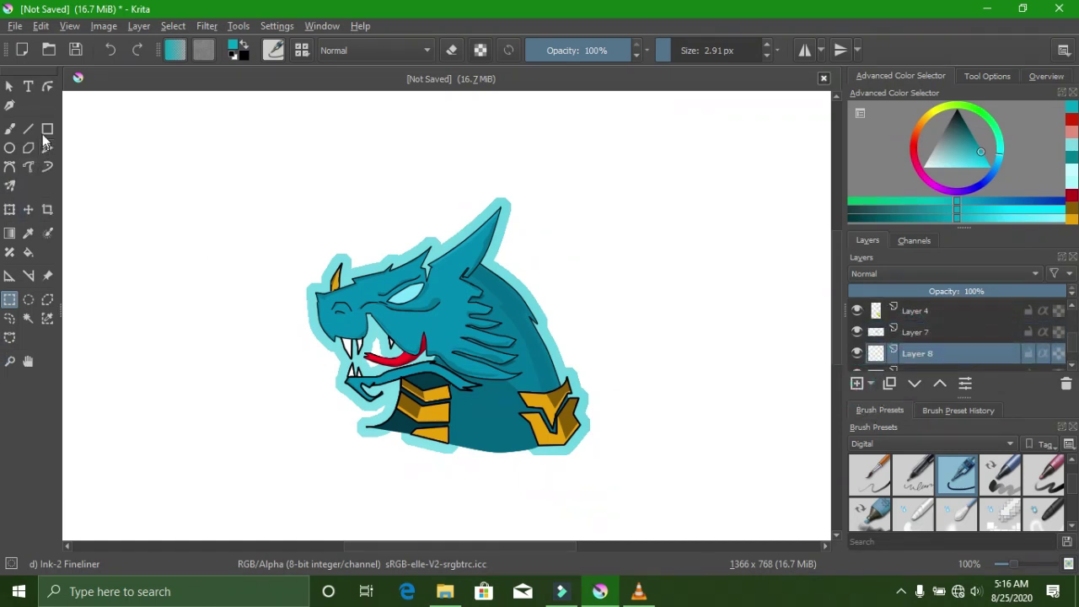
- Try a black rounded rectangle behind the dragon head on Layer 8, then undo it
left_click_drag(957, 138, 959, 105)
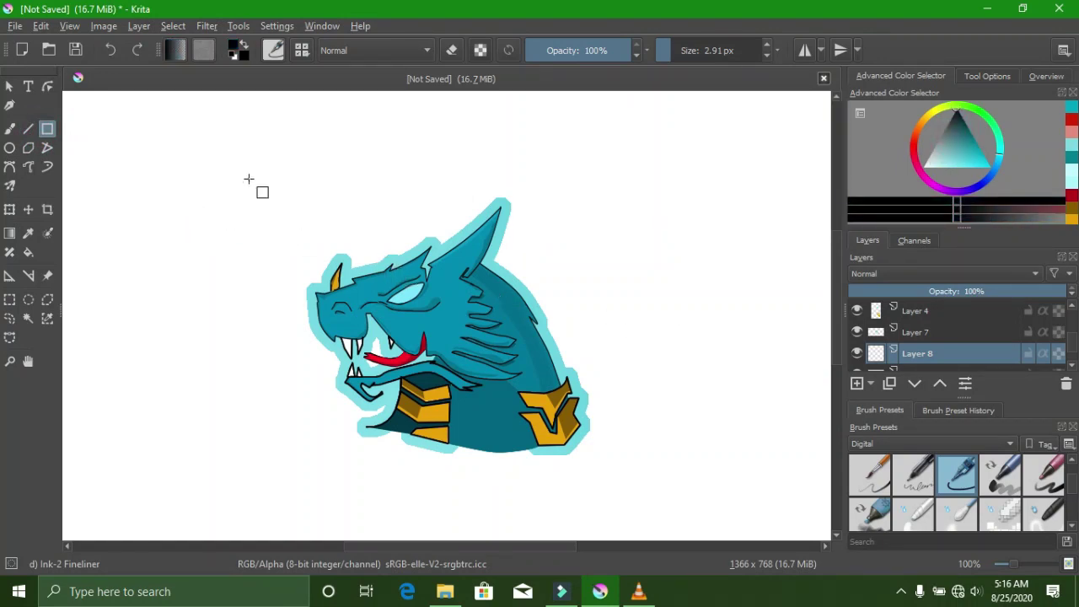
left_click_drag(248, 178, 647, 532)
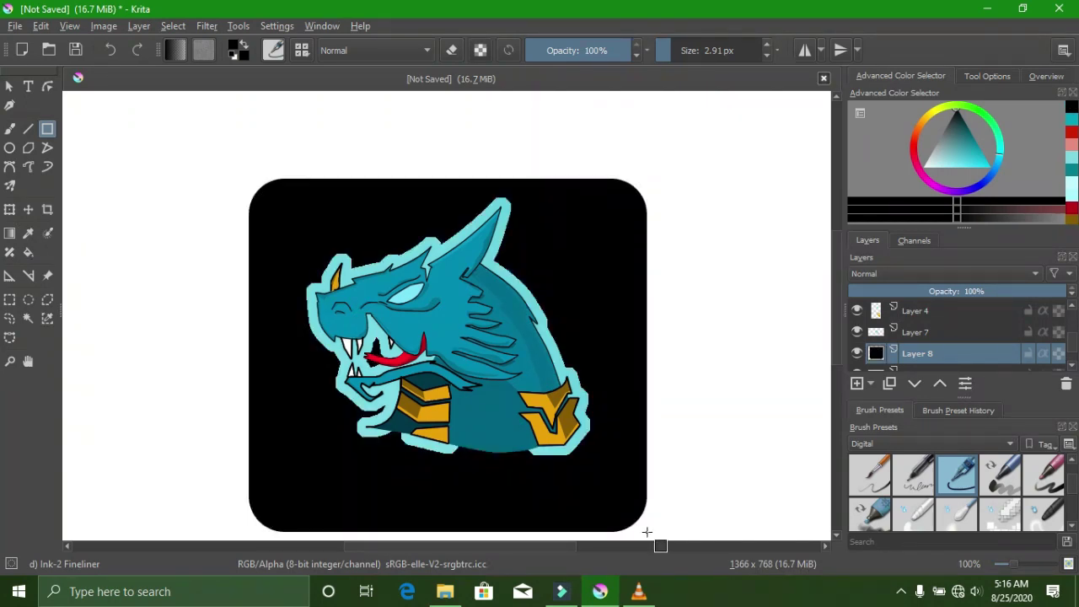
scroll(525, 488, "down", 3)
scroll(518, 455, "up", 3)
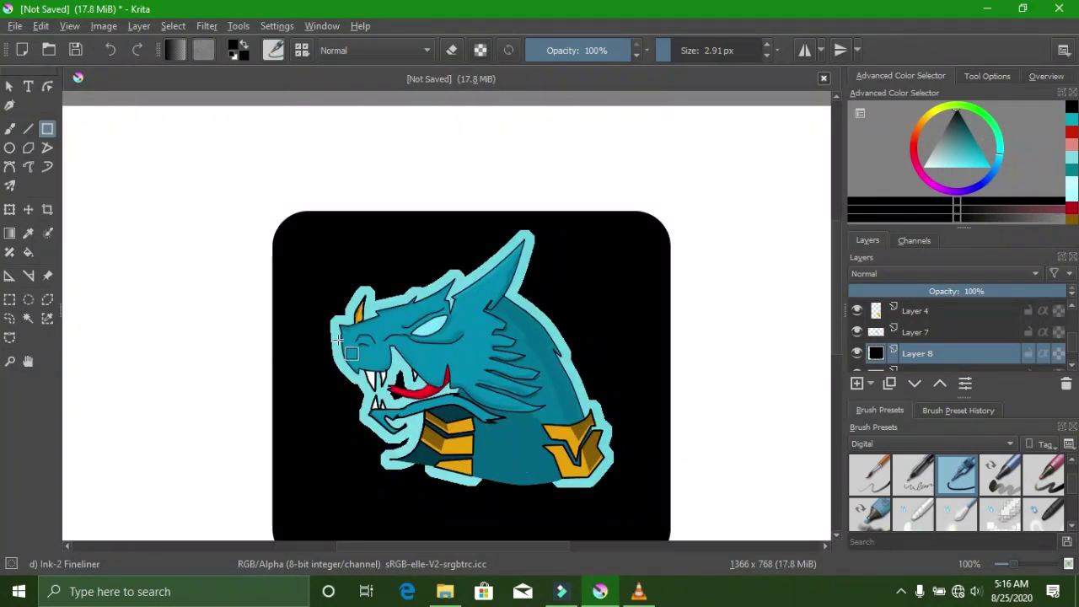
key("ctrl+z")
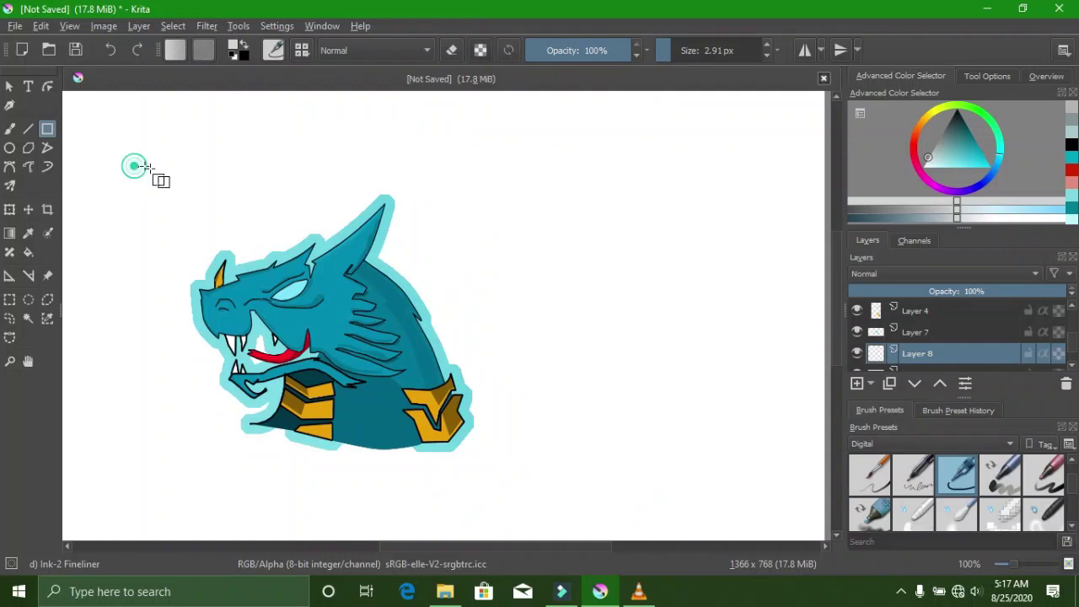
- Try a light grey rounded rectangle behind the dragon head, check it with Layer 7 hidden, then undo the rectangle
left_click_drag(135, 166, 520, 515)
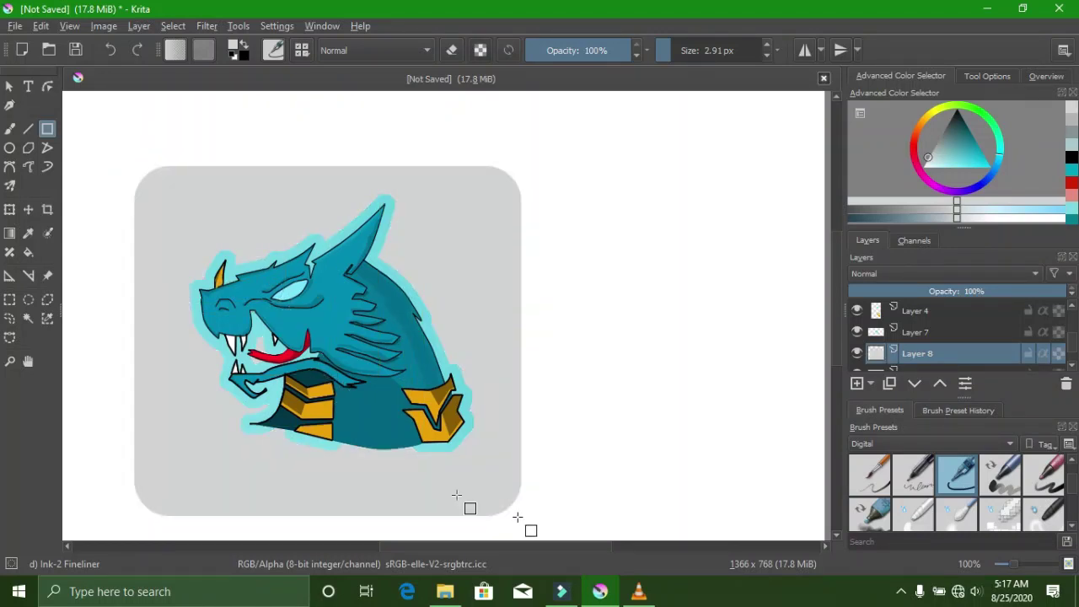
scroll(517, 517, "down", 2)
scroll(532, 430, "up", 2)
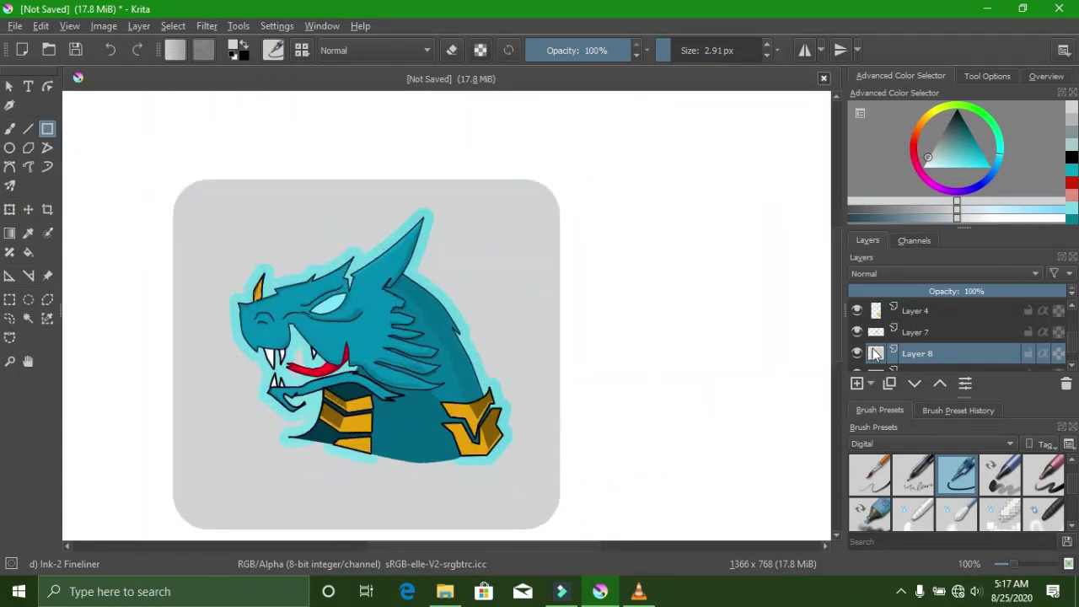
left_click(857, 332)
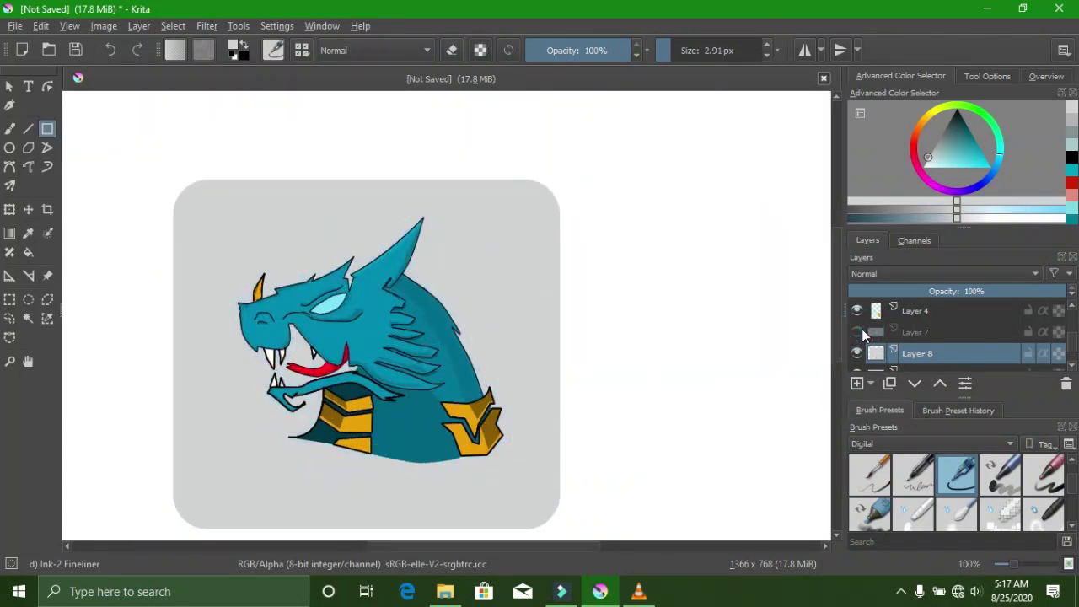
scroll(346, 338, "down", 2)
scroll(343, 339, "up", 1)
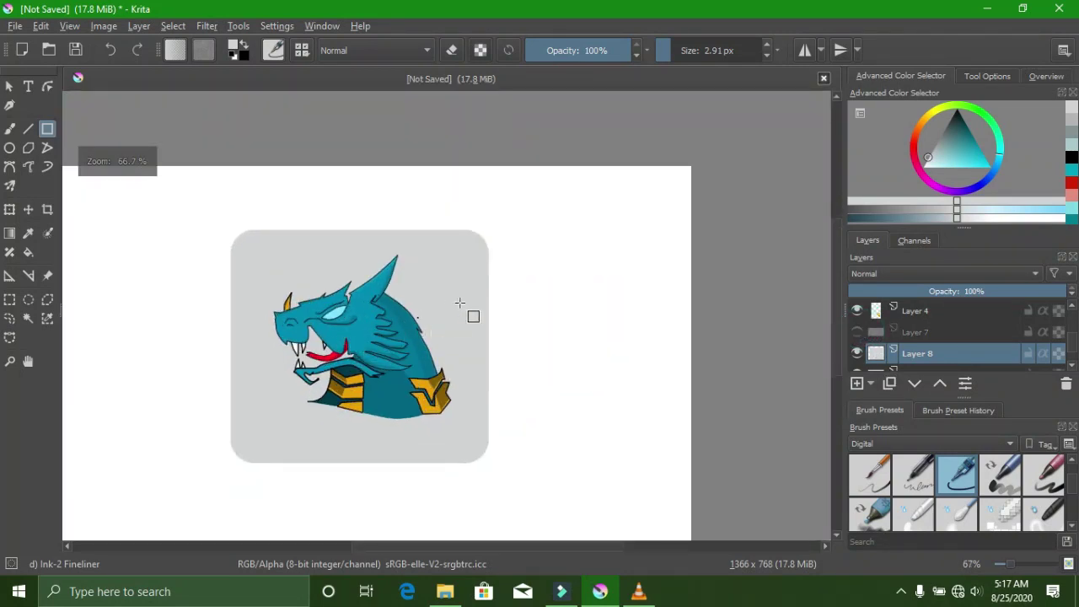
left_click(108, 50)
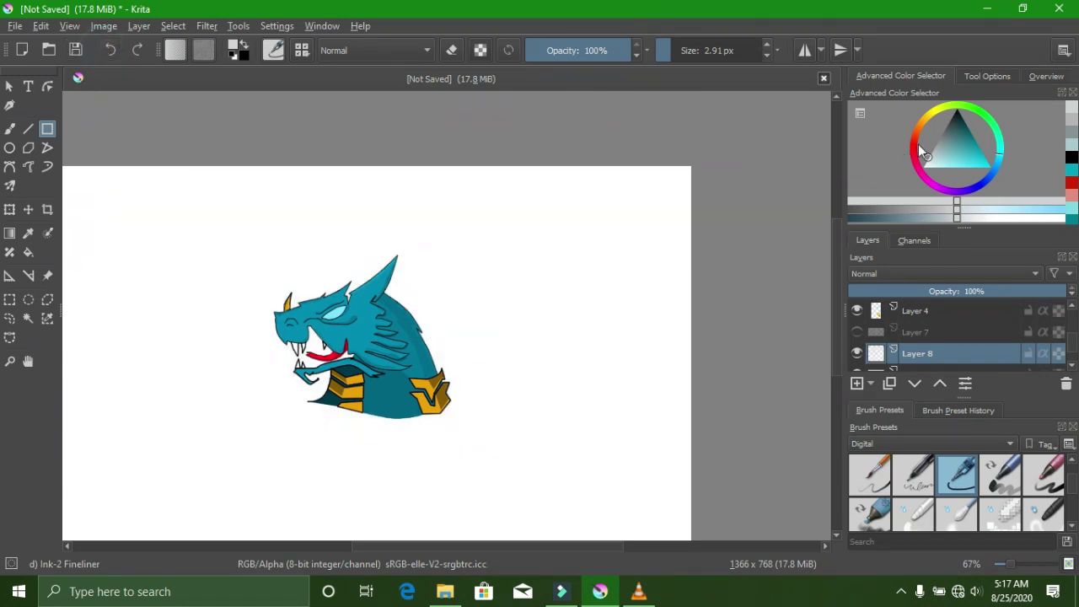
- Draw a very dark grey filled rounded rectangle around the dragon head on Layer 8
left_click(954, 121)
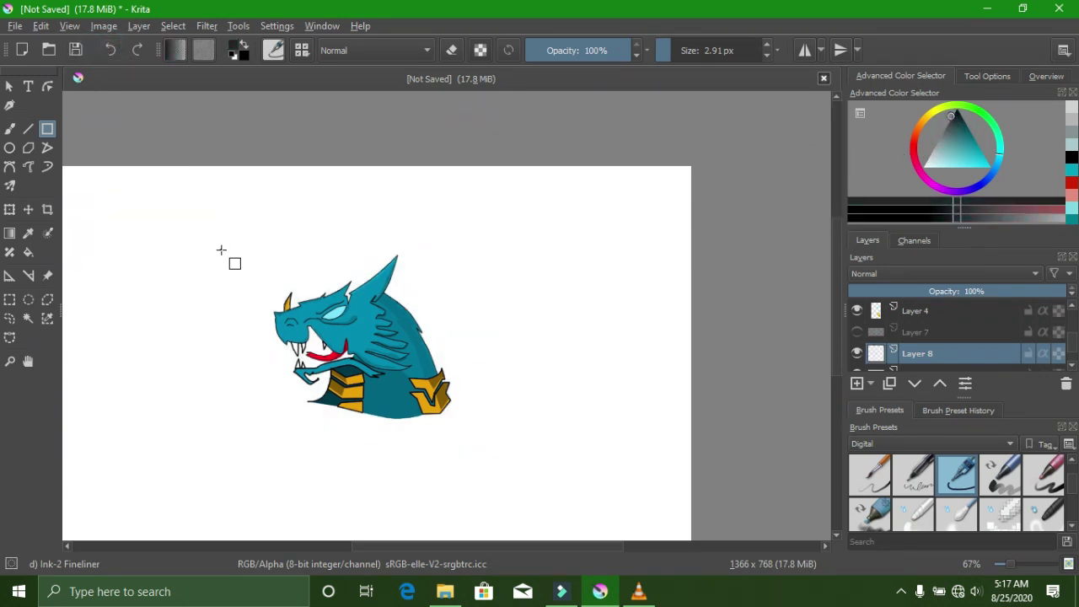
left_click_drag(231, 220, 491, 472)
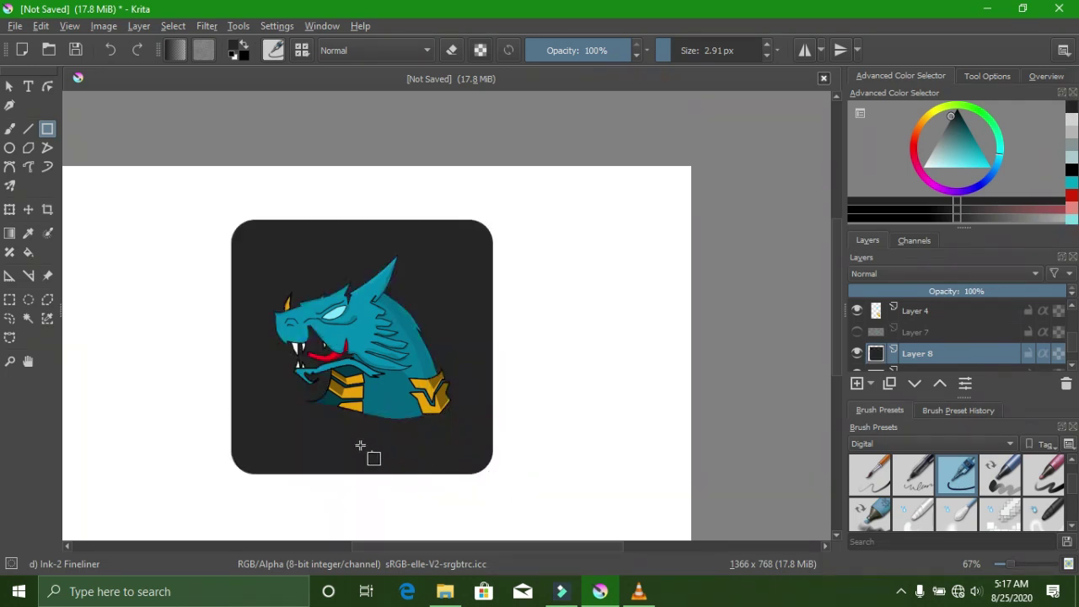
scroll(349, 436, "up", 1)
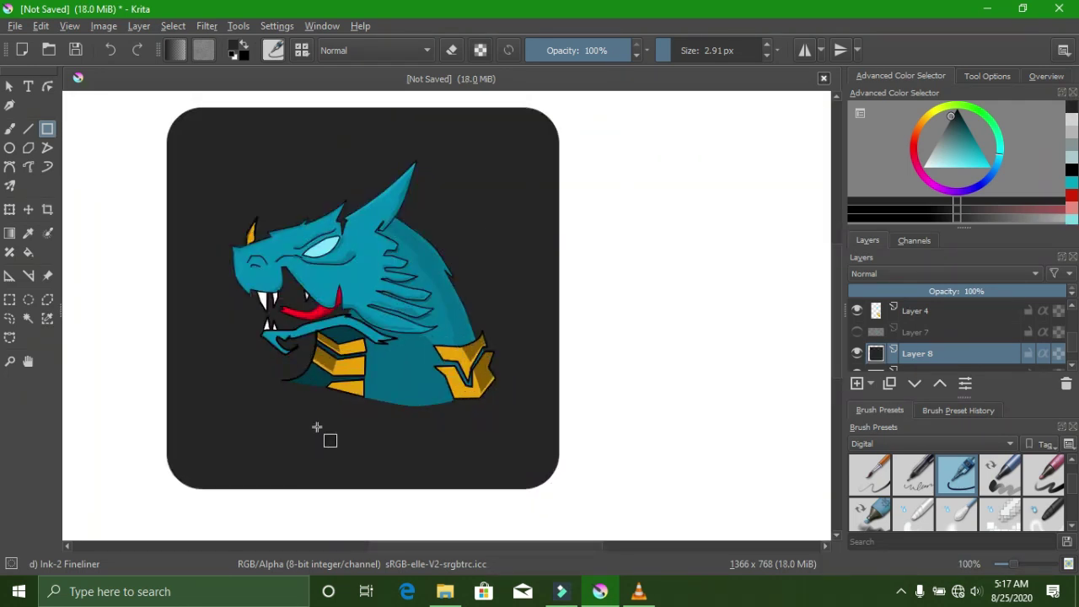
scroll(317, 428, "down", 1)
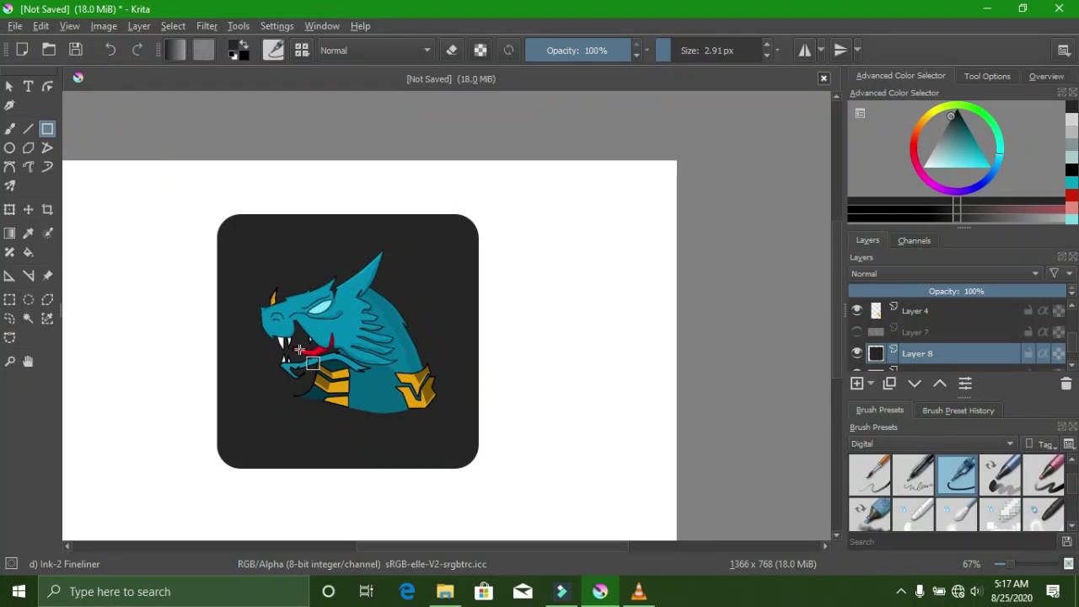
scroll(295, 274, "up", 1)
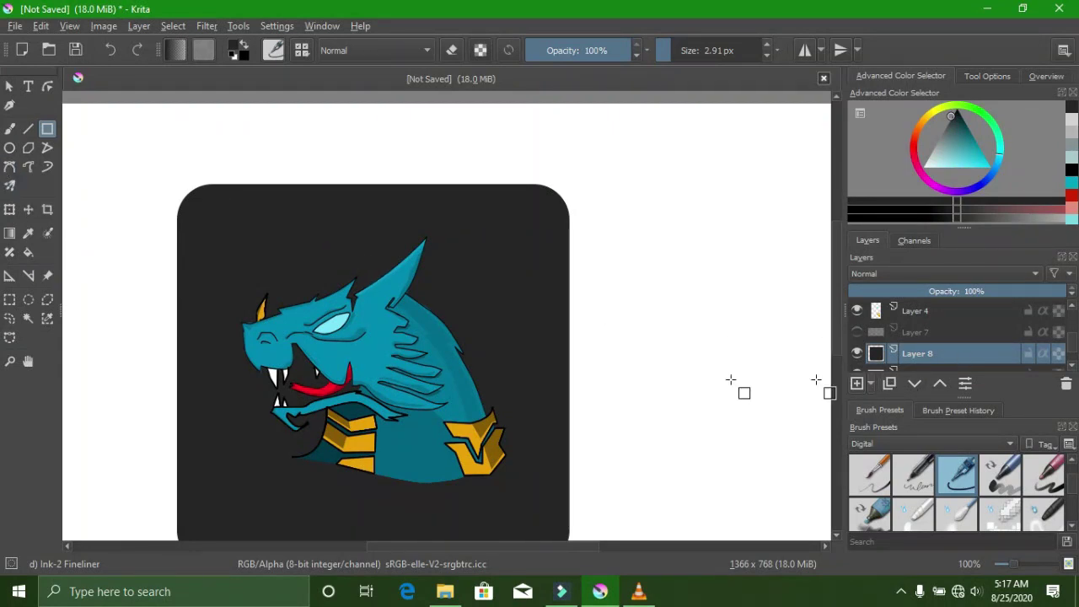
- Compare the dragon head on the dark rectangle with Layer 7's teal border shown and hidden
left_click(857, 332)
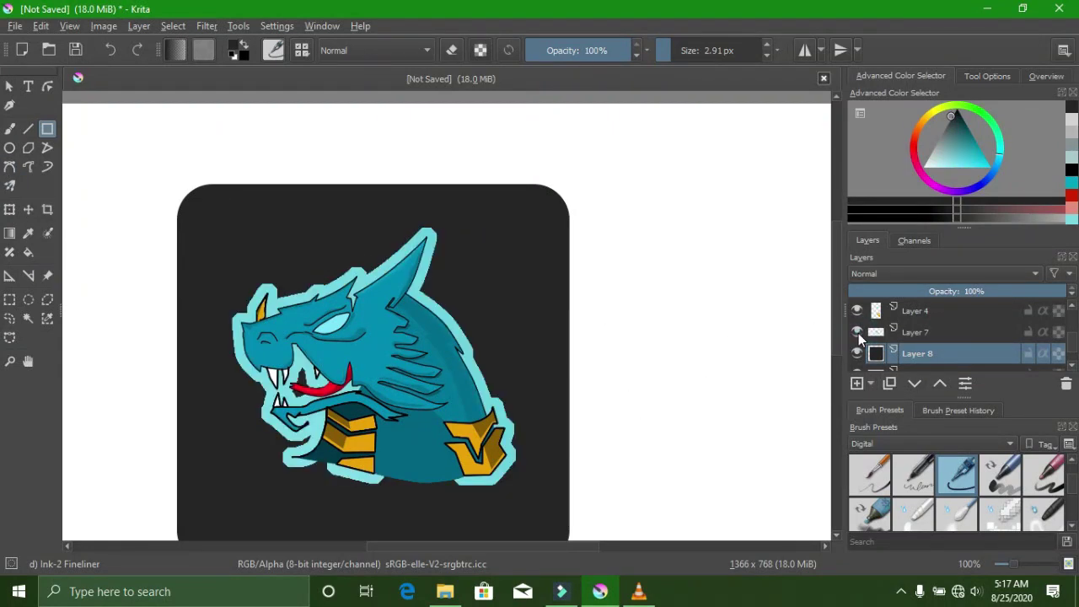
left_click(857, 333)
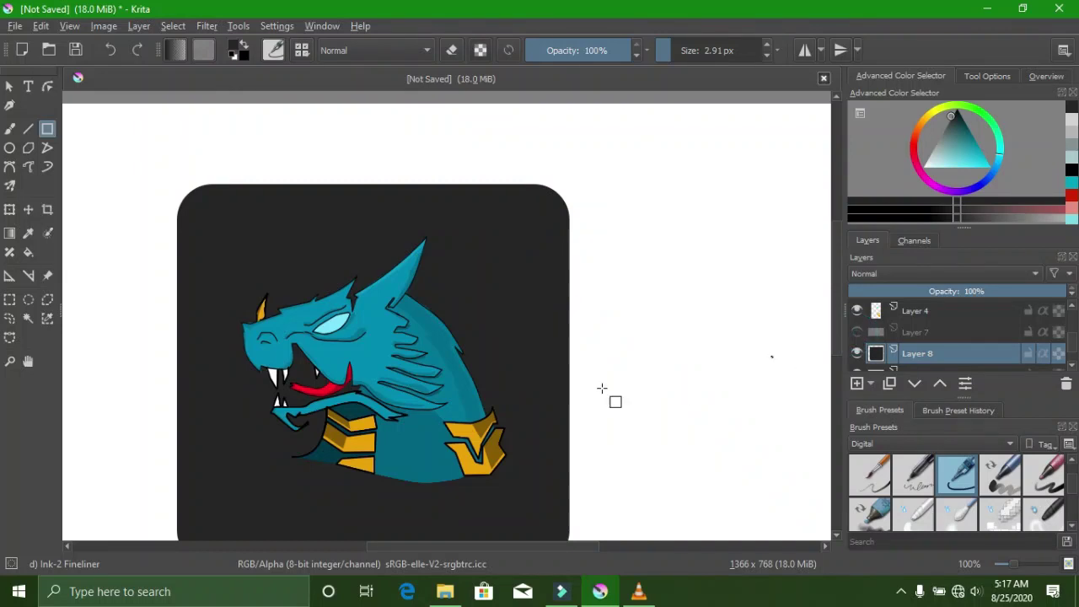
scroll(443, 392, "down", 2)
scroll(367, 413, "up", 2)
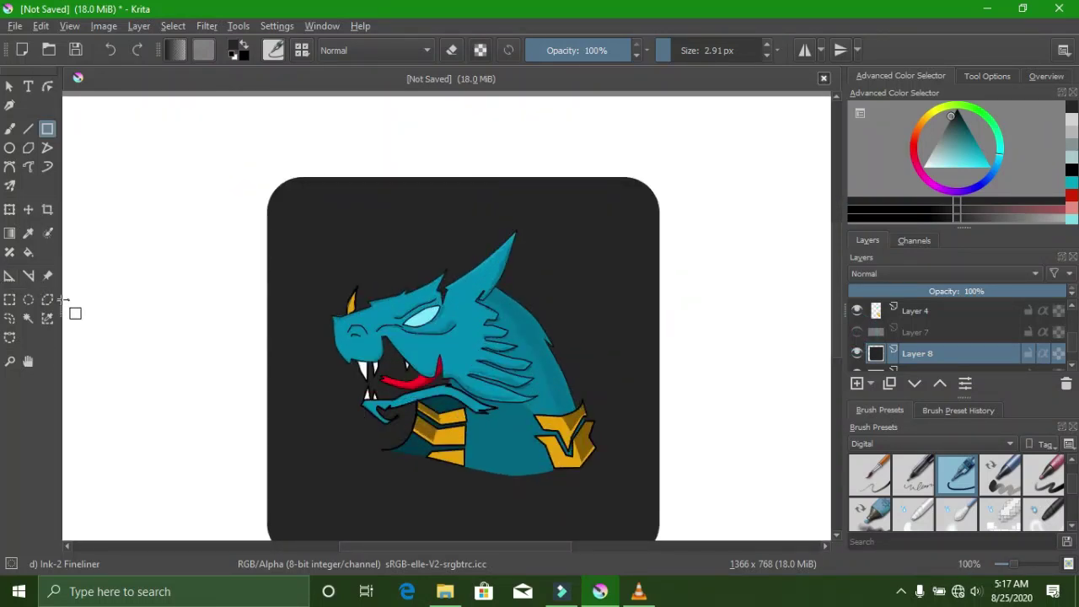
- Merge the color layer down into Layer 4, then compare the head with and without Layer 7's border
left_click(29, 128)
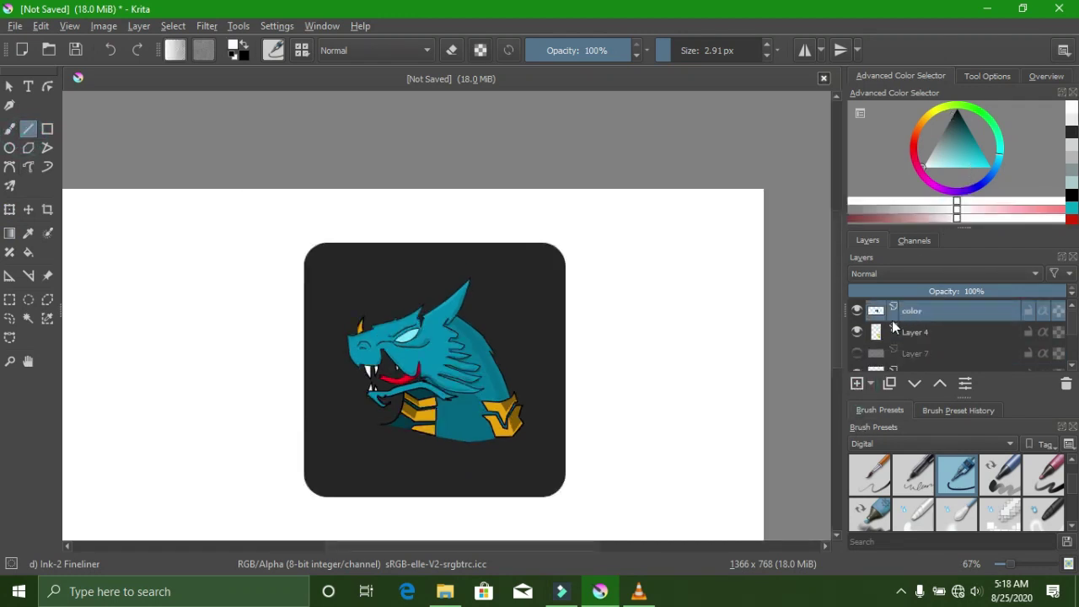
key("ctrl+e")
left_click(856, 332)
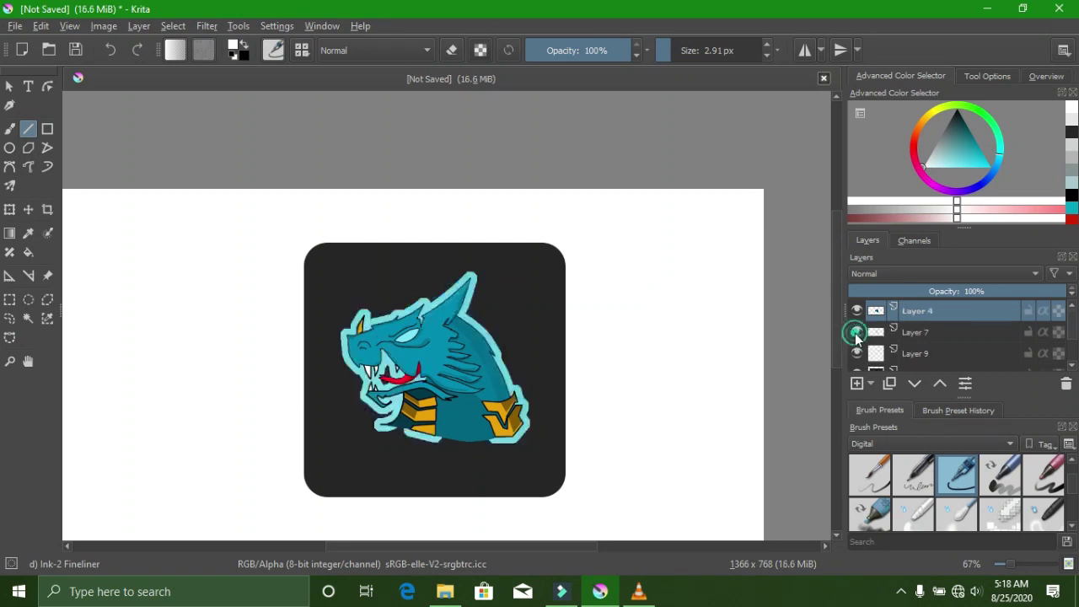
left_click(855, 332)
left_click(856, 333)
left_click(855, 333)
- Select Layer 1 and hide Layer 8, Layer 9 and Layer 4 so only the white background shows
scroll(862, 339, "down", 2)
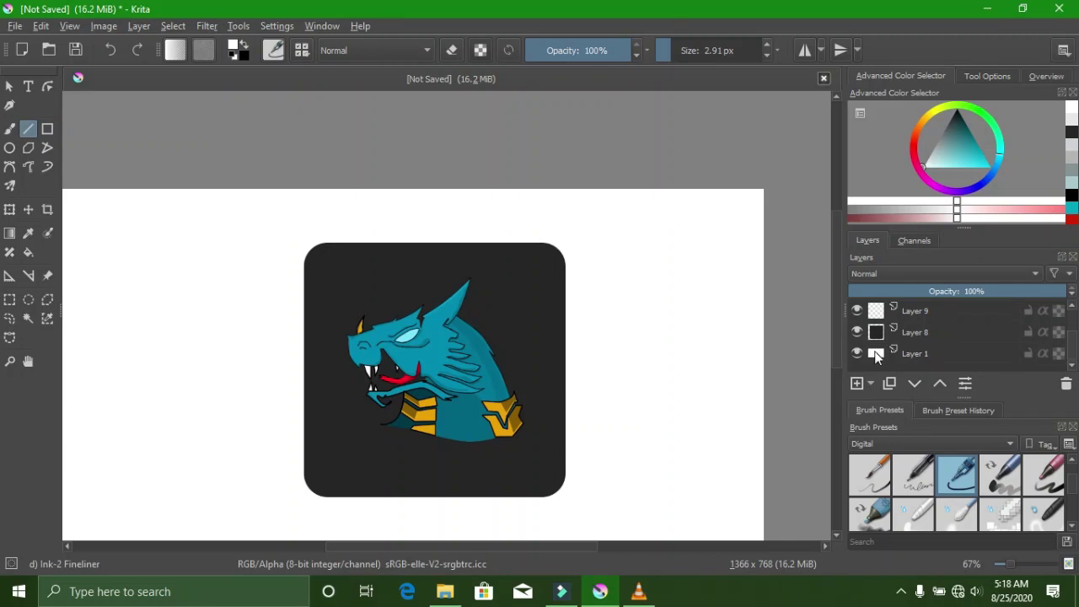
left_click(901, 354)
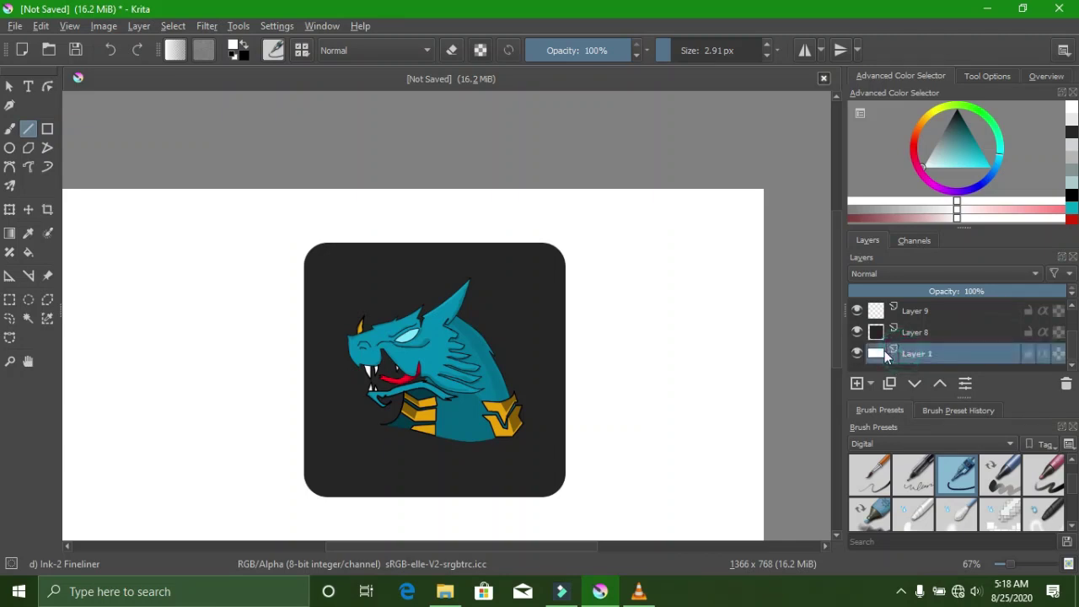
left_click(855, 333)
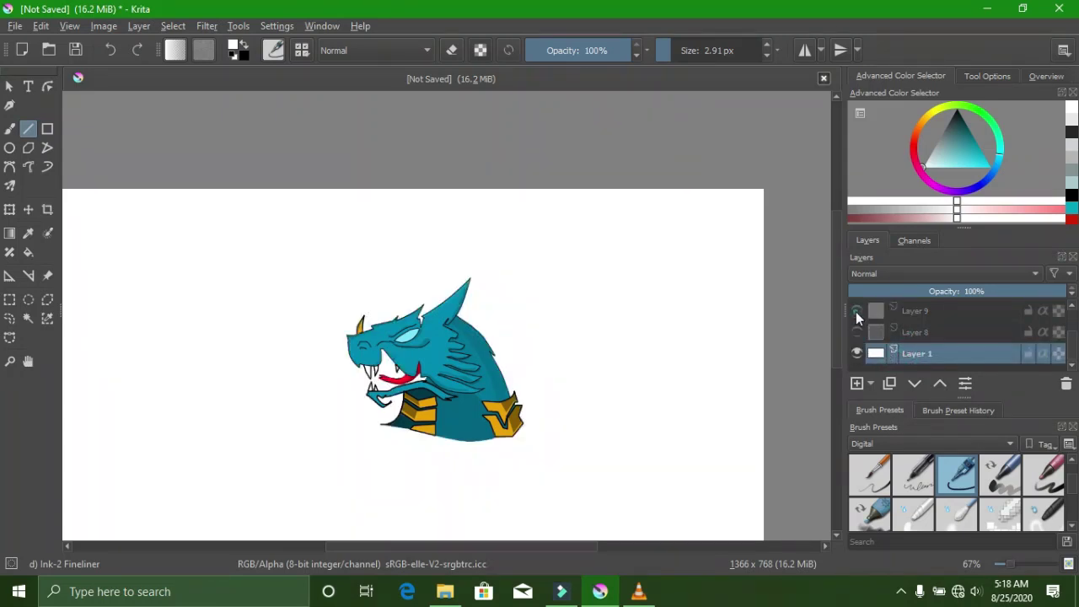
left_click(856, 310)
scroll(856, 312, "up", 2)
left_click(856, 311)
scroll(869, 335, "down", 2)
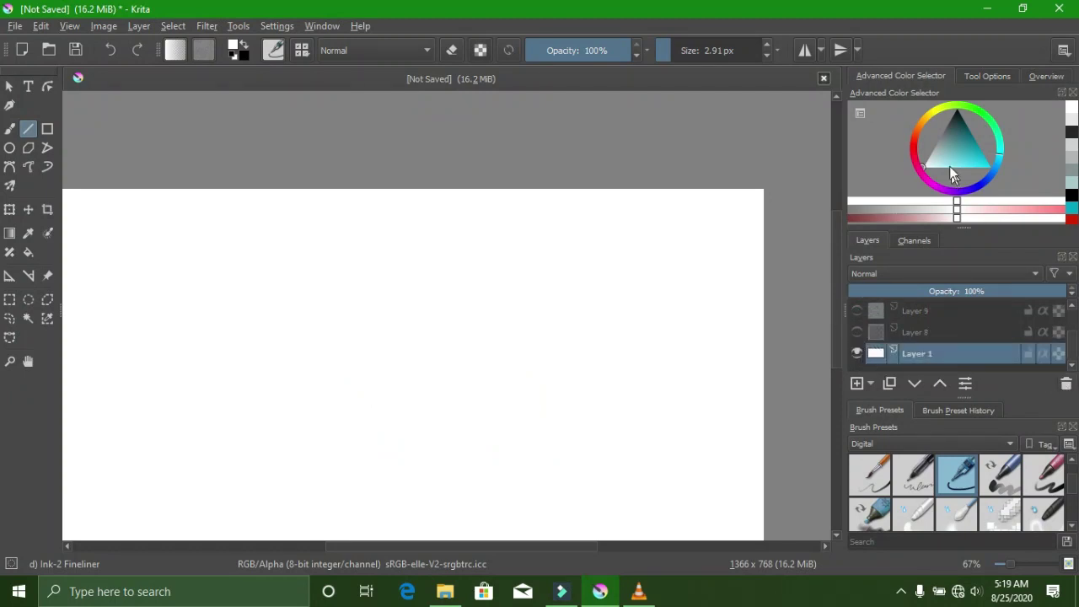
- Fill the white background on Layer 1 with a dark grey slightly lighter than the rounded rectangle
left_click_drag(950, 145, 949, 119)
left_click(28, 251)
left_click(348, 360)
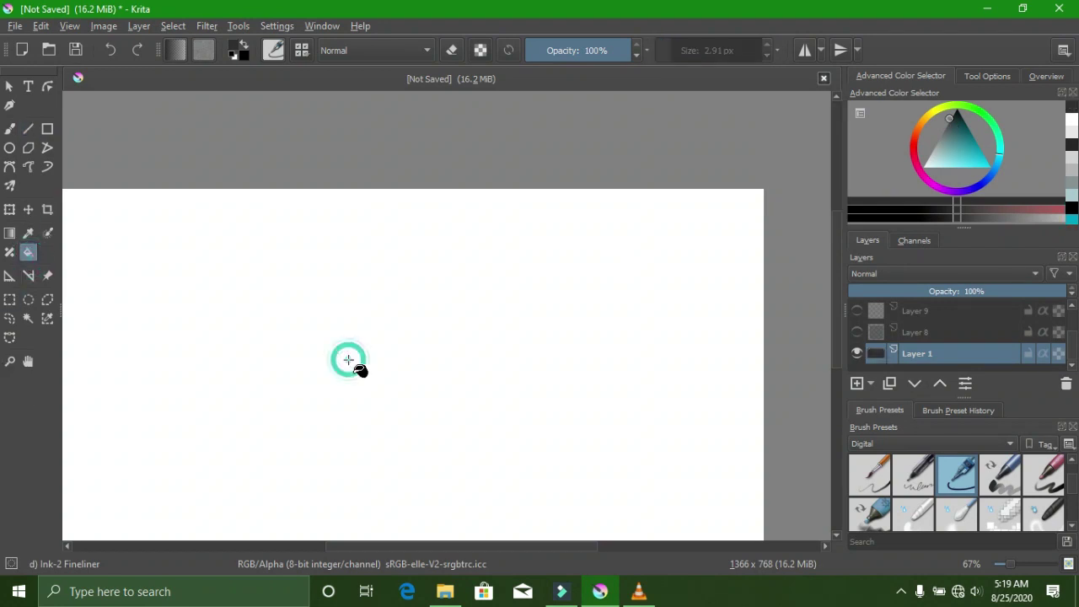
- Show Layer 8 and Layer 4 and examine the dragon head and rounded rectangle against the dark grey background
left_click(859, 332)
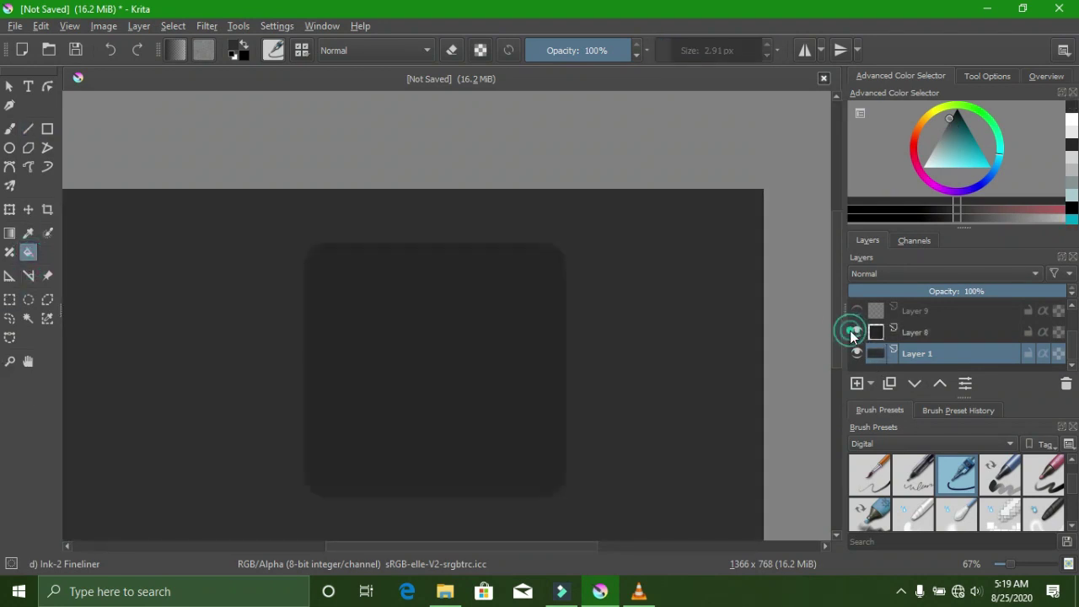
scroll(861, 329, "up", 2)
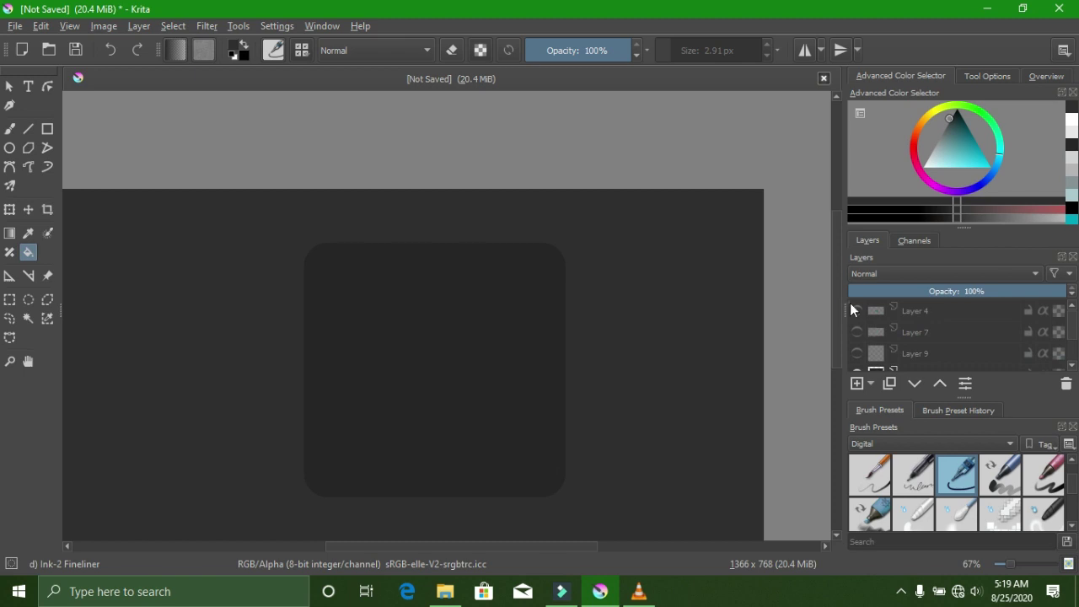
left_click(856, 310)
scroll(407, 445, "down", 2)
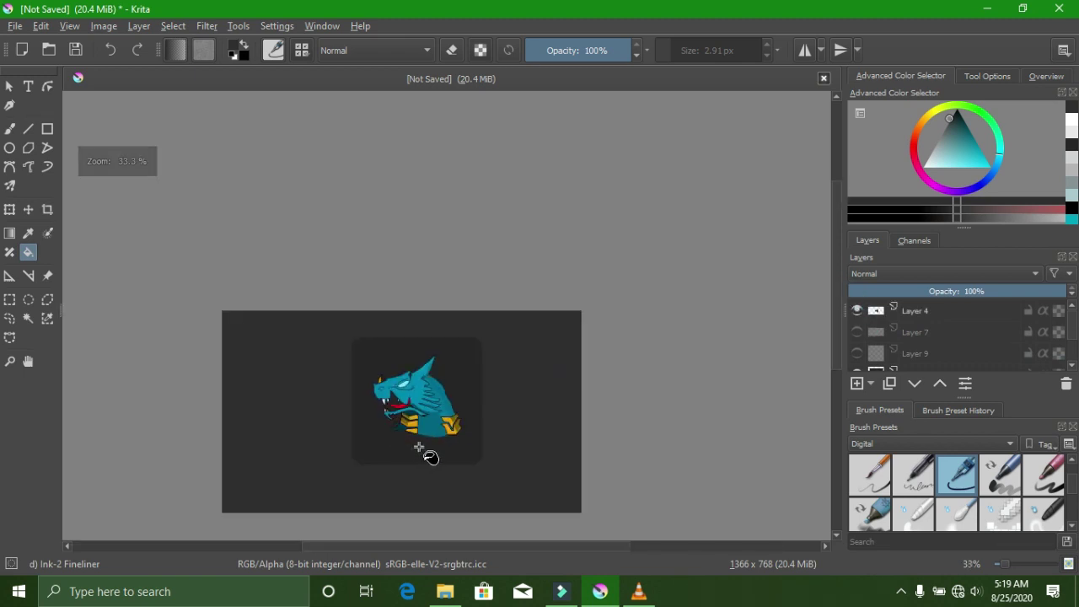
scroll(429, 453, "up", 2)
scroll(428, 452, "down", 1)
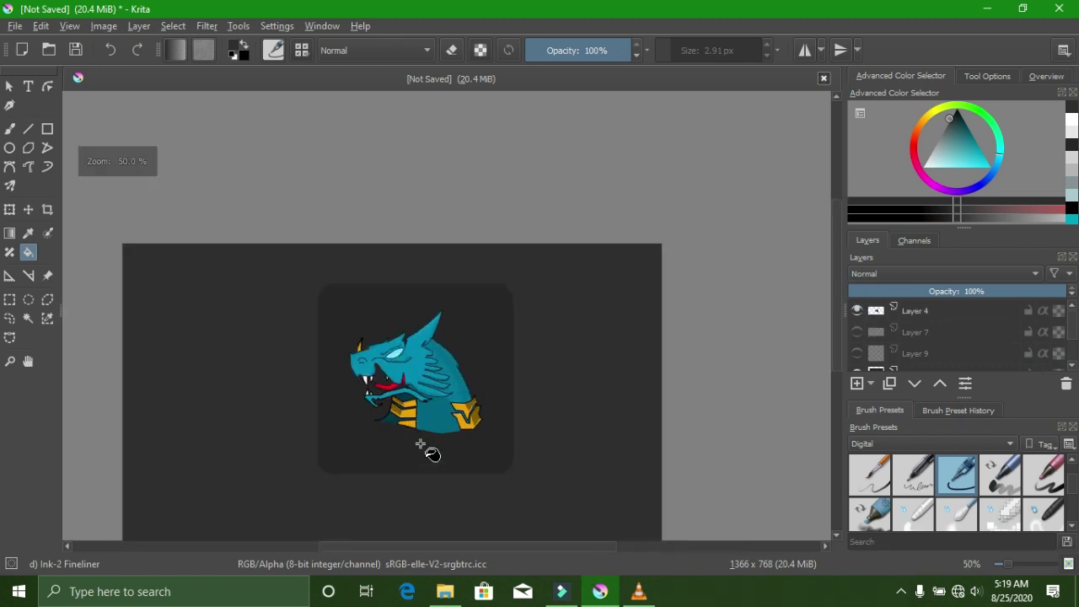
scroll(428, 453, "up", 1)
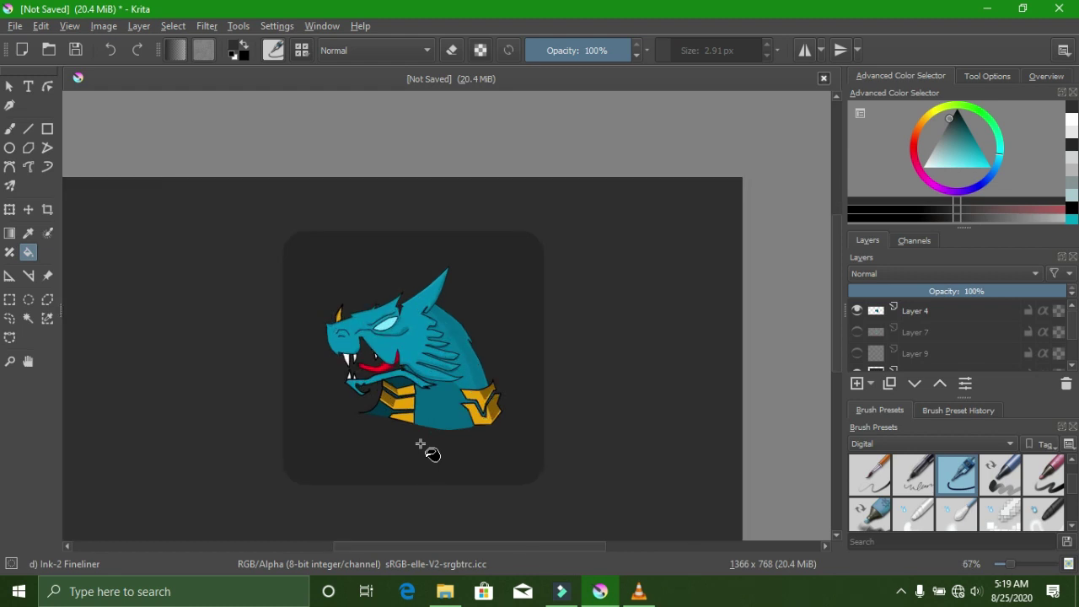
scroll(428, 453, "down", 1)
scroll(895, 358, "down", 3)
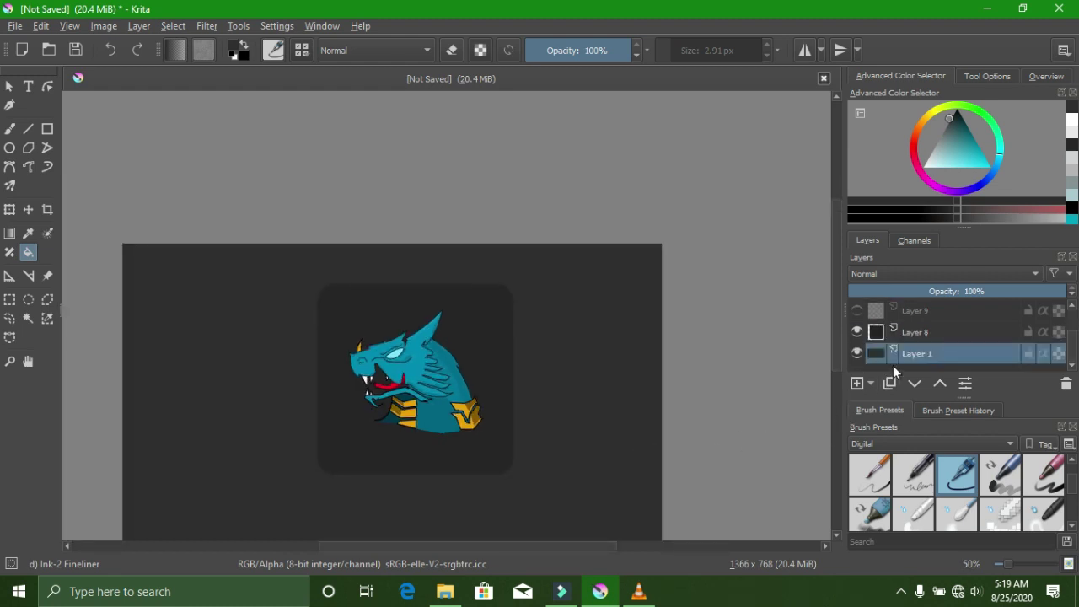
- Hide the rounded rectangle on Layer 8 and the dragon head on Layer 4
left_click(858, 332)
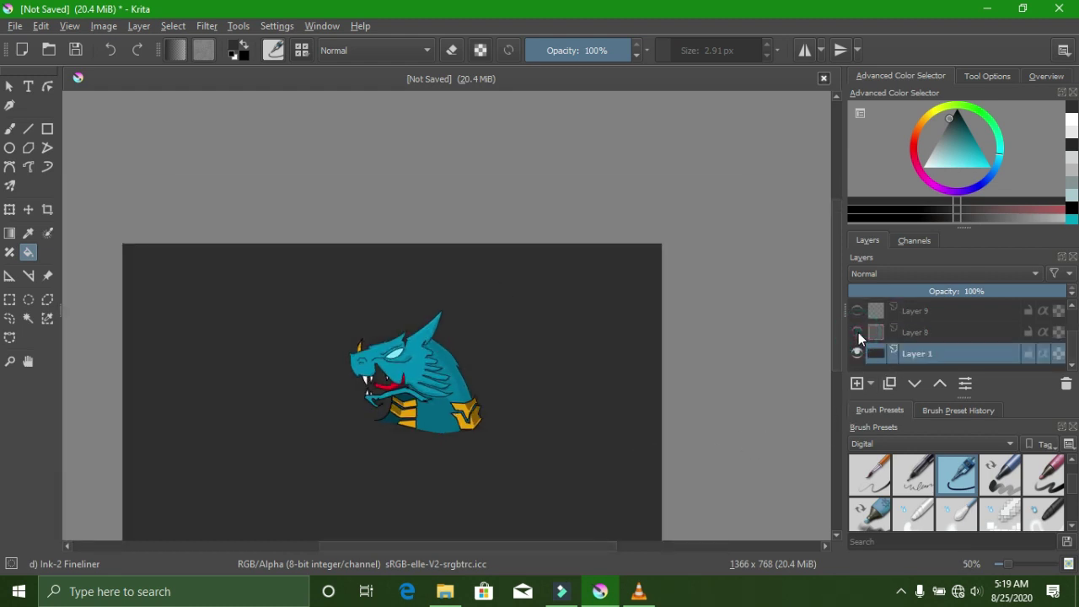
scroll(858, 332, "up", 2)
left_click(858, 309)
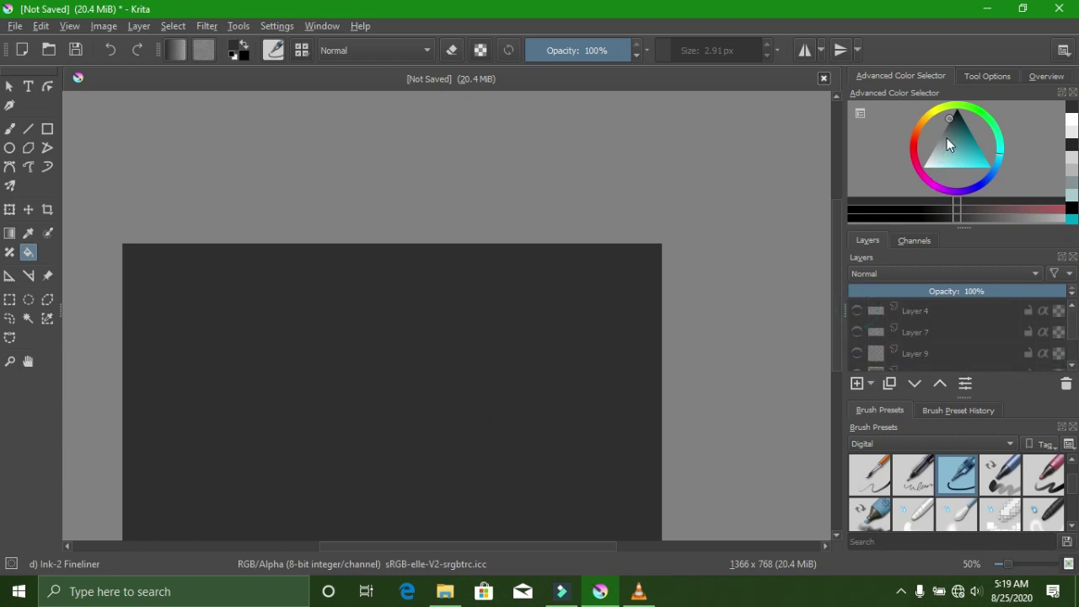
- Refill the background on Layer 1 with a lighter, medium-dark grey, then show Layer 4 and Layer 7
left_click(946, 128)
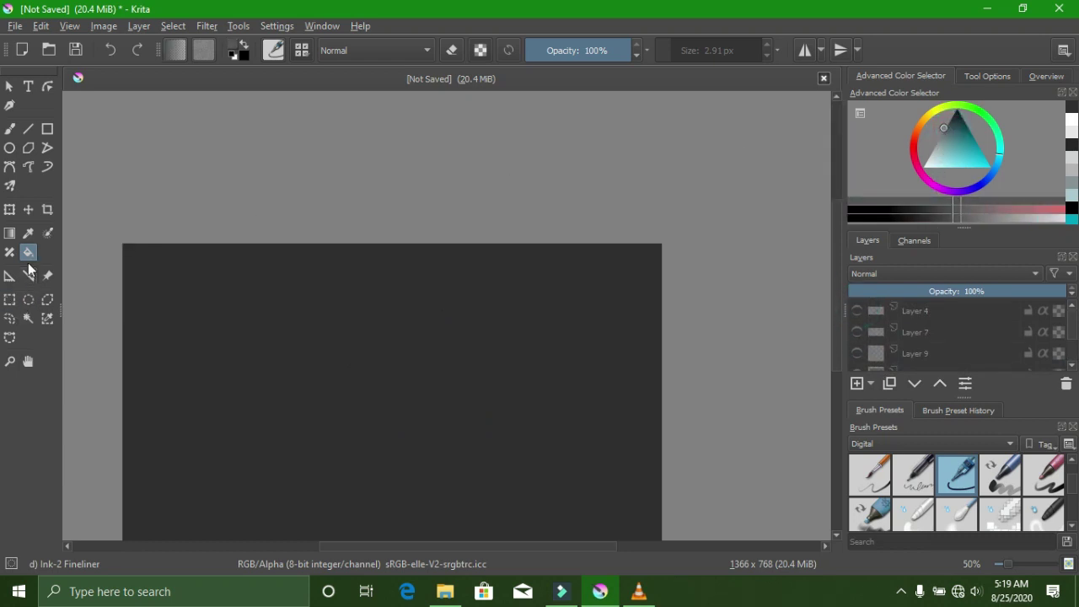
left_click(301, 379)
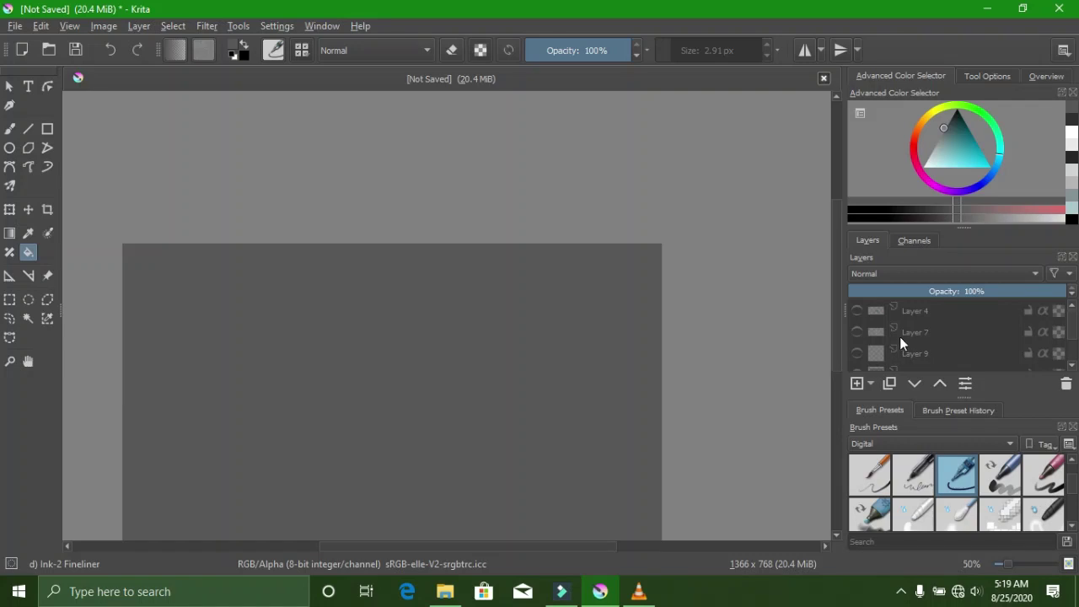
left_click(857, 312)
left_click(857, 332)
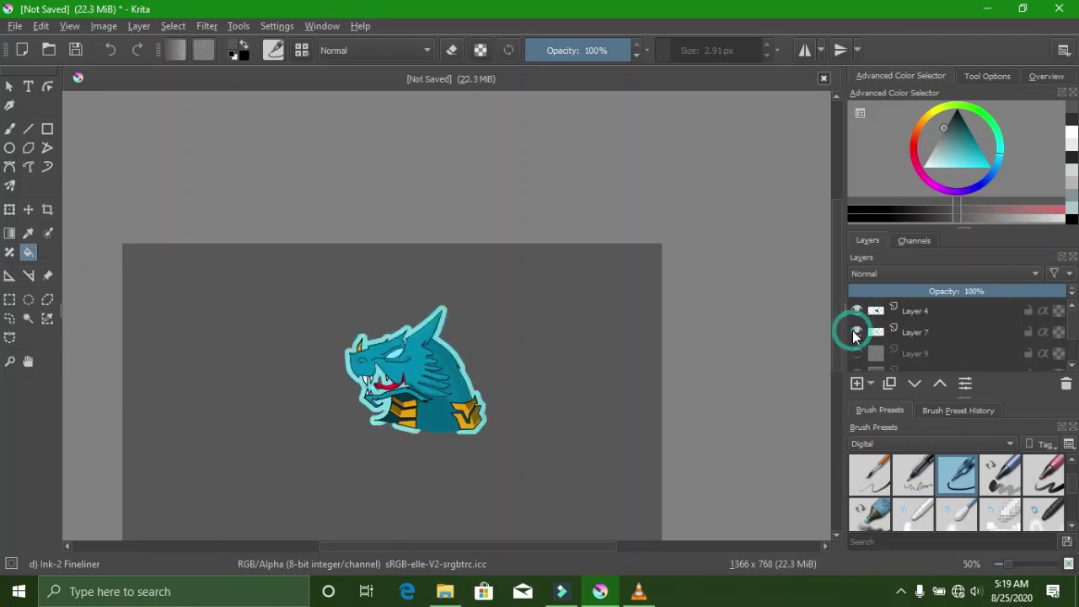
- Hide the light teal border on Layer 7 and show the rounded rectangle on Layer 8 behind the dragon head
left_click(856, 332)
scroll(856, 367, "down", 2)
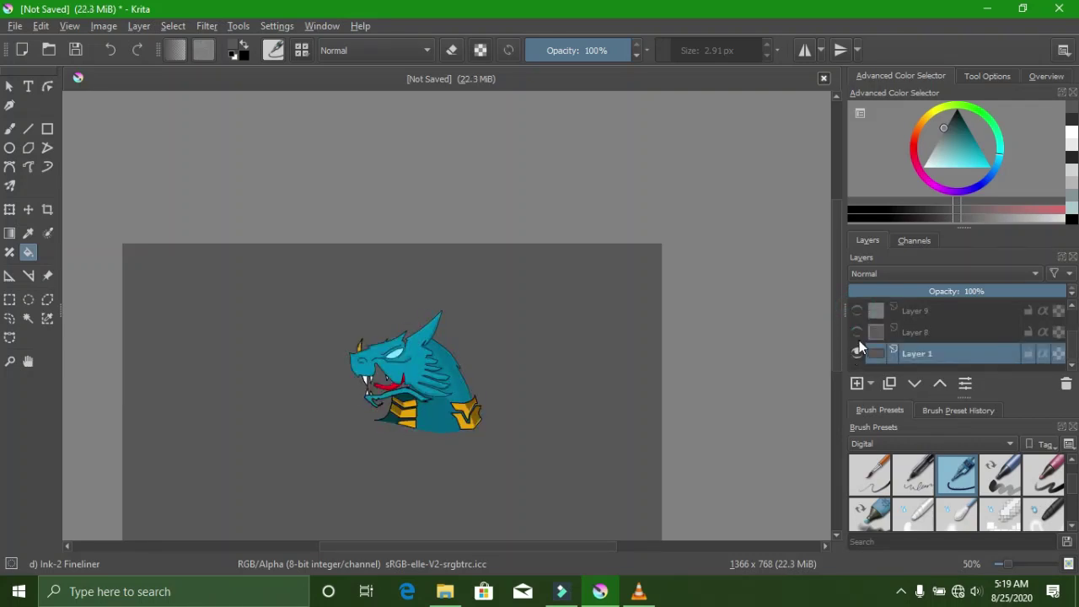
left_click(857, 332)
scroll(425, 448, "up", 1)
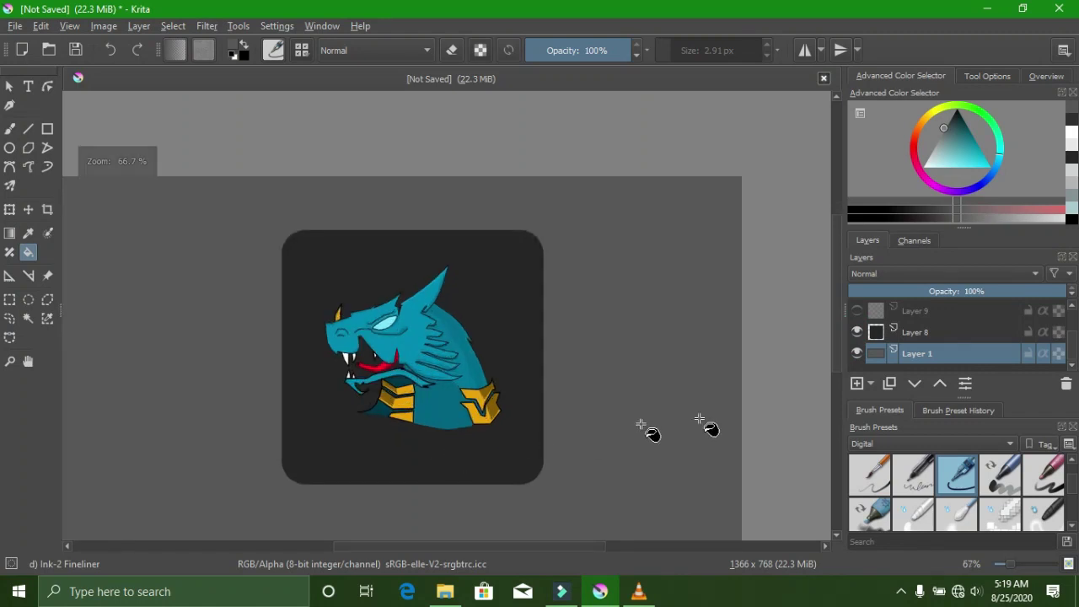
scroll(839, 345, "down", 2)
scroll(922, 336, "up", 2)
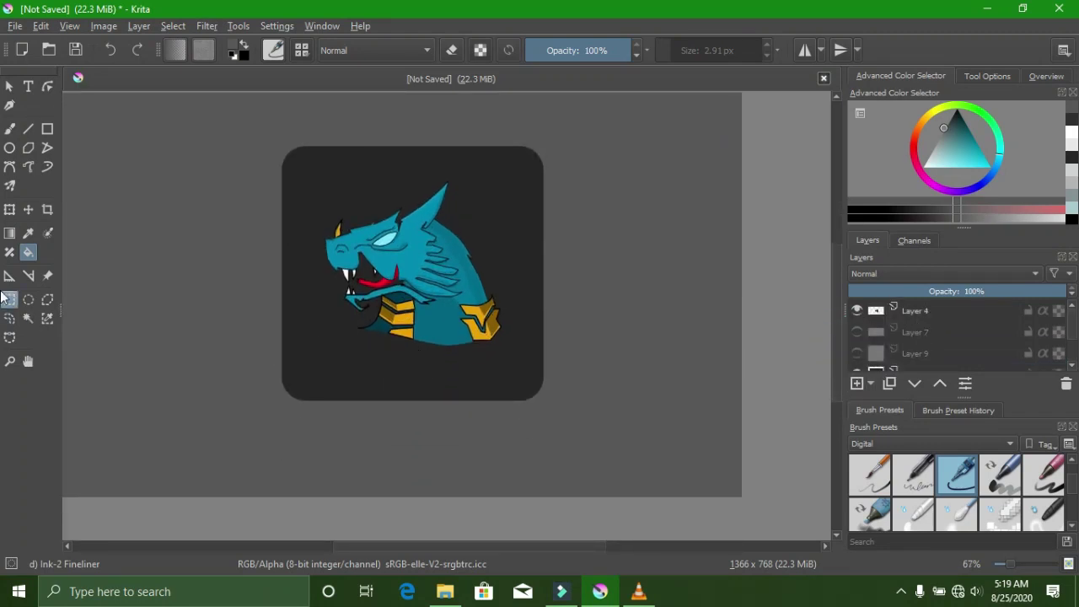
- Move the dragon head on Layer 4 slightly left to centre it horizontally within the rounded rectangle
left_click(28, 211)
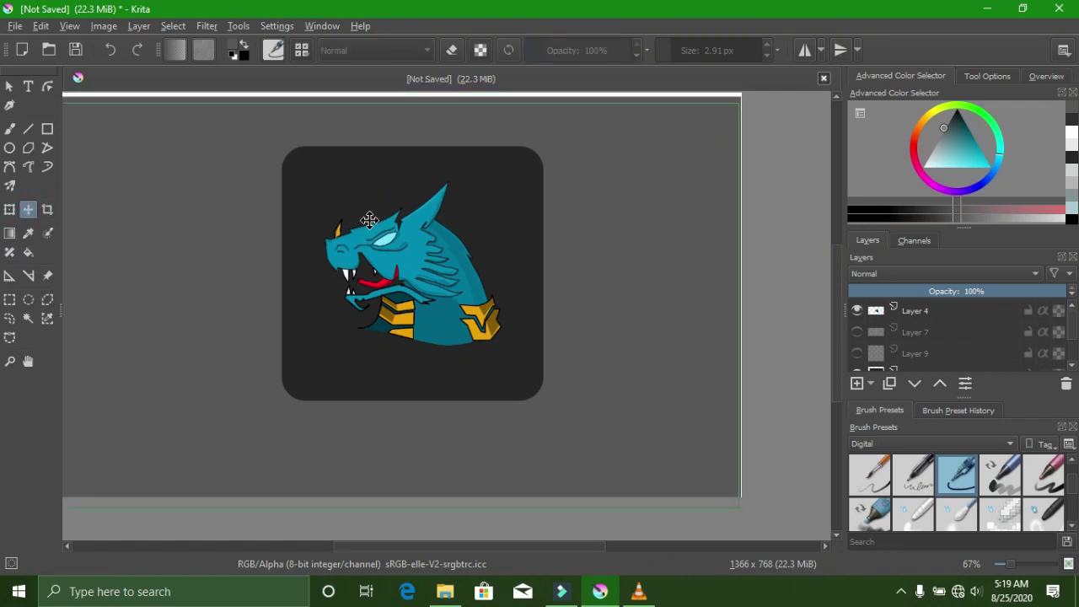
left_click(371, 287)
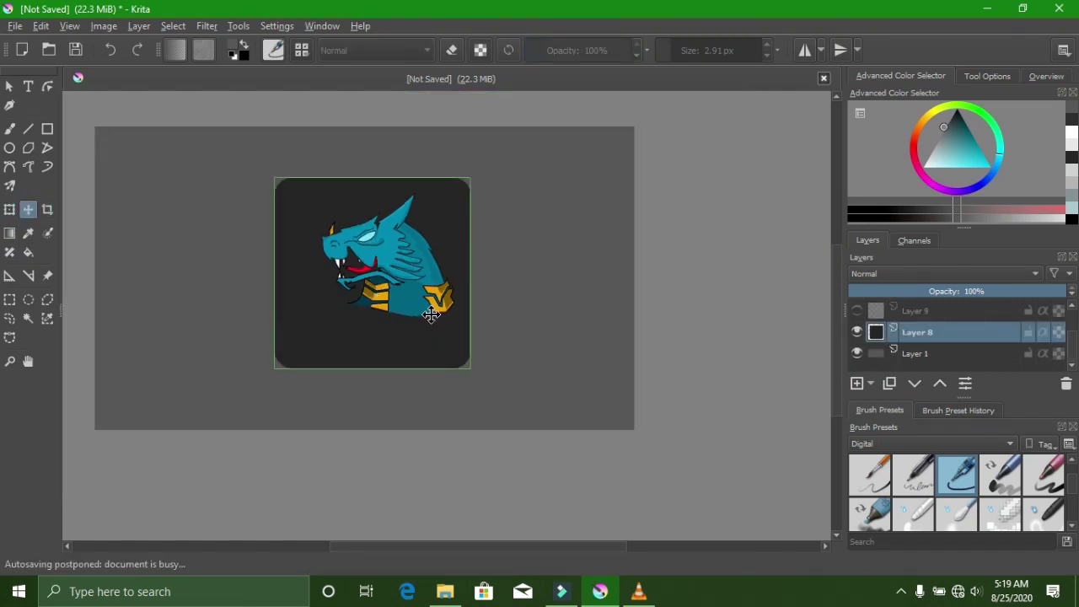
scroll(880, 338, "up", 2)
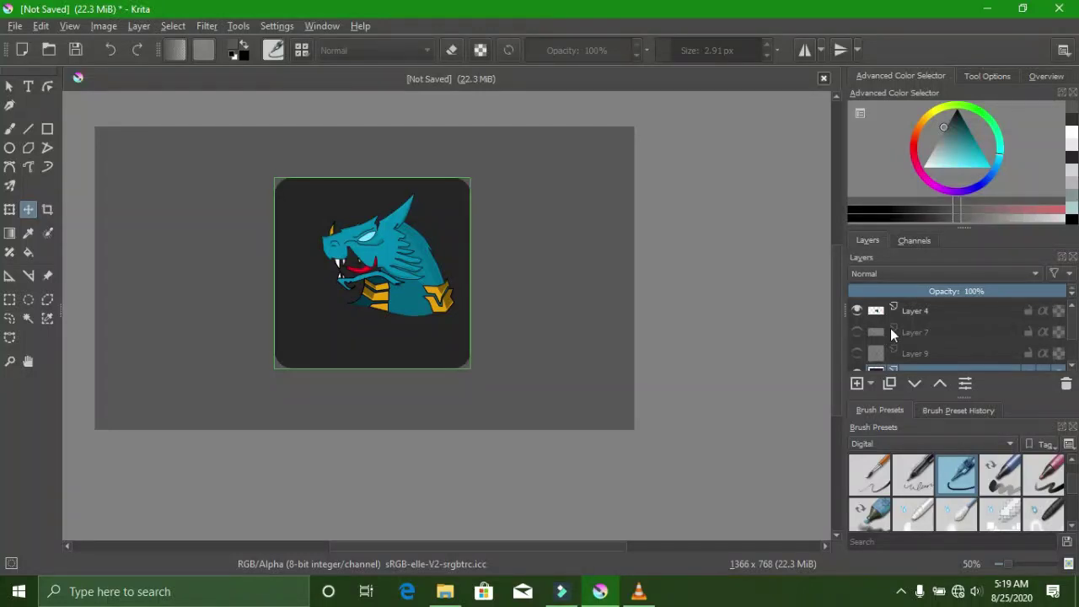
left_click(890, 328)
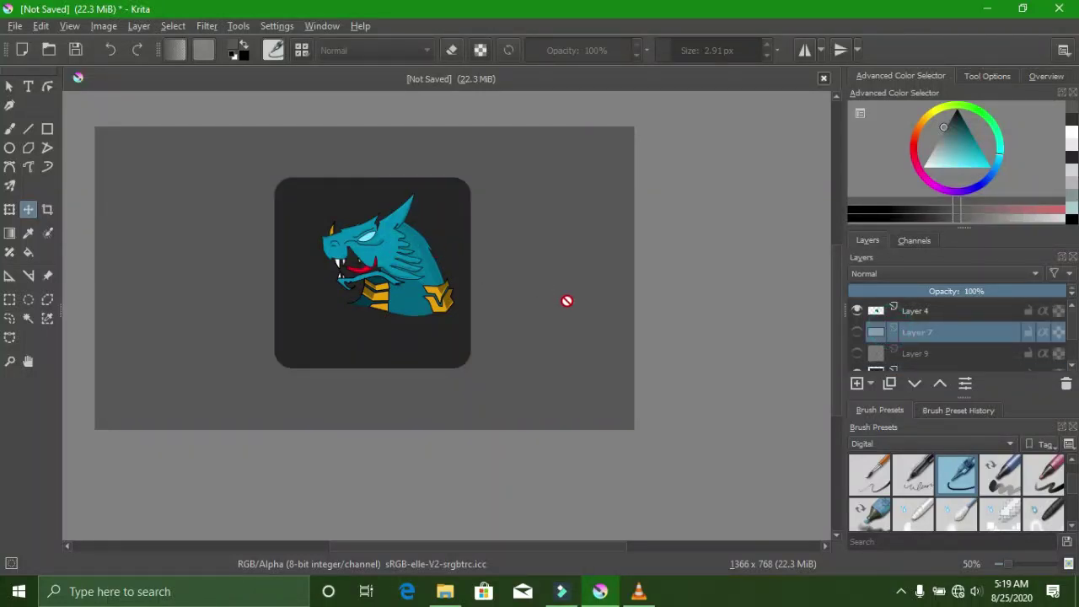
scroll(388, 295, "up", 4)
scroll(629, 354, "down", 3)
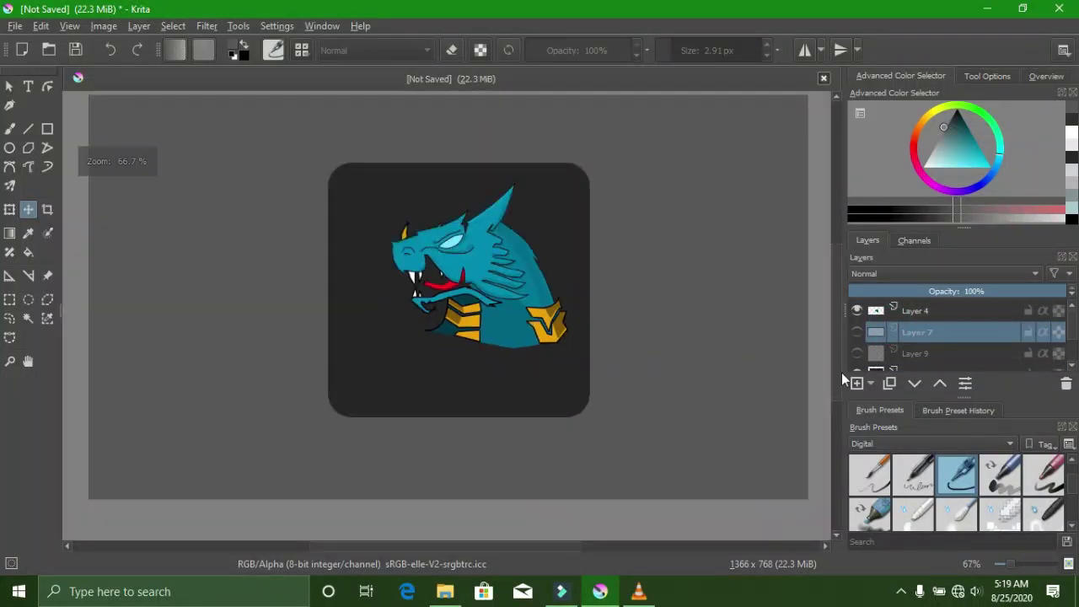
left_click(934, 309)
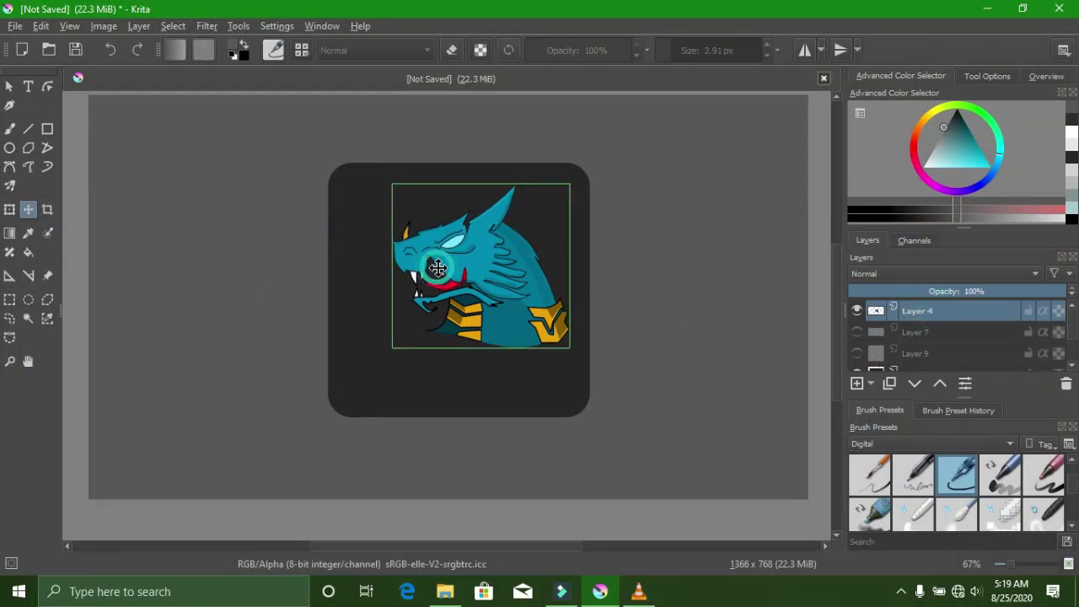
left_click_drag(438, 268, 422, 272)
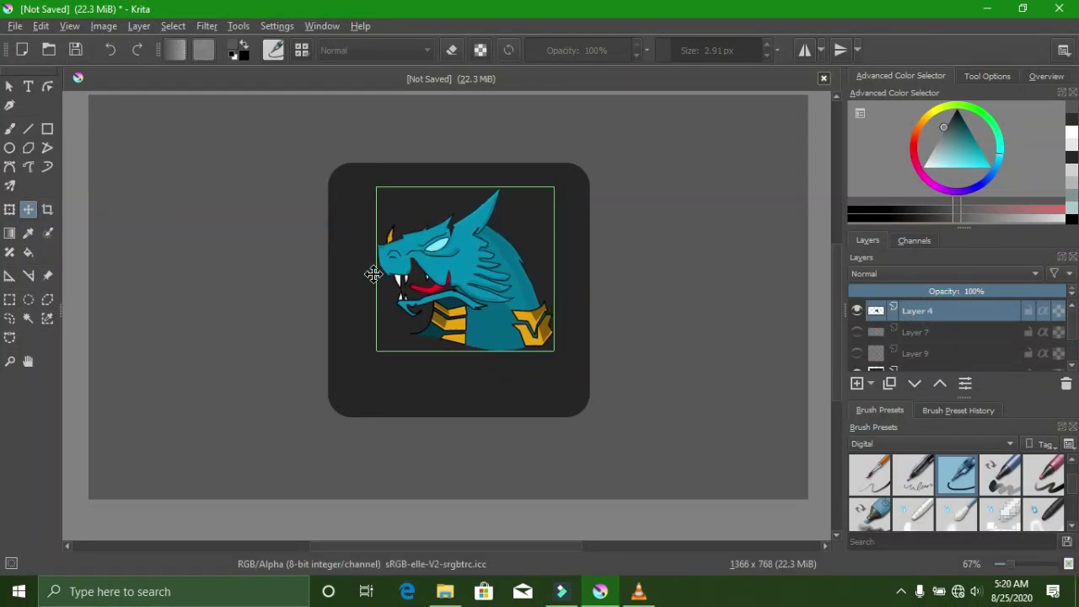
- Try to draw an unfilled near-black ellipse of about 359 by 309 px around the dragon head on Layer 4
left_click(9, 148)
left_click_drag(950, 129, 952, 114)
mouse_move(362, 190)
left_mouse_down()
mouse_move(385, 205)
mouse_move(472, 329)
mouse_move(552, 354)
left_mouse_up()
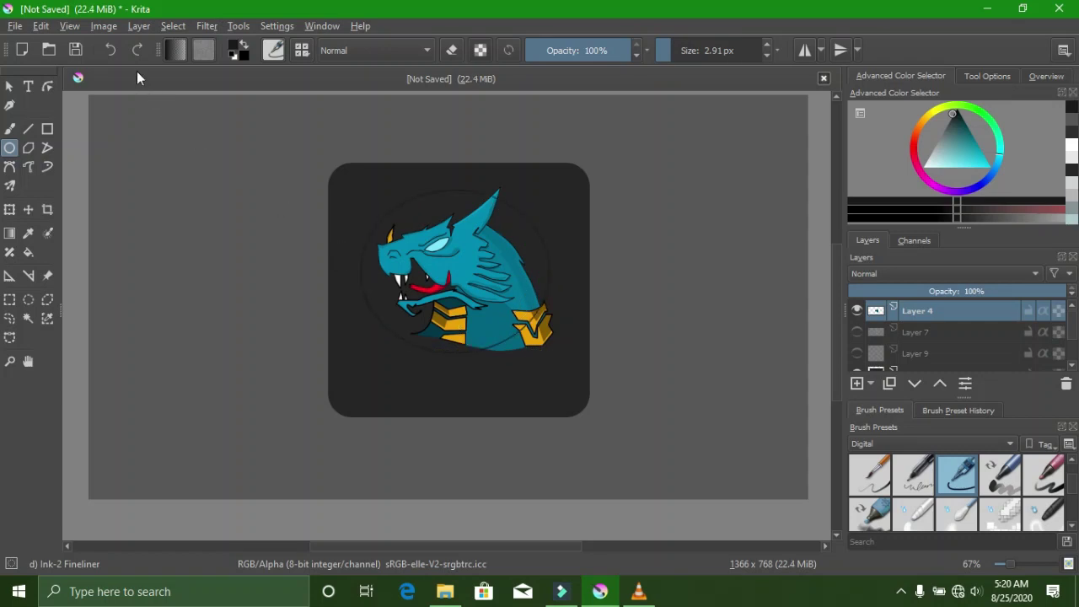
left_click(110, 49)
- Add a new layer directly below Layer 4 and set the Ellipse tool to fill with a very dark teal foreground colour
left_click_drag(916, 311, 933, 335)
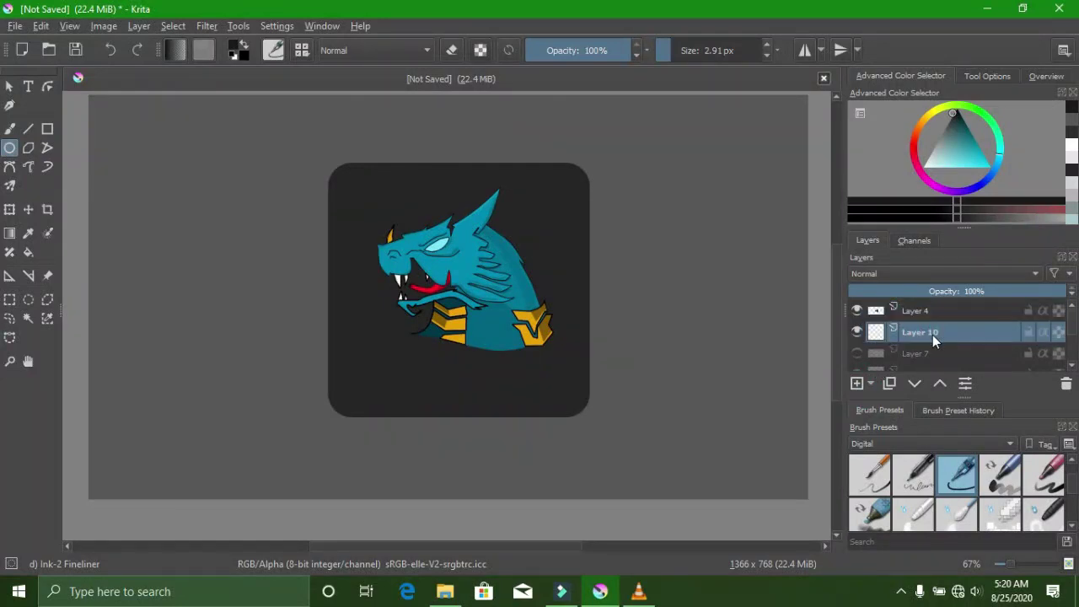
left_click(955, 119)
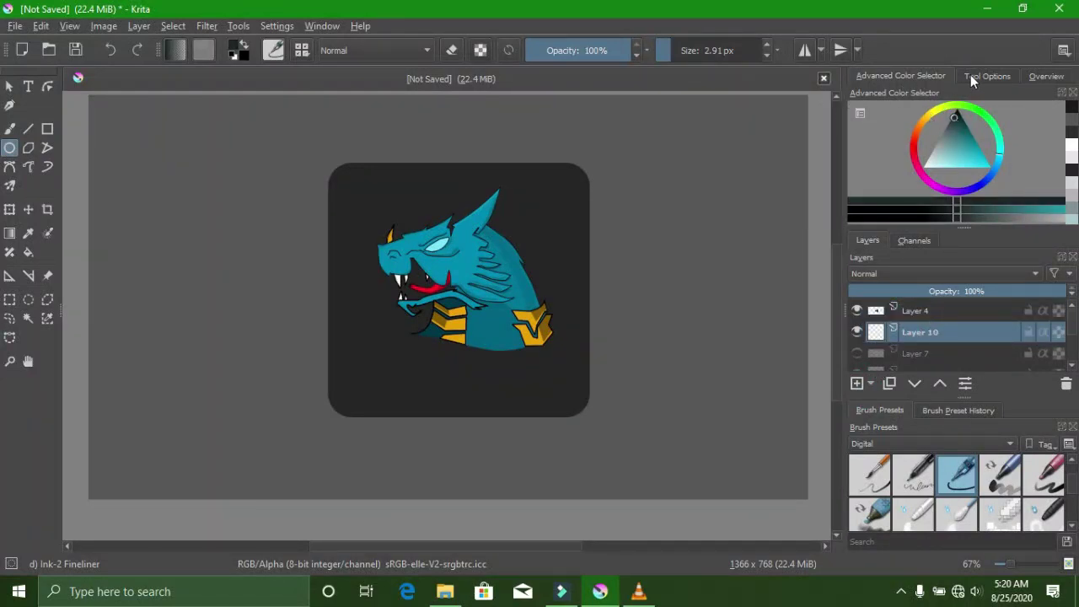
left_click(976, 77)
left_click(952, 121)
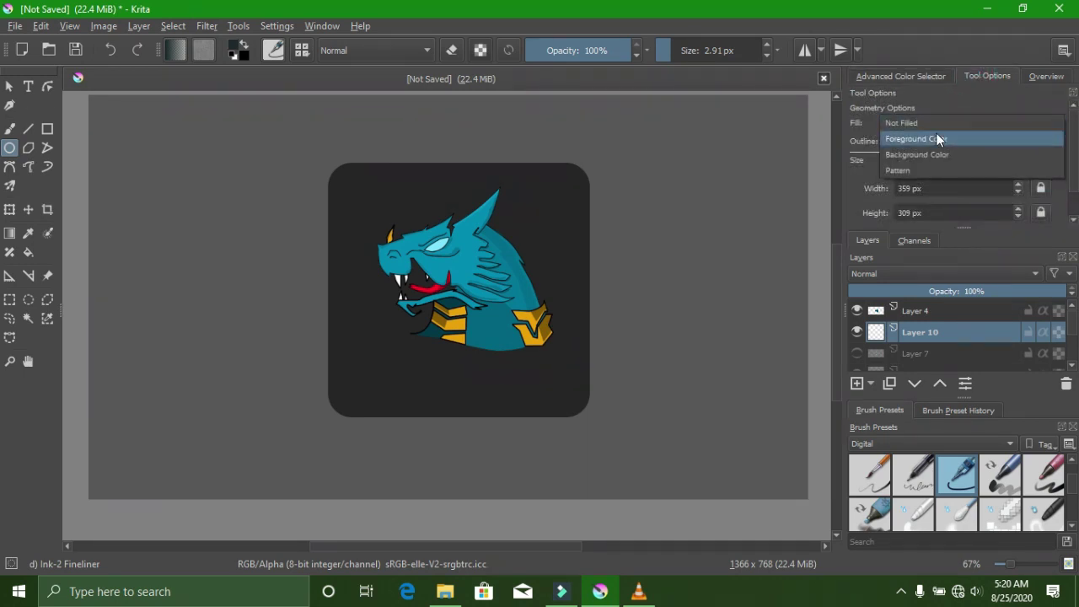
left_click(936, 138)
- Try filled dark teal ellipses of about 357 by 308 px and 332 by 322 px behind the dragon head
left_click_drag(368, 193, 557, 359)
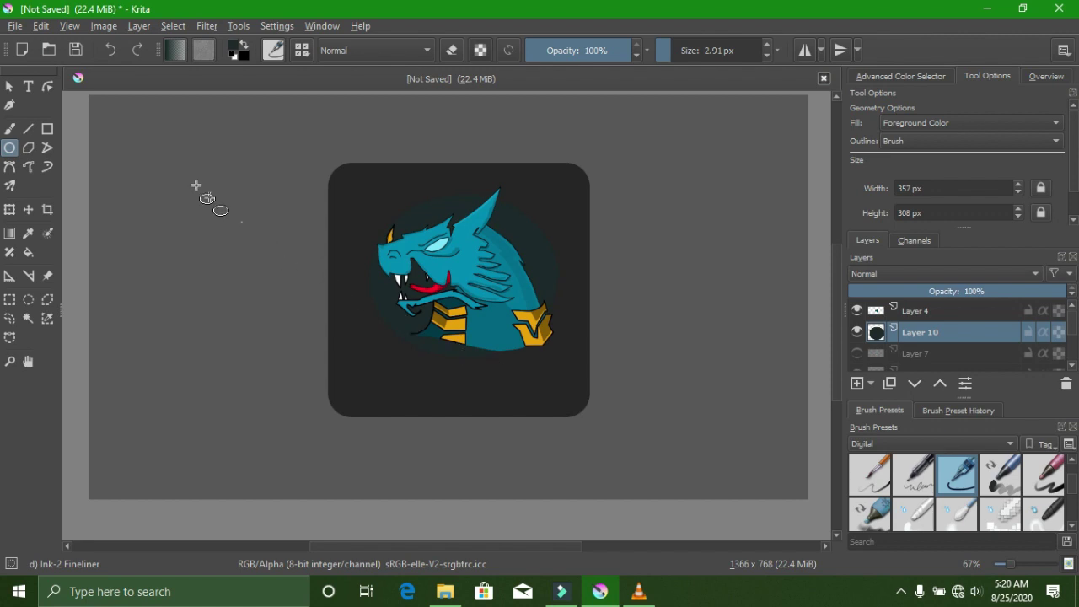
left_click(113, 53)
scroll(375, 320, "up", 1)
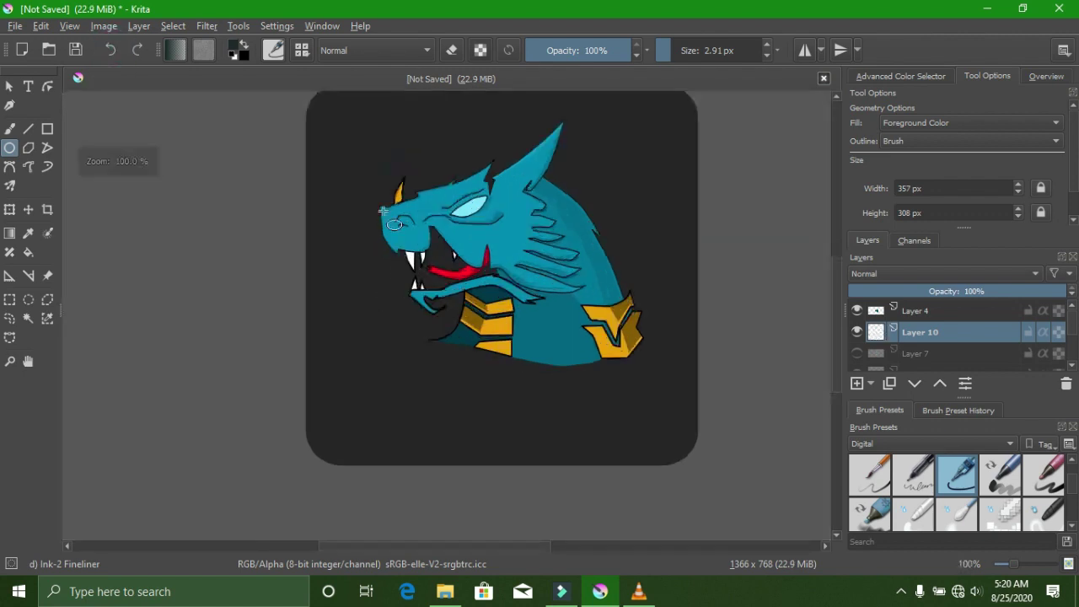
left_click_drag(368, 149, 627, 397)
scroll(566, 355, "down", 2)
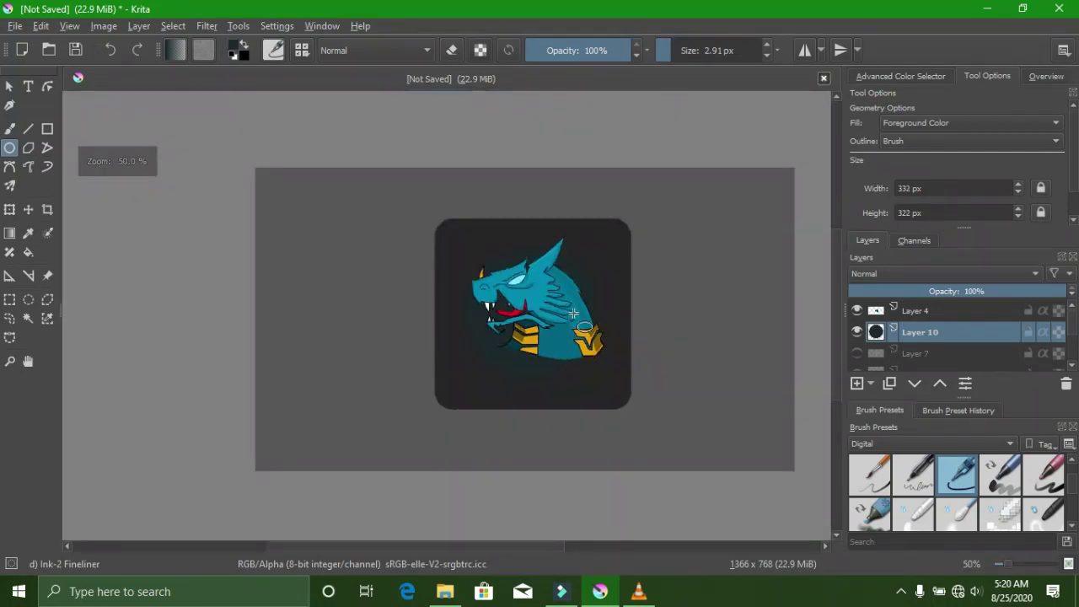
scroll(582, 310, "up", 1)
scroll(489, 352, "down", 1)
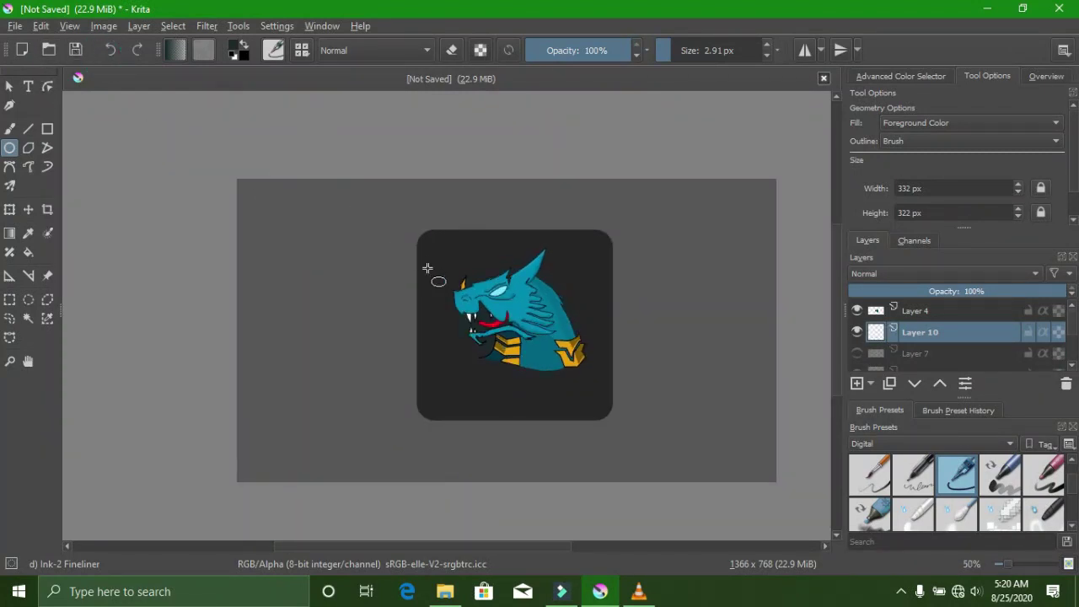
- Draw a filled dark teal circle of about 448 by 428 px behind the dragon head and move it inside the rounded rectangle
left_click_drag(441, 251, 620, 423)
scroll(624, 313, "up", 1)
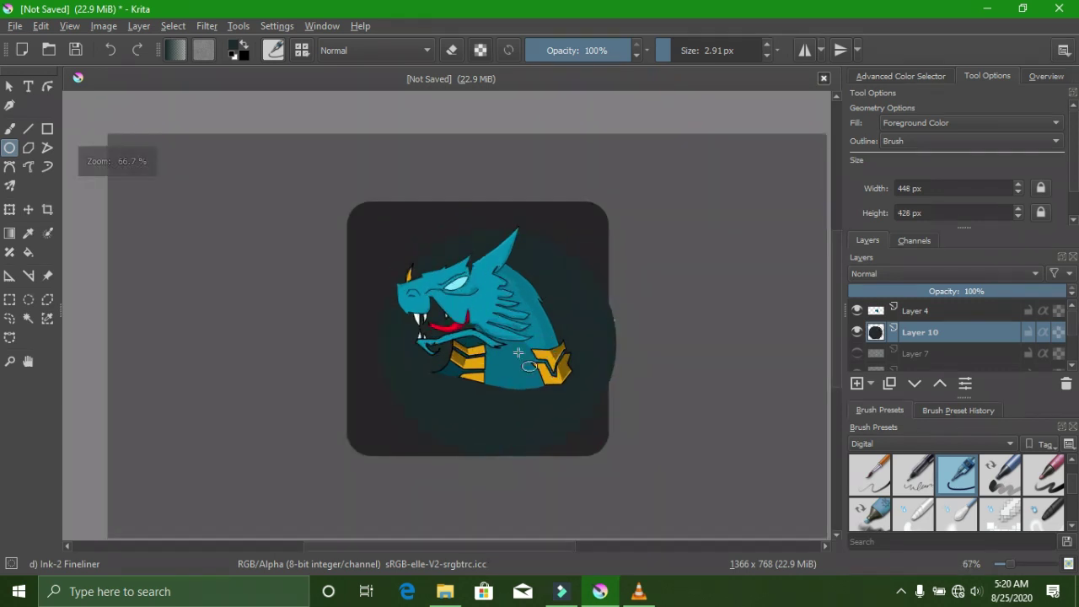
left_click(28, 209)
left_click_drag(464, 414, 458, 390)
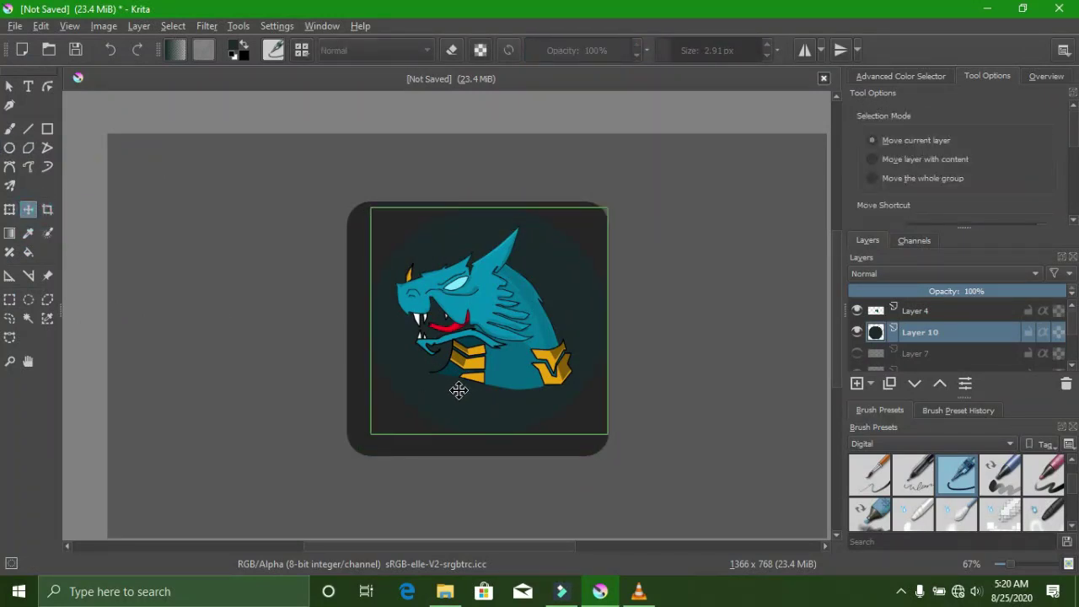
scroll(431, 383, "down", 2)
scroll(493, 384, "up", 1)
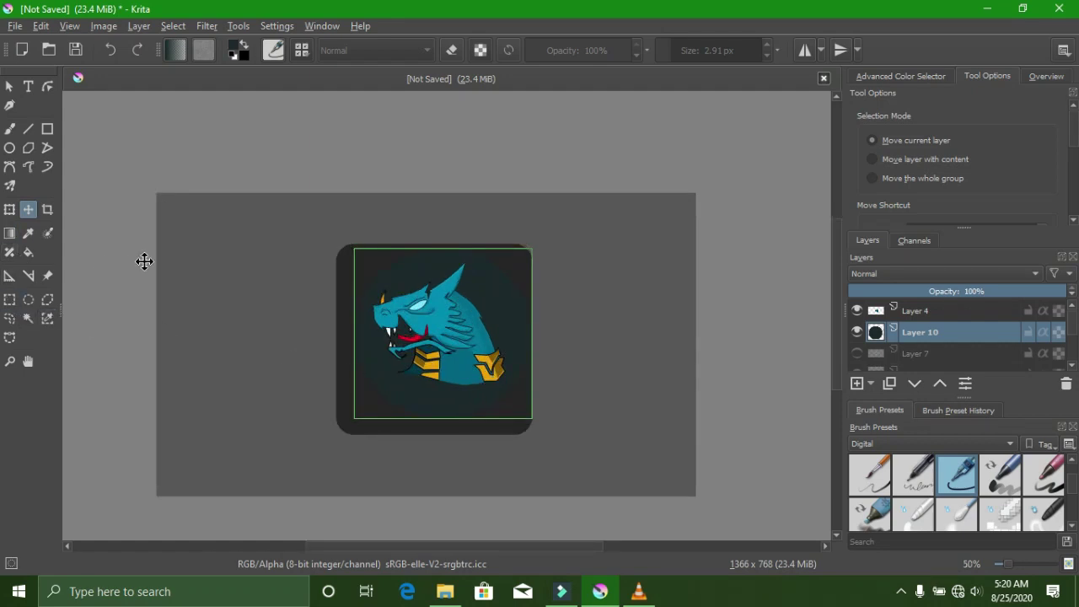
left_click(9, 299)
right_click(256, 237)
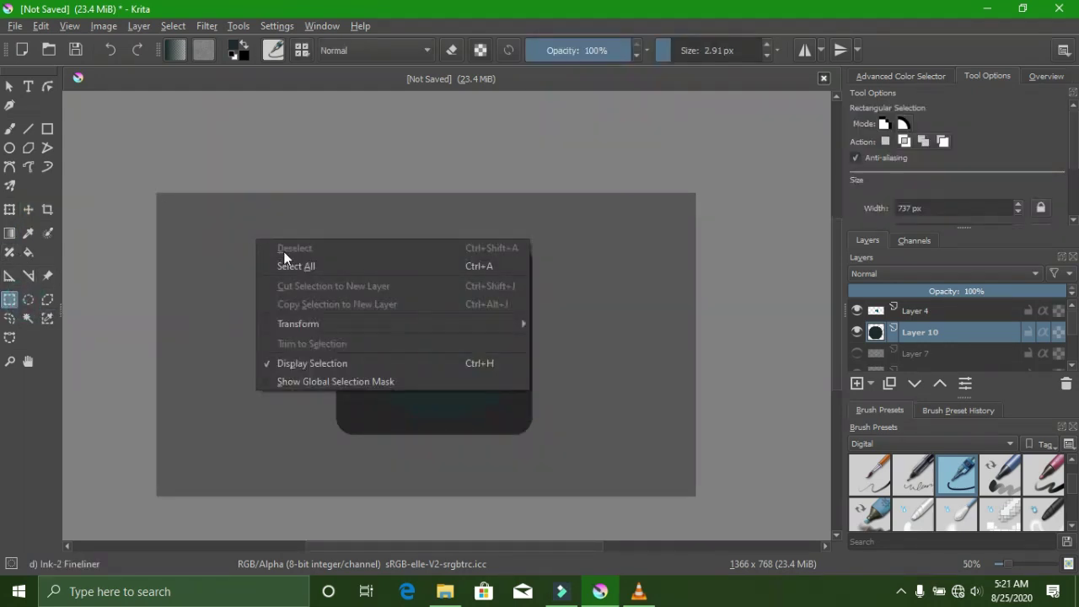
left_click(288, 264)
right_click(428, 366)
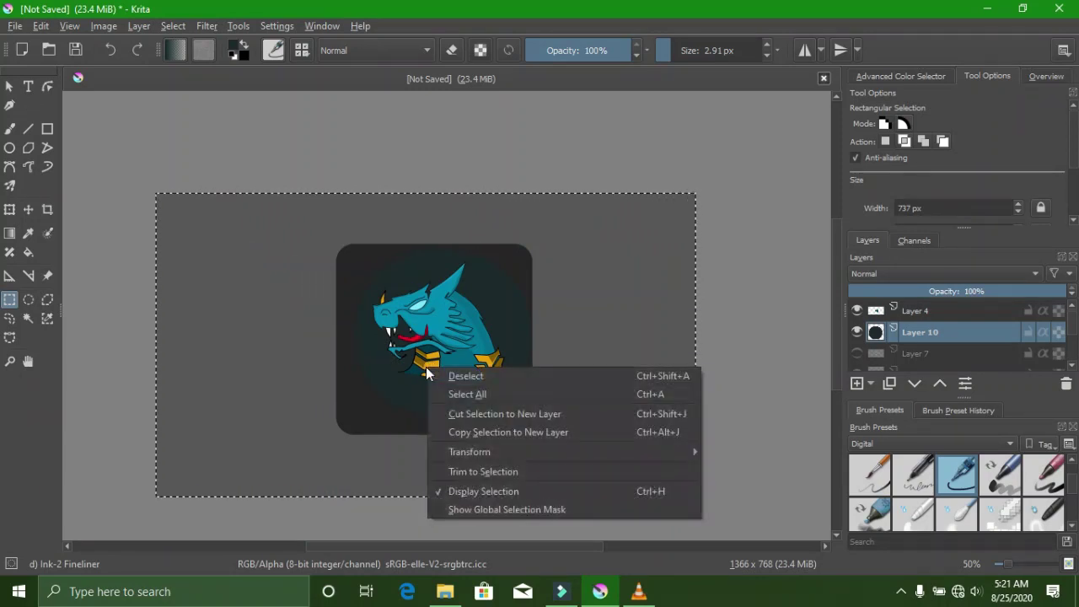
left_click(445, 373)
- Shift the dark circle left to centre it in the rounded rectangle, and nudge the dragon head on Layer 4 slightly left
scroll(449, 346, "up", 1)
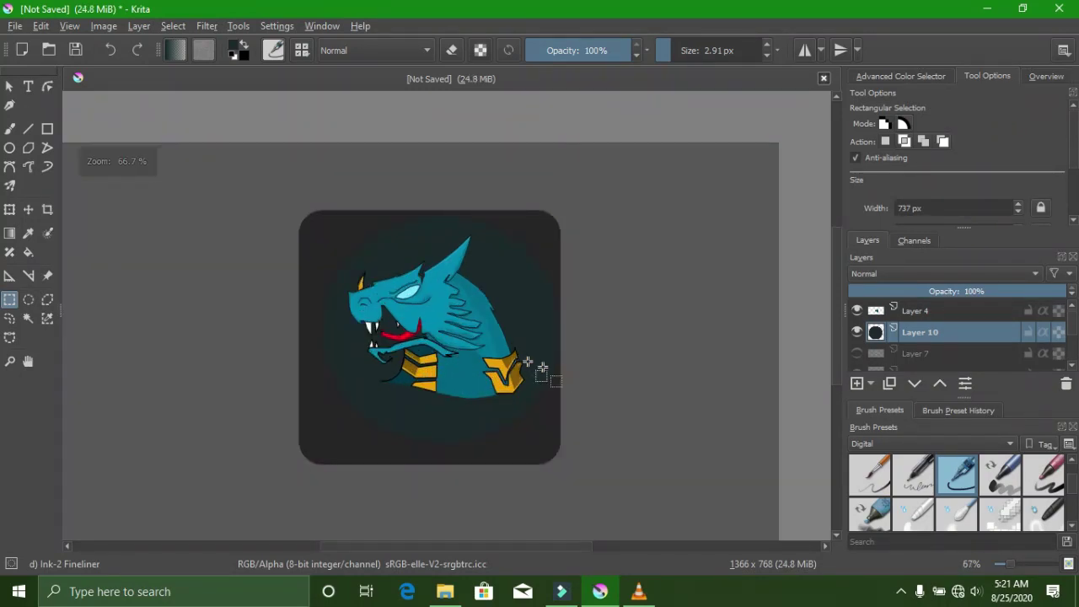
left_click(28, 209)
left_click_drag(403, 377, 406, 377)
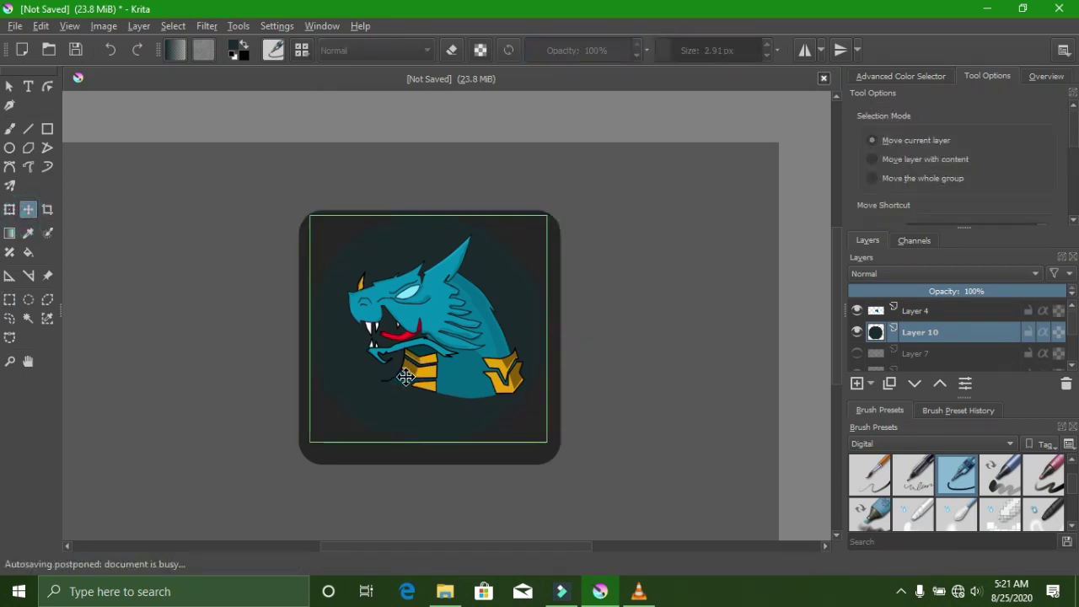
left_click(911, 317)
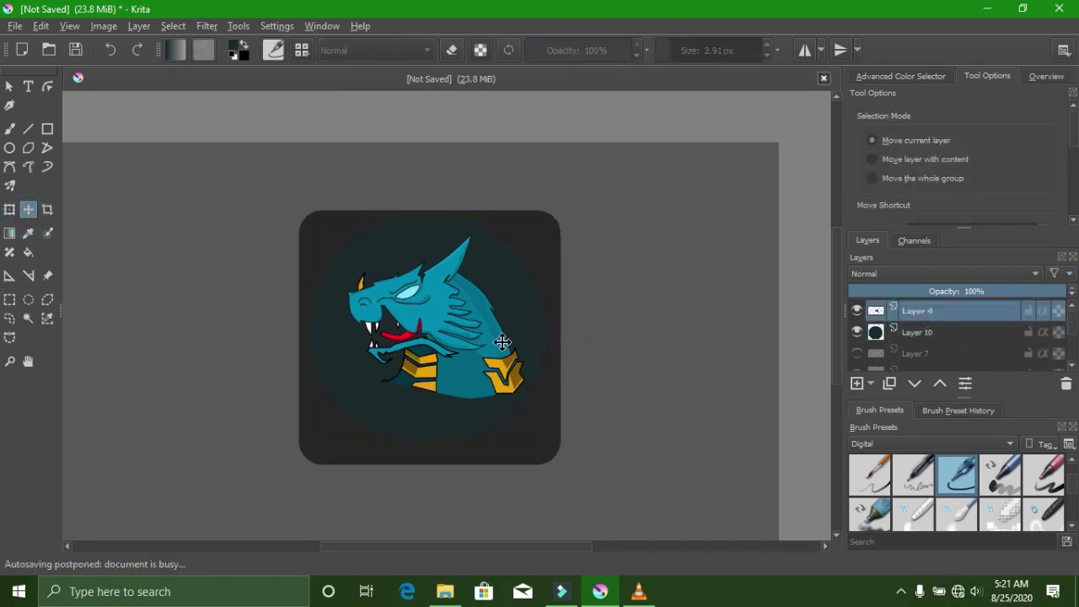
left_click_drag(473, 341, 467, 342)
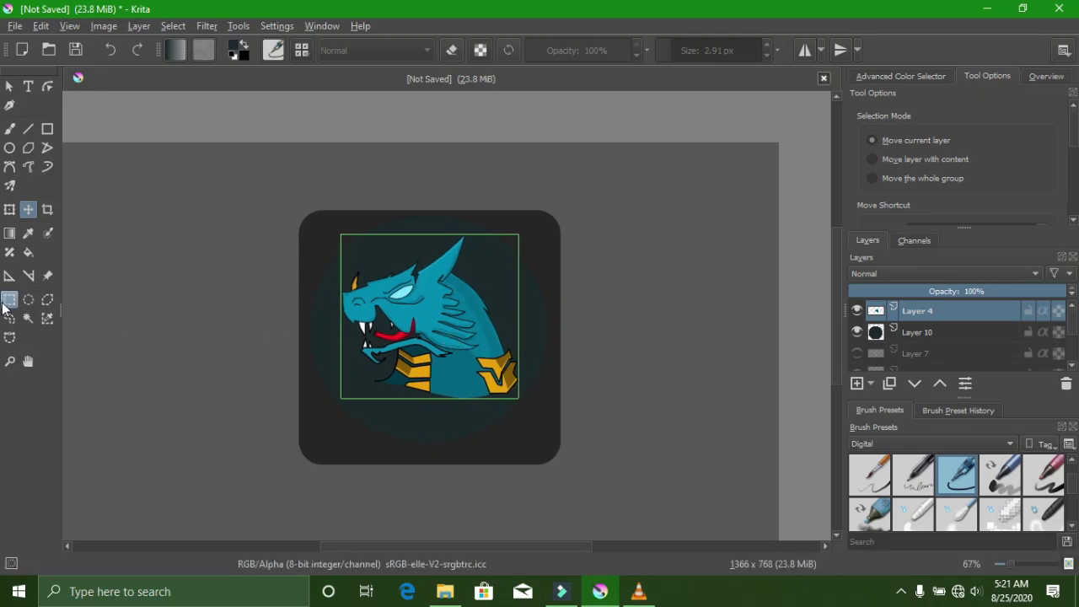
left_click(9, 300)
right_click(231, 312)
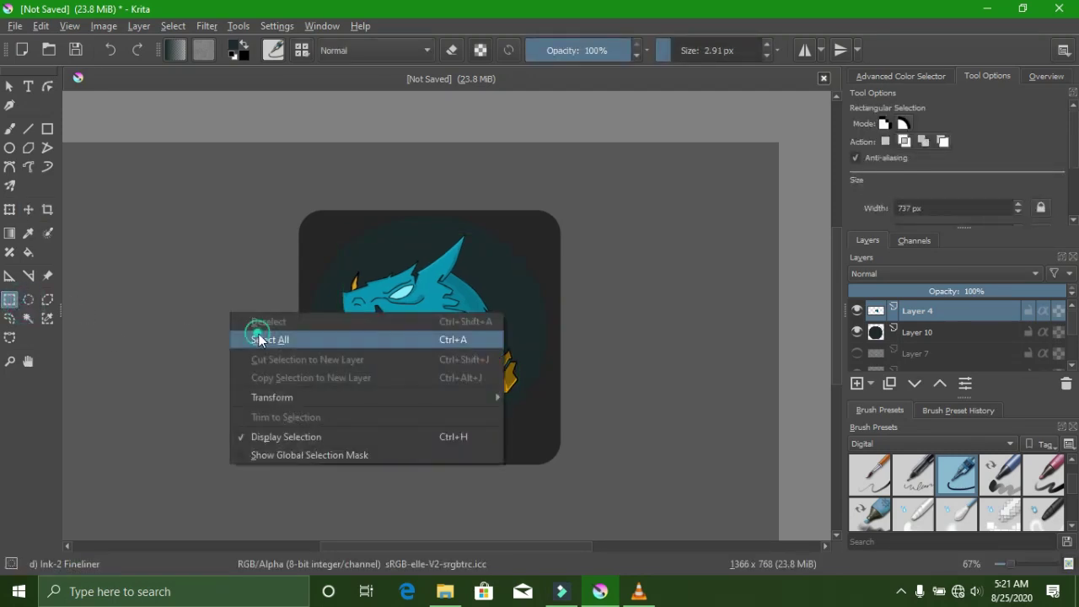
left_click(258, 339)
scroll(362, 328, "down", 2)
scroll(363, 328, "up", 2)
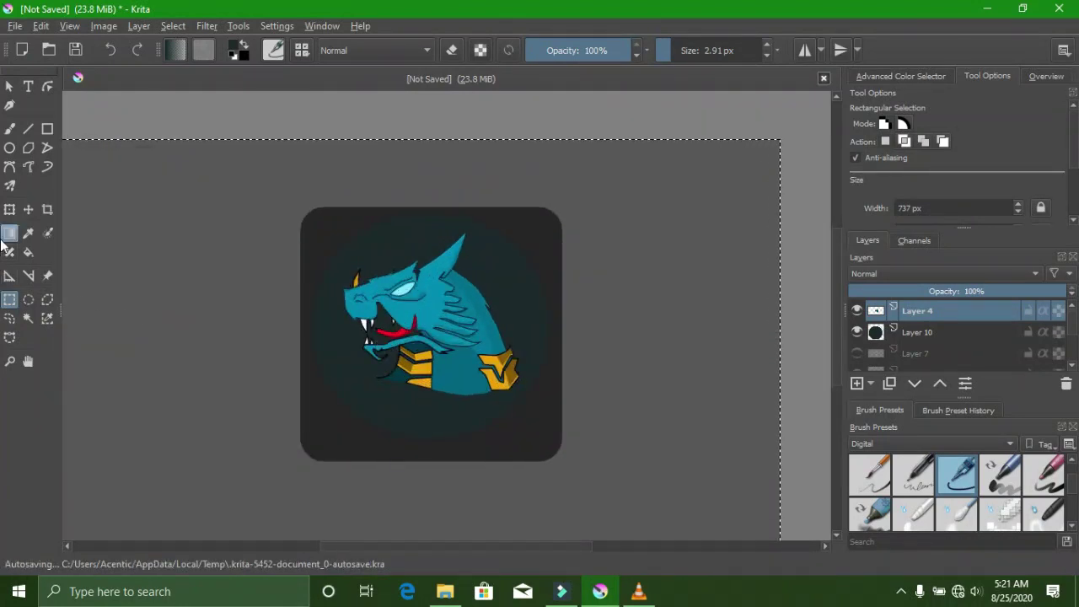
right_click(230, 317)
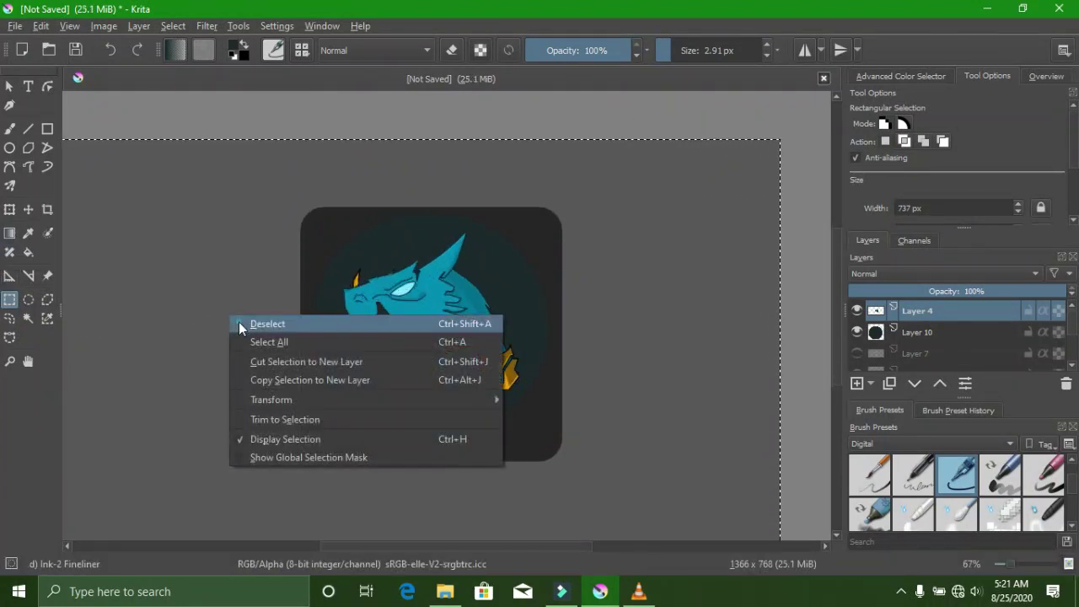
left_click(238, 322)
- Examine the dragon head's placement on the dark circle and rounded rectangle at different magnifications
scroll(321, 378, "down", 2)
scroll(321, 377, "up", 2)
scroll(322, 377, "down", 2)
scroll(321, 377, "up", 2)
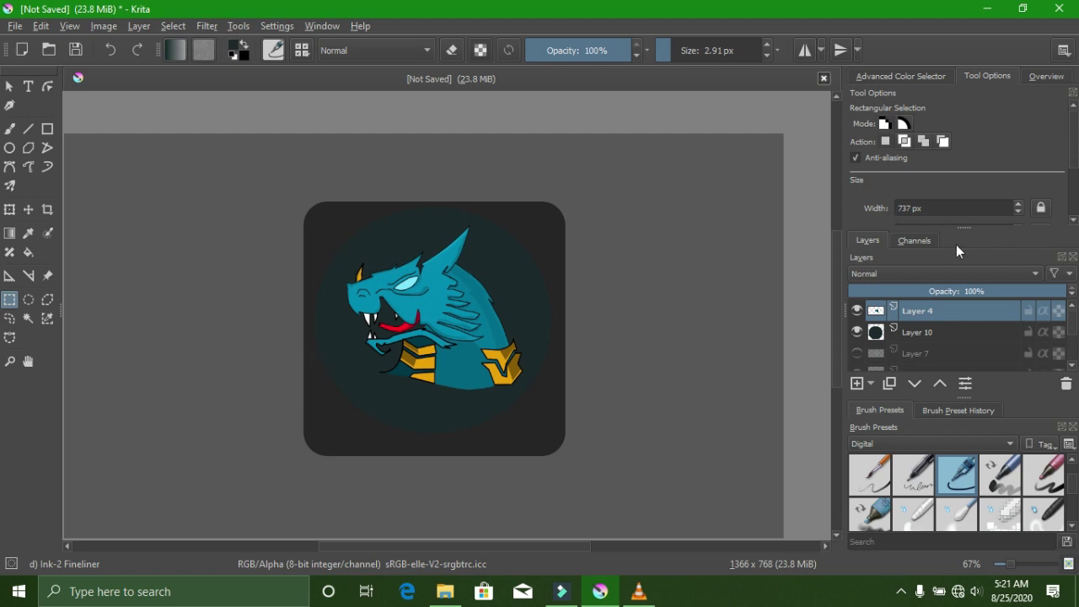
left_click(877, 75)
scroll(362, 379, "down", 1, "ctrl")
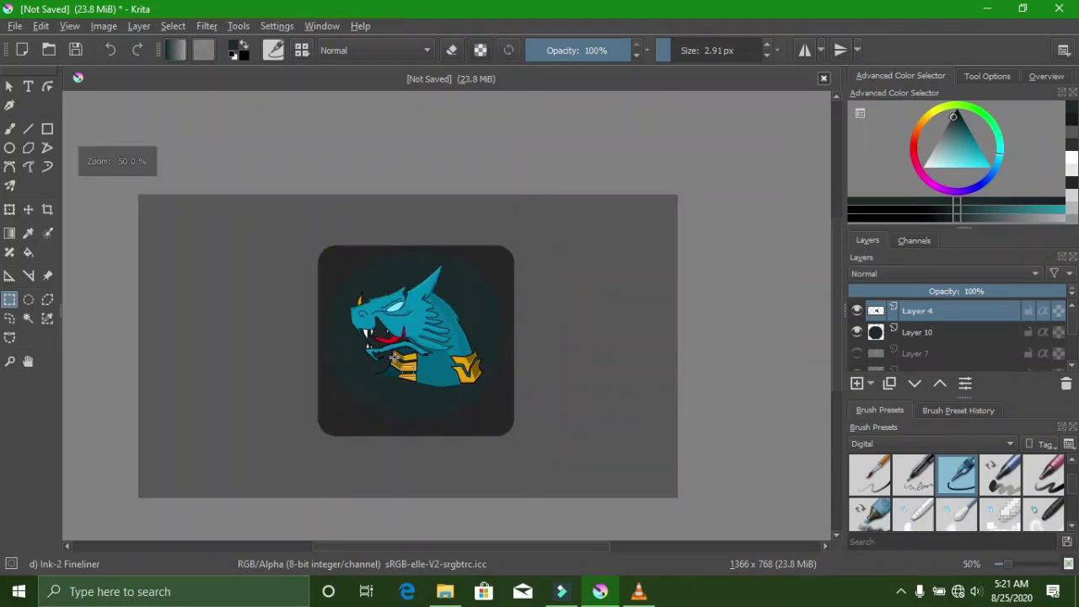
scroll(394, 358, "down", 1, "ctrl")
scroll(397, 361, "up", 2, "ctrl")
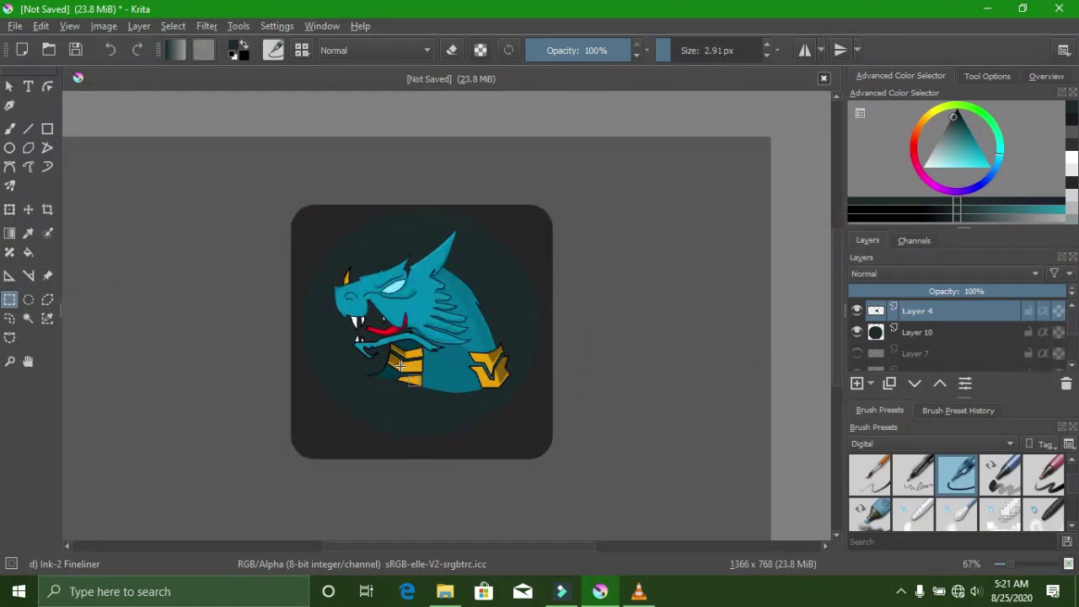
scroll(402, 365, "up", 1, "ctrl")
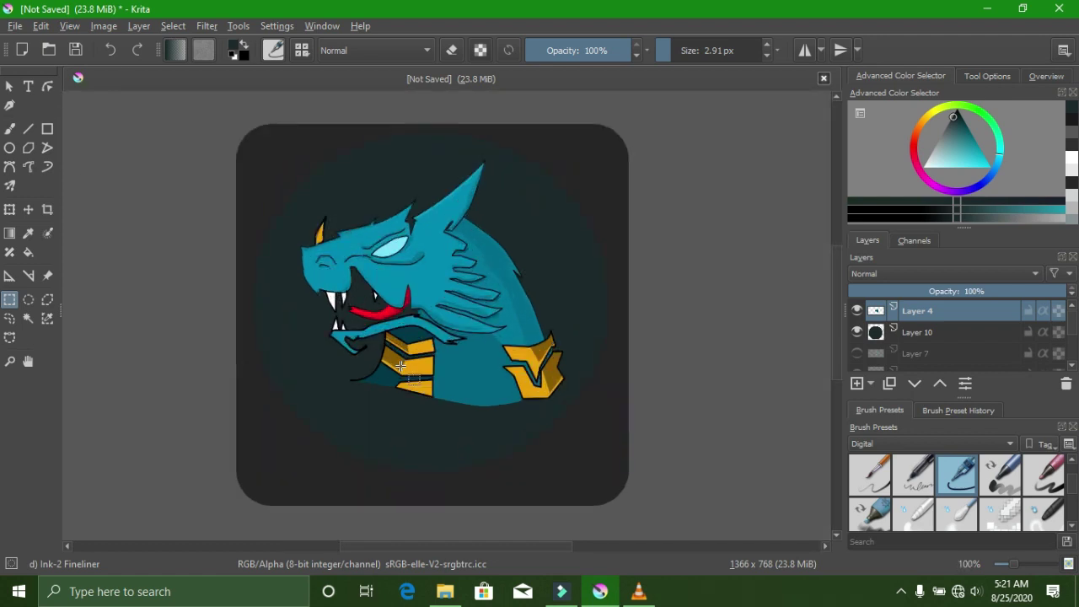
scroll(401, 365, "down", 1, "ctrl")
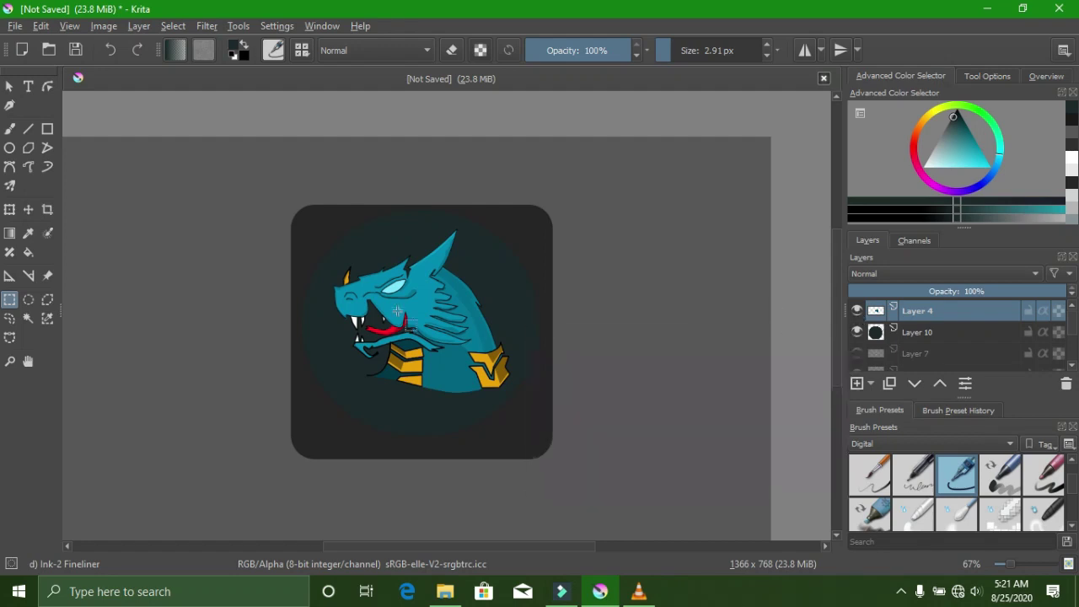
- Add a new layer above Layer 4 and set up the FX brush preset Adjust Overlay Burn with a light cyan colour
left_click(46, 321)
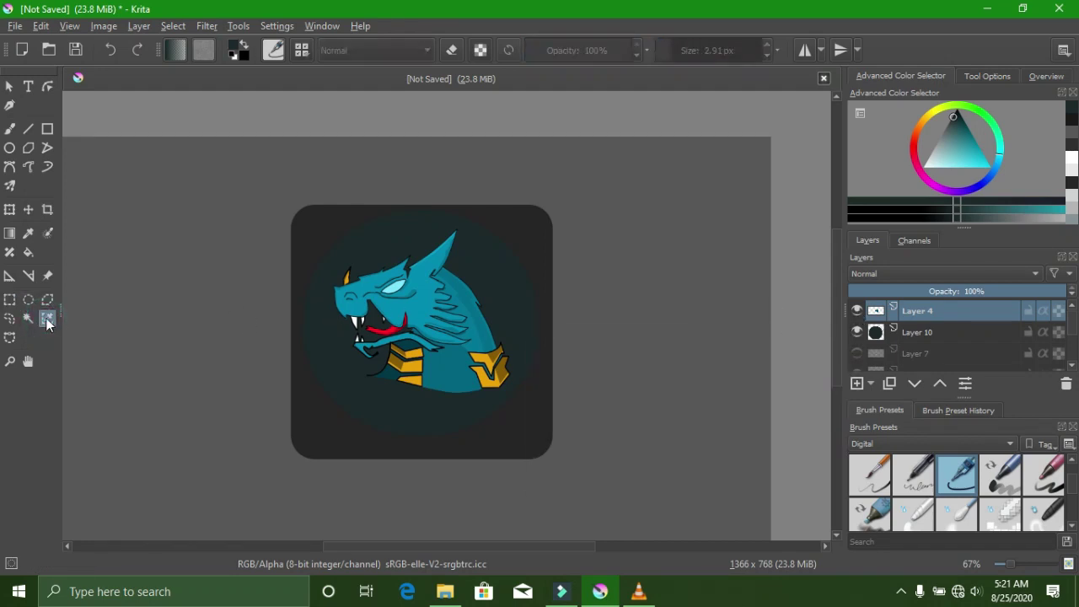
scroll(410, 272, "up", 2)
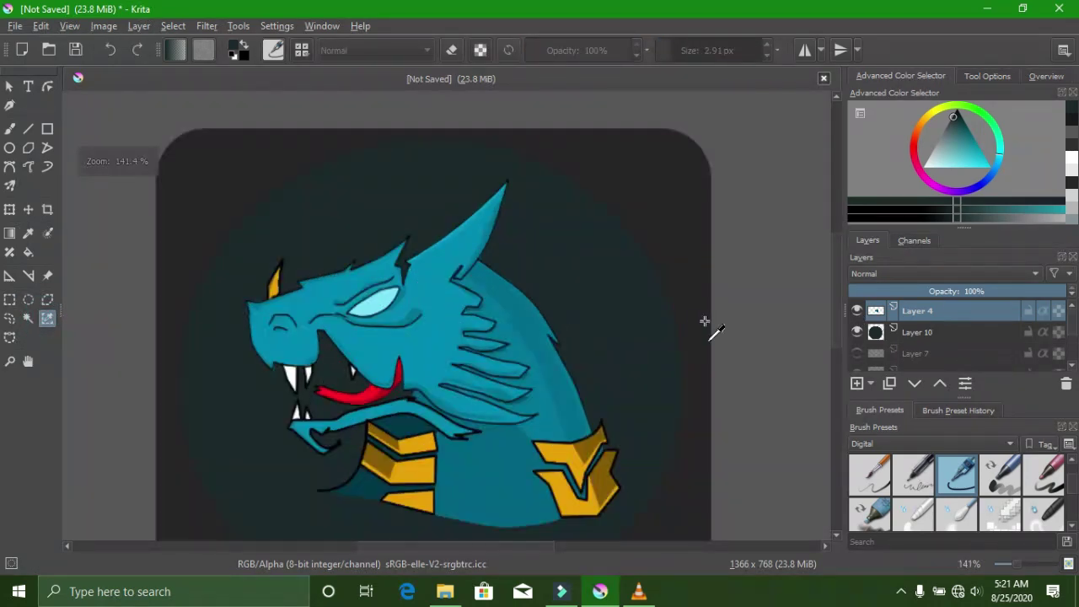
left_click(856, 384)
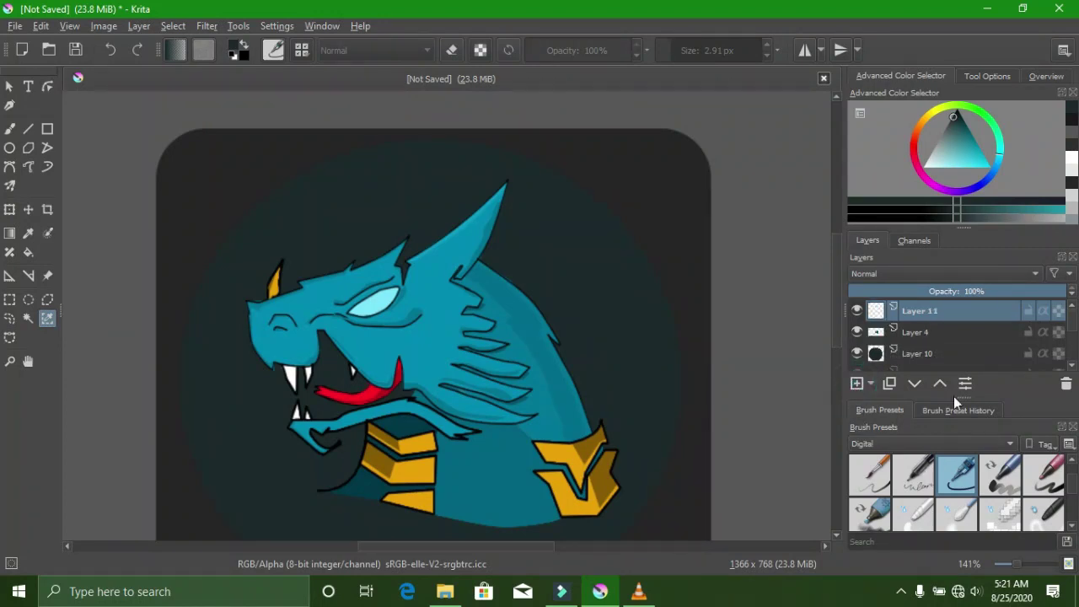
left_click(864, 444)
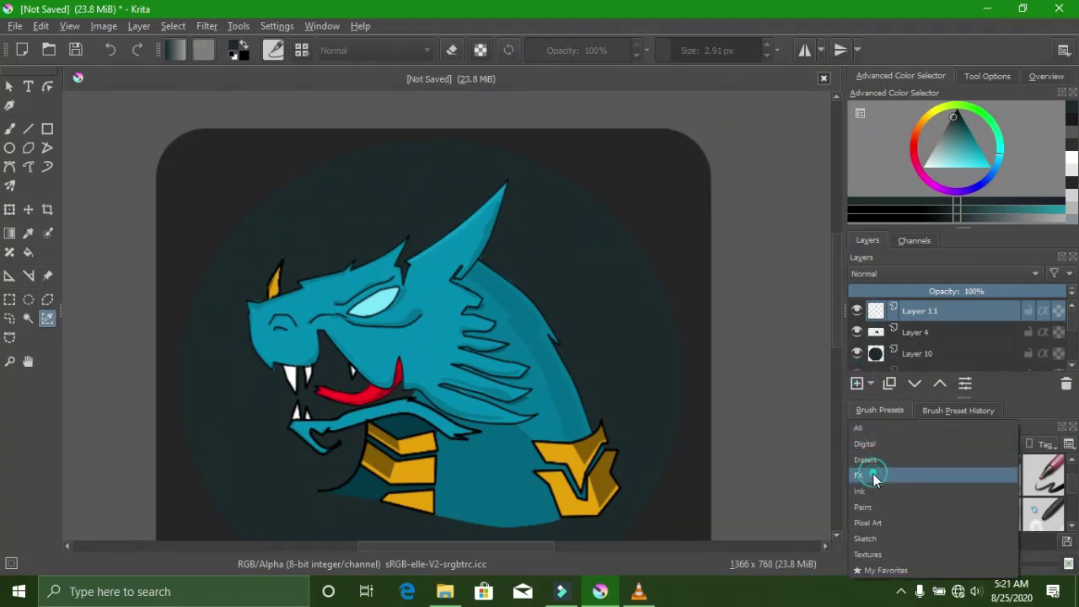
left_click(879, 474)
left_click(883, 476)
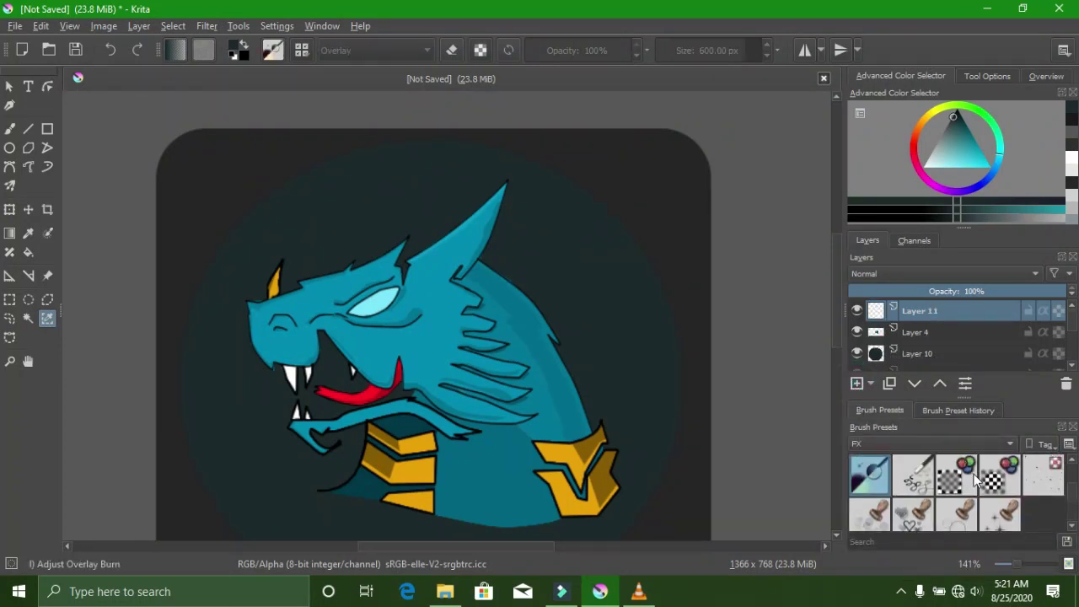
mouse_move(954, 157)
left_mouse_down()
mouse_move(966, 147)
mouse_move(956, 172)
left_mouse_up()
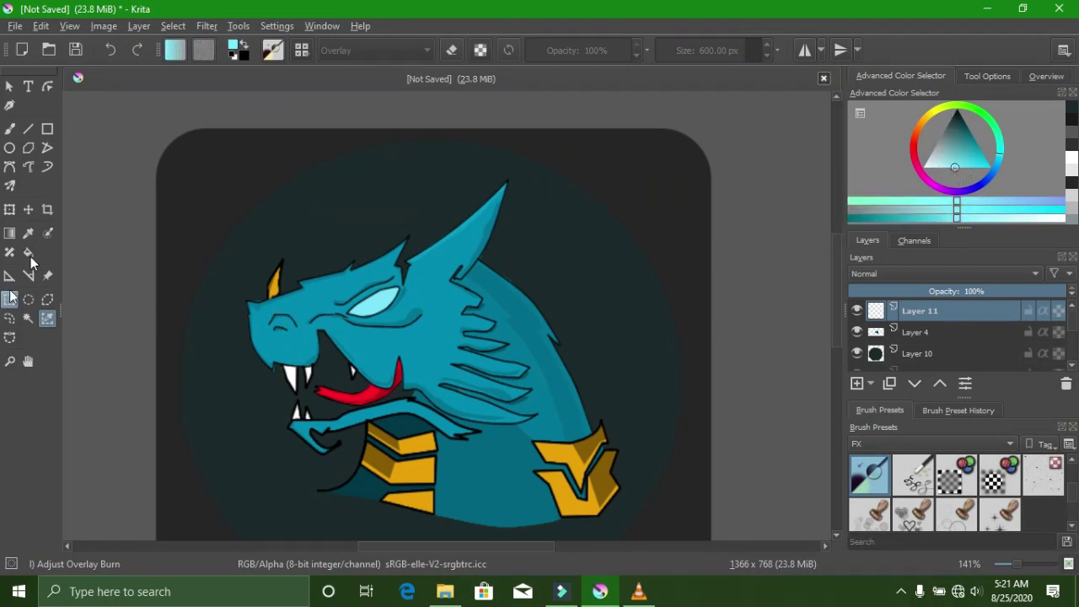
left_click(12, 131)
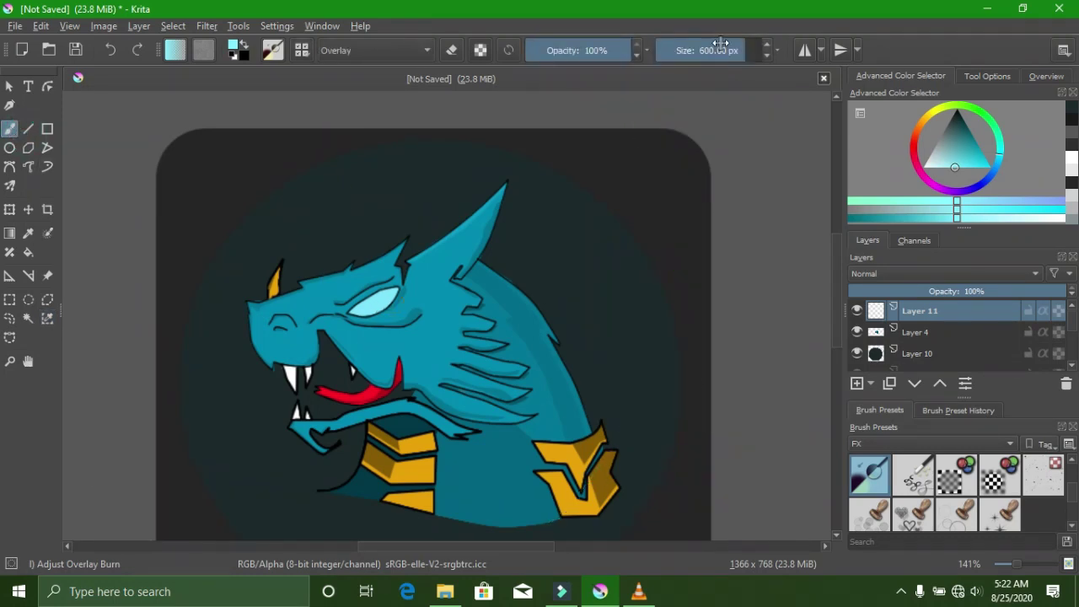
- Try a light cyan glow over the dragon's brow with a 234.36 px brush, then undo it
left_click_drag(720, 43, 692, 47)
left_click(371, 221)
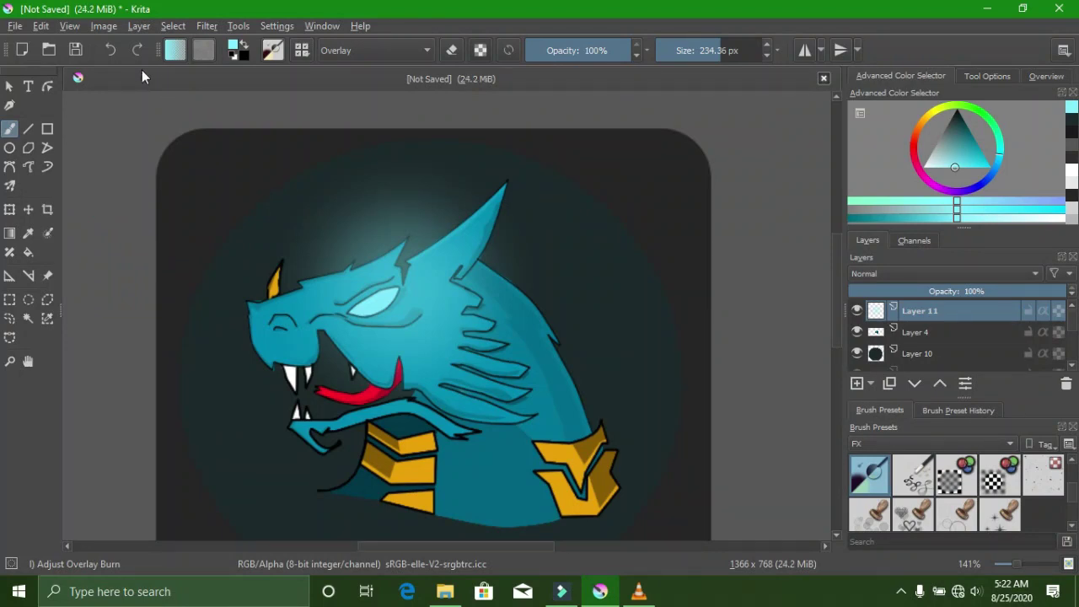
left_click(111, 47)
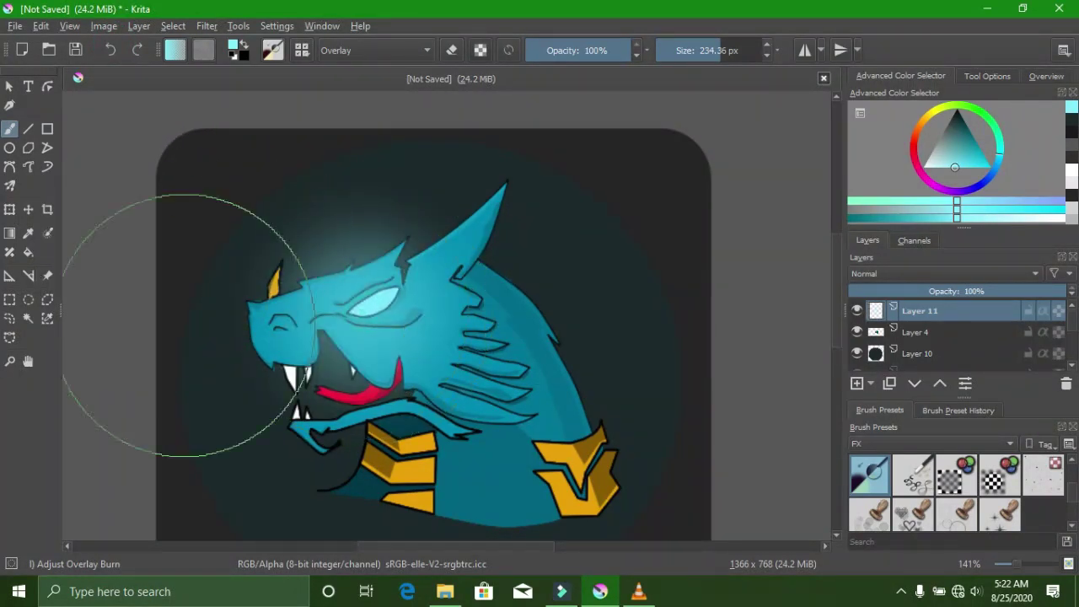
scroll(295, 341, "down", 3)
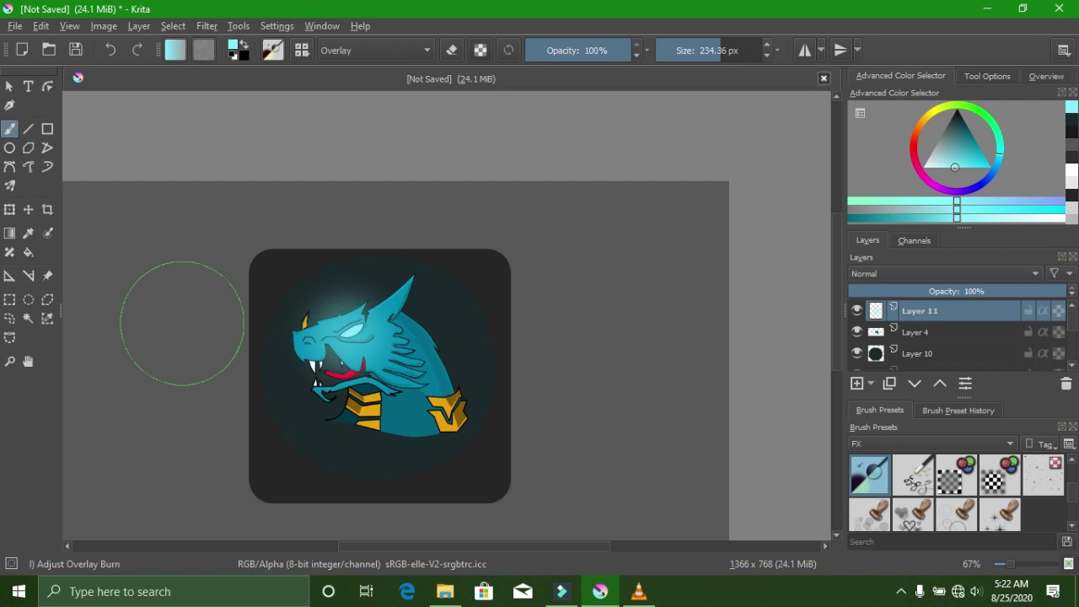
scroll(190, 312, "down", 1)
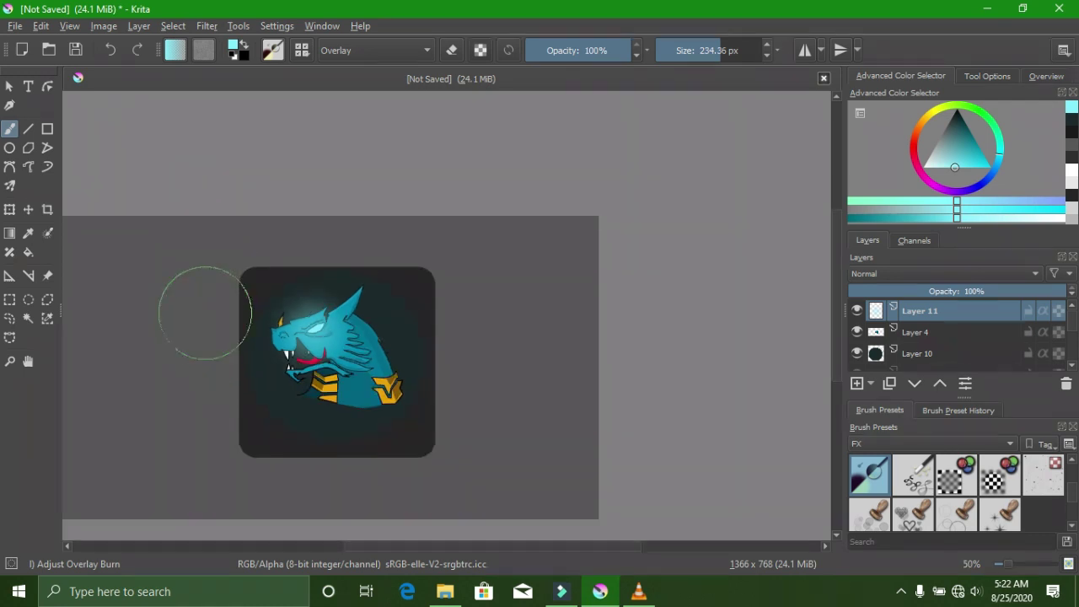
left_click(106, 49)
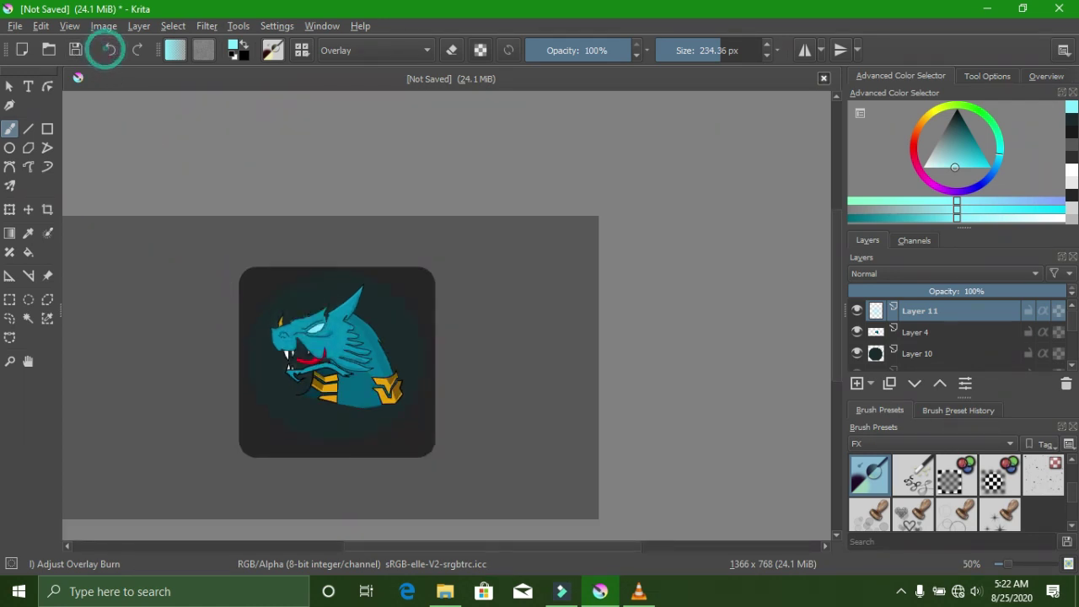
- Set the brush size to 133.65 px and paint a light cyan glow over the dragon's eye on Layer 11
left_click(715, 51)
scroll(335, 331, "up", 3)
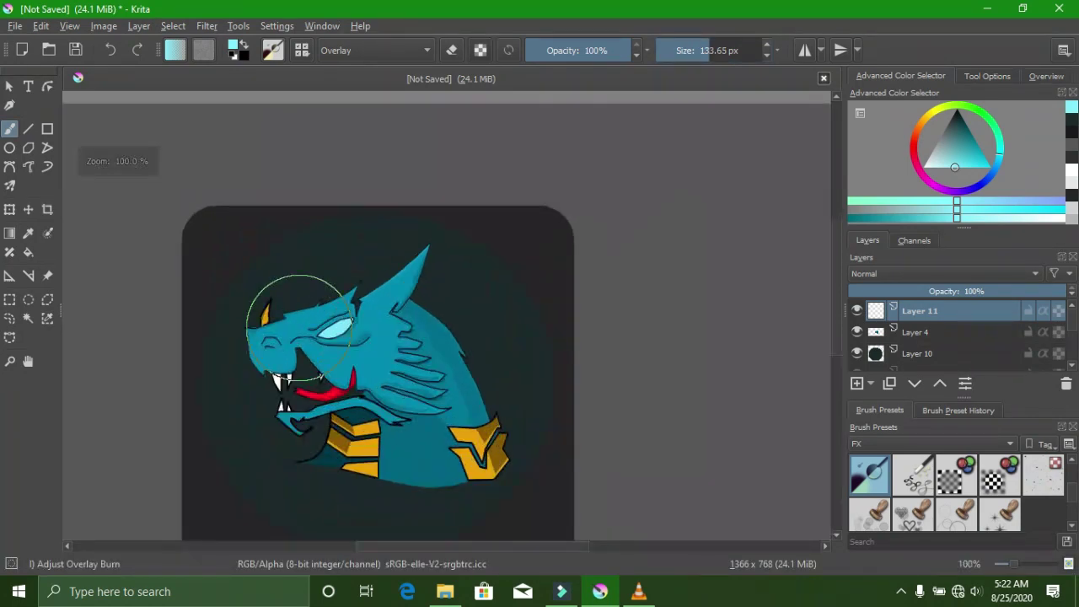
left_click(337, 329)
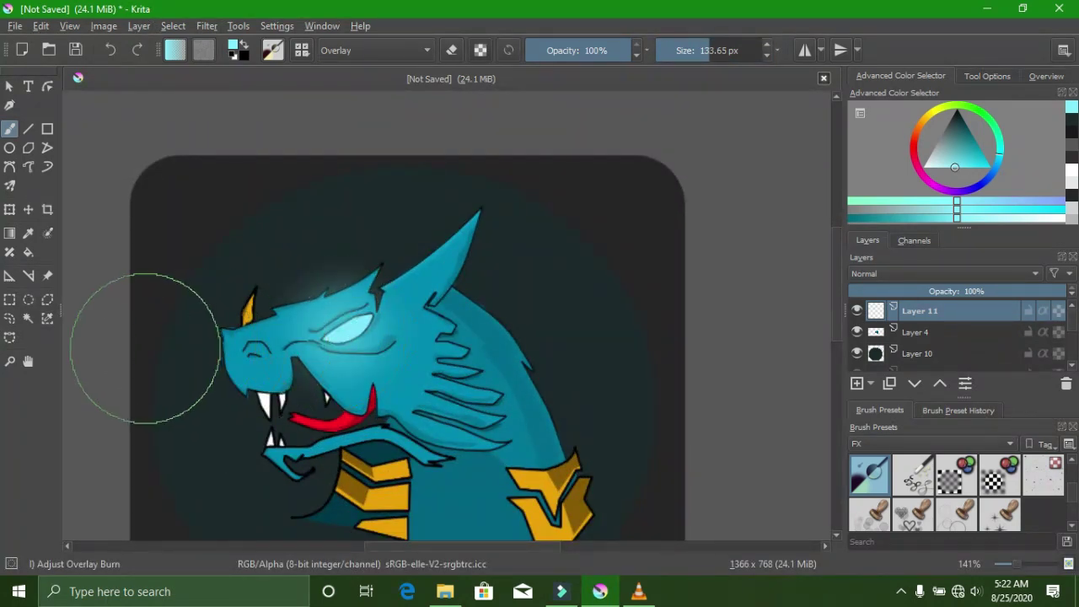
scroll(144, 371, "down", 3)
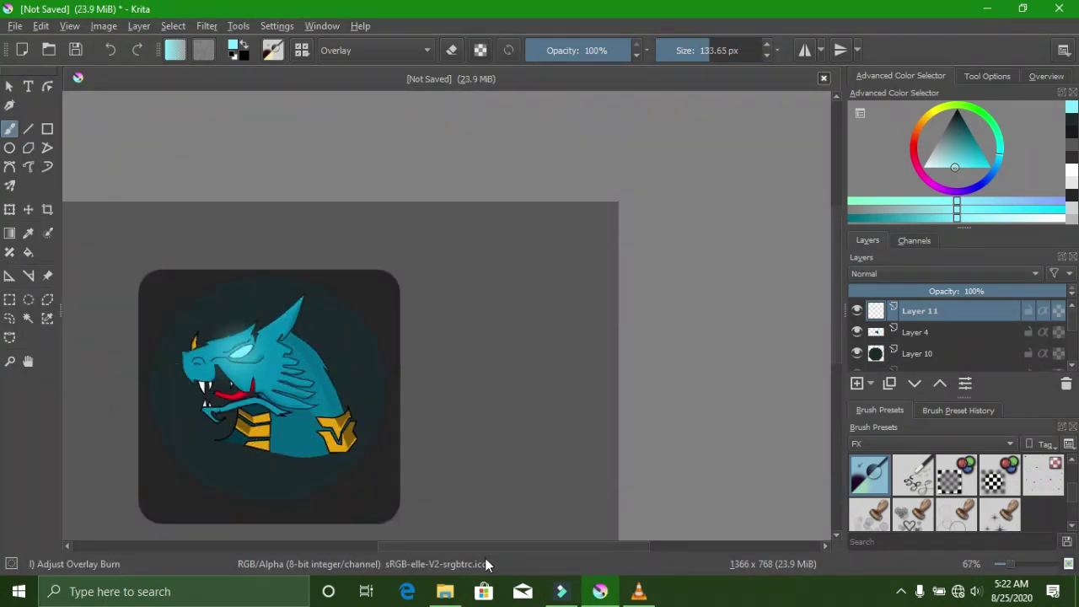
left_click_drag(474, 548, 434, 554)
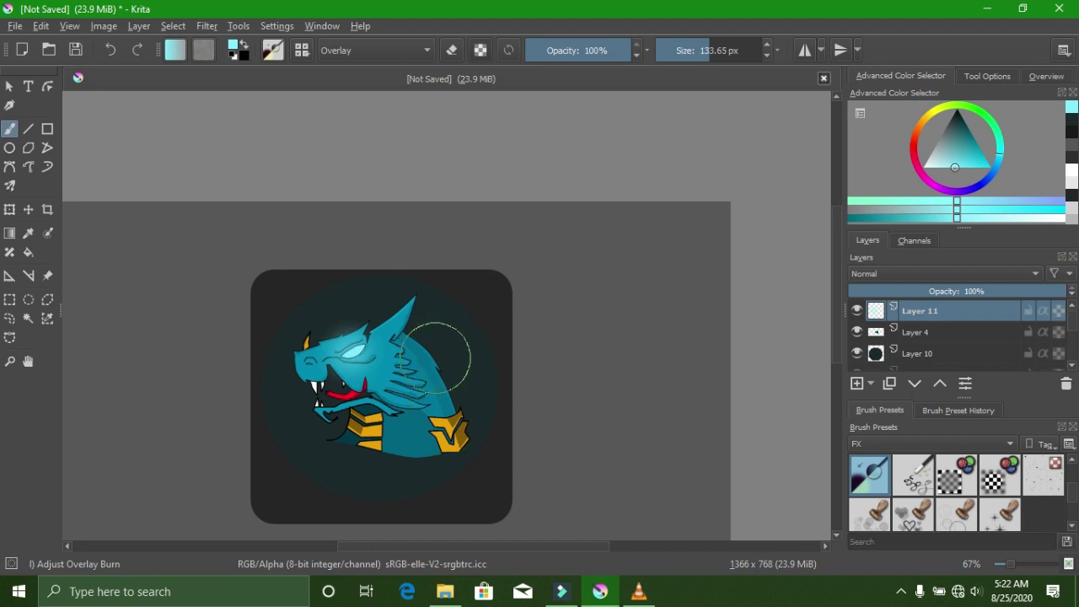
scroll(437, 358, "down", 1)
scroll(437, 359, "up", 3)
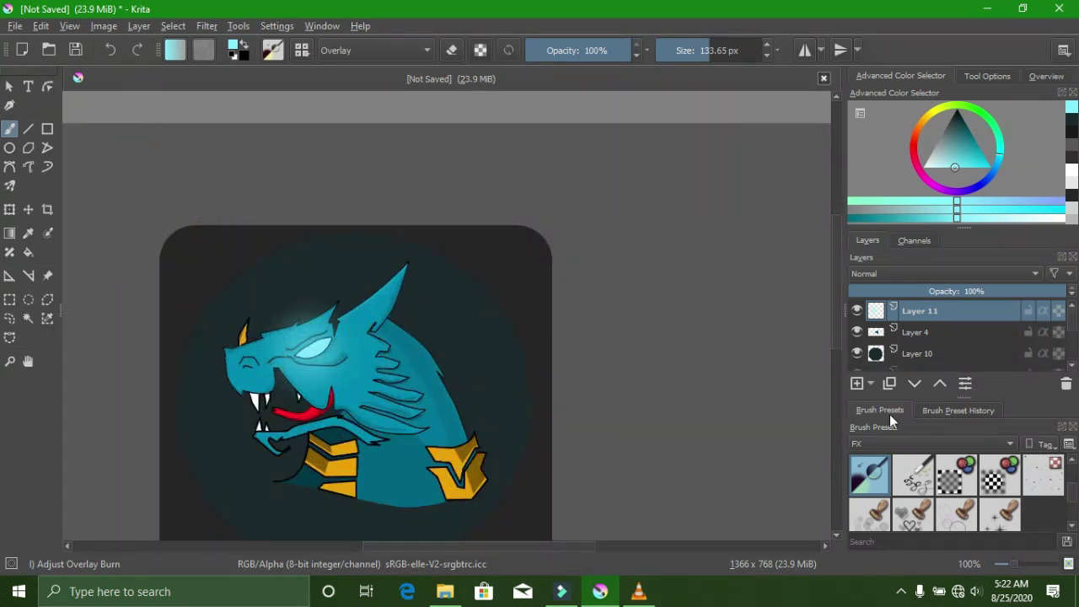
- Add an empty layer above Layer 11 and compare the dragon head with Layer 11's glow hidden and shown
left_click(855, 388)
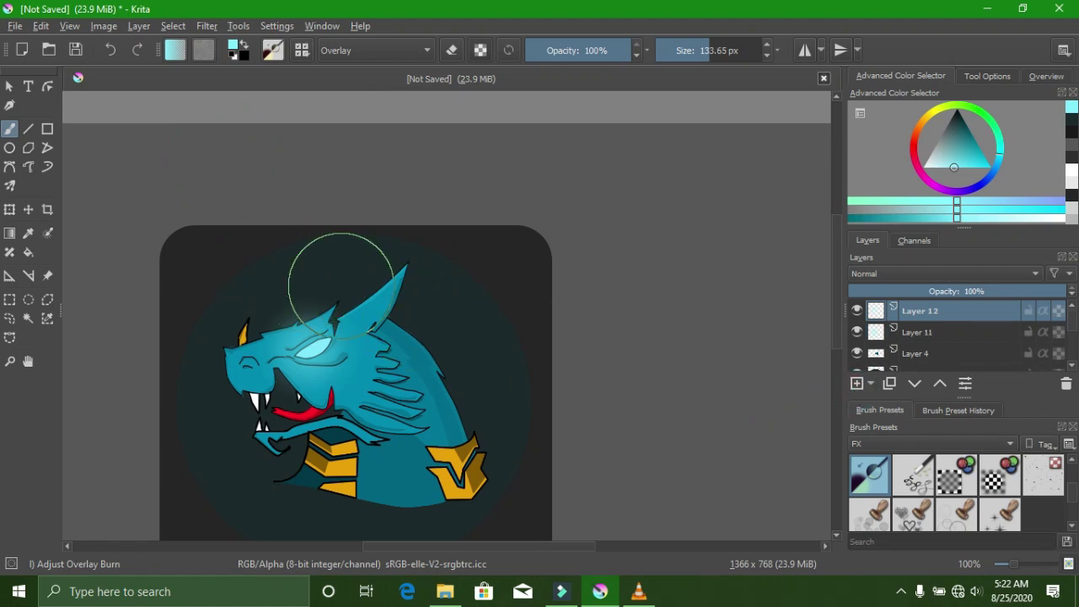
left_click(856, 332)
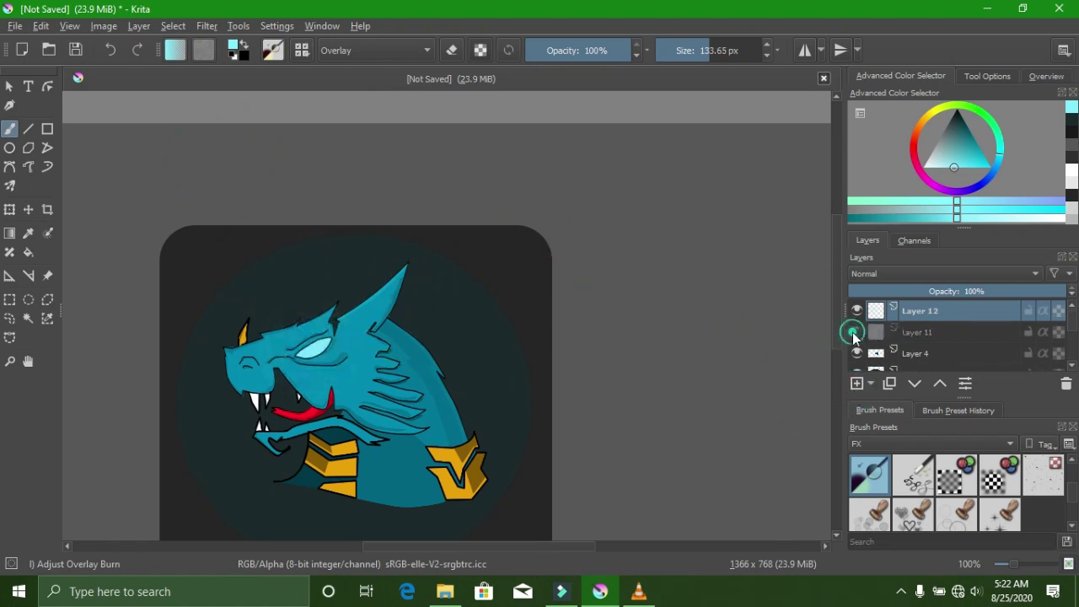
left_click(856, 332)
left_click(855, 332)
left_click(856, 332)
left_click(856, 333)
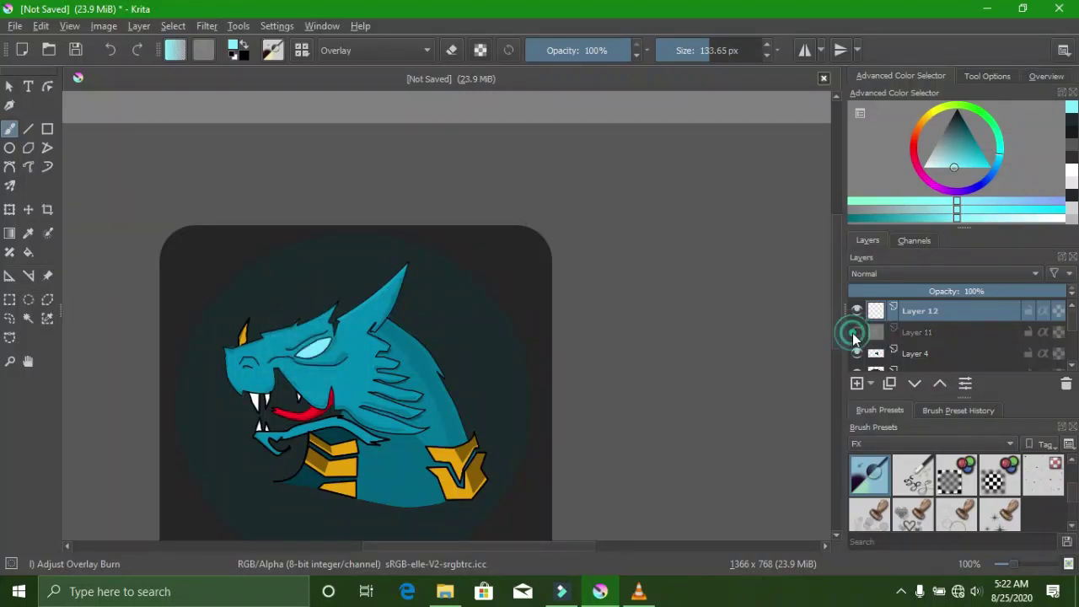
left_click(856, 332)
left_click(856, 332)
left_click(855, 332)
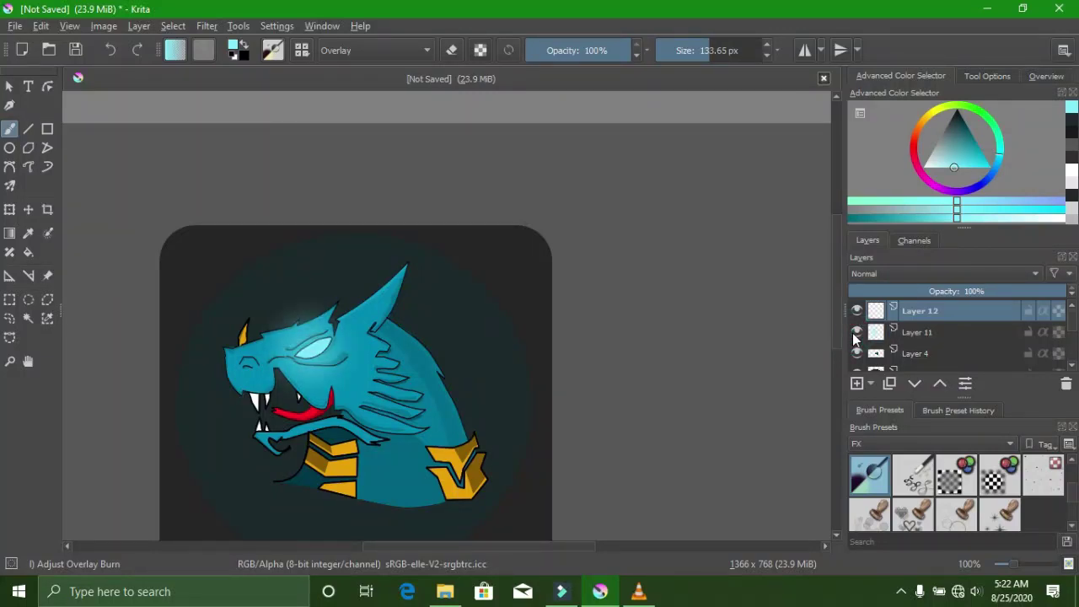
- Examine the placement of the glow around the dragon's eye at different magnifications
left_click(911, 332)
scroll(249, 400, "up", 1)
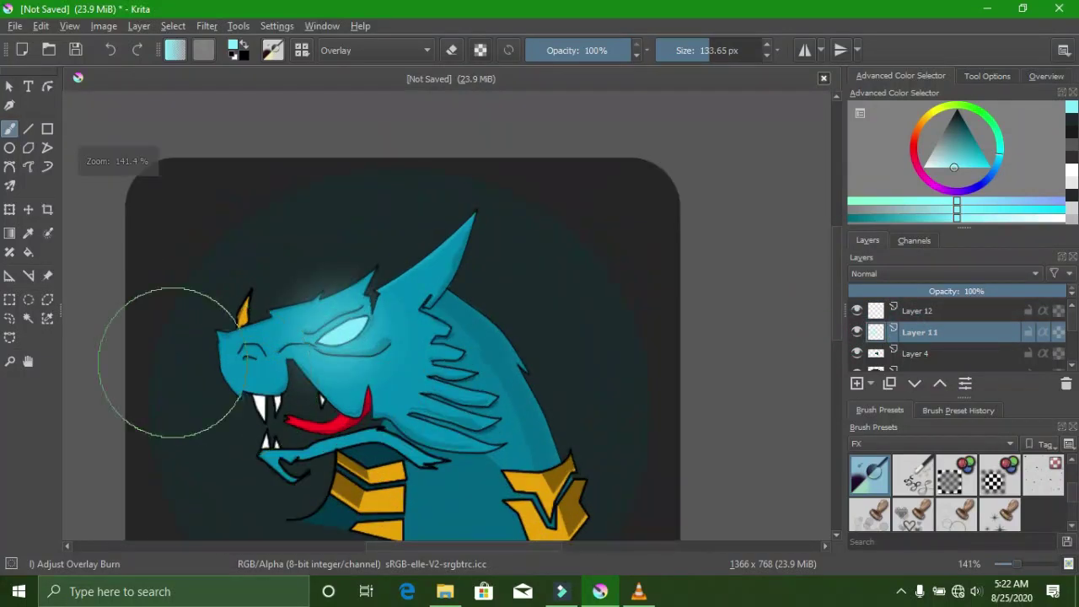
left_click(28, 209)
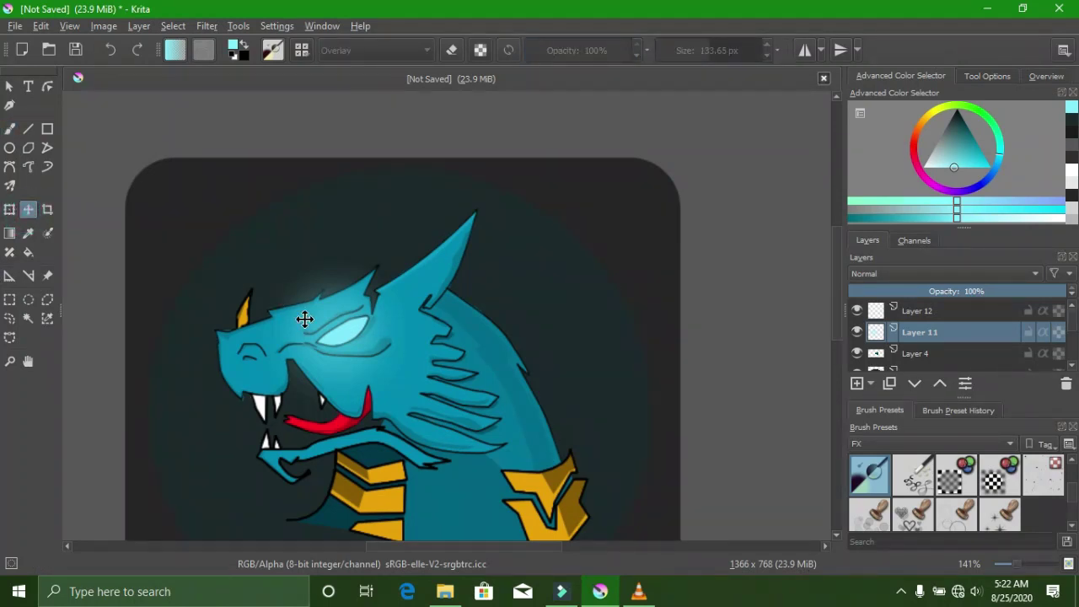
scroll(236, 375, "down", 2)
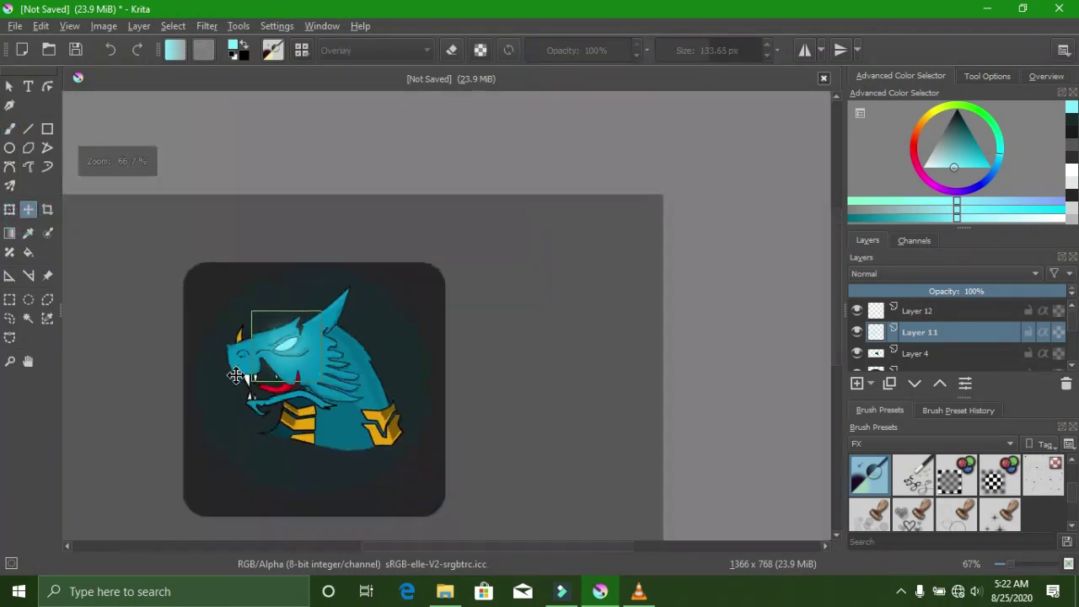
scroll(236, 375, "down", 1)
scroll(226, 389, "up", 1)
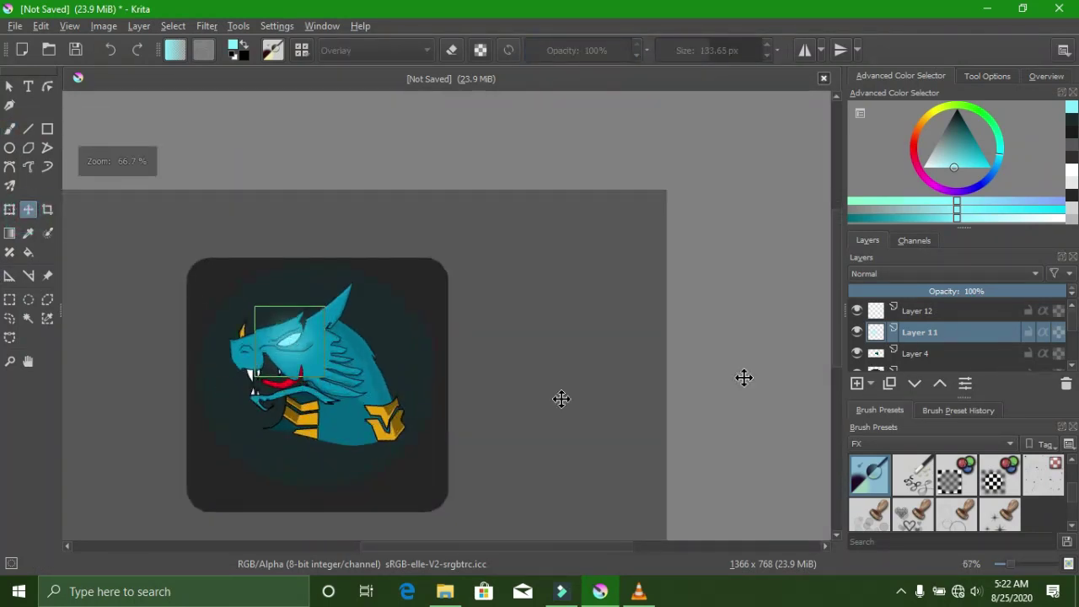
left_click(967, 312)
scroll(272, 319, "up", 1)
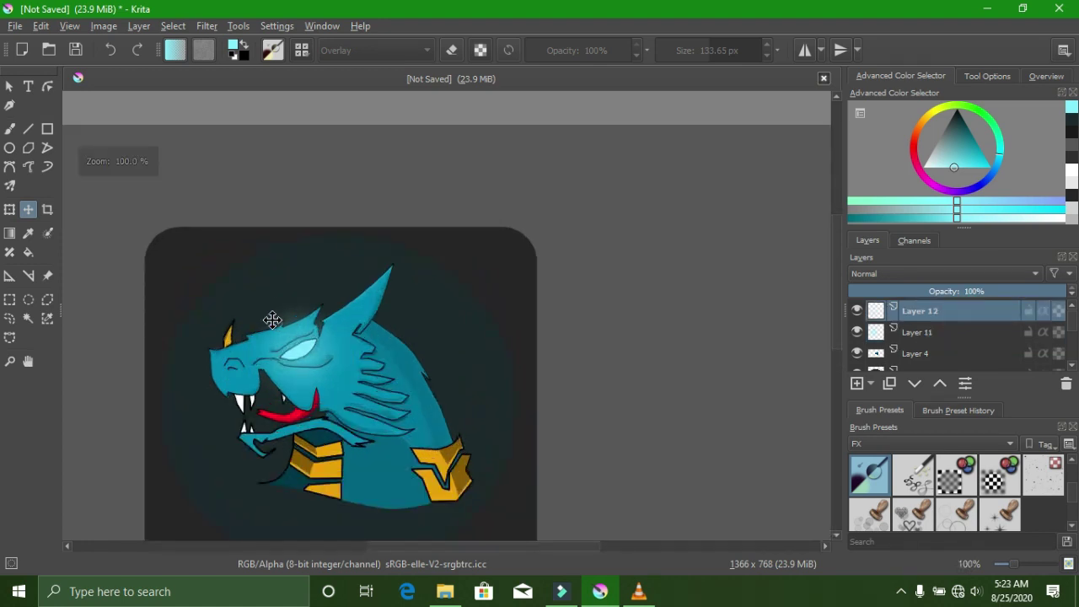
scroll(272, 320, "down", 1)
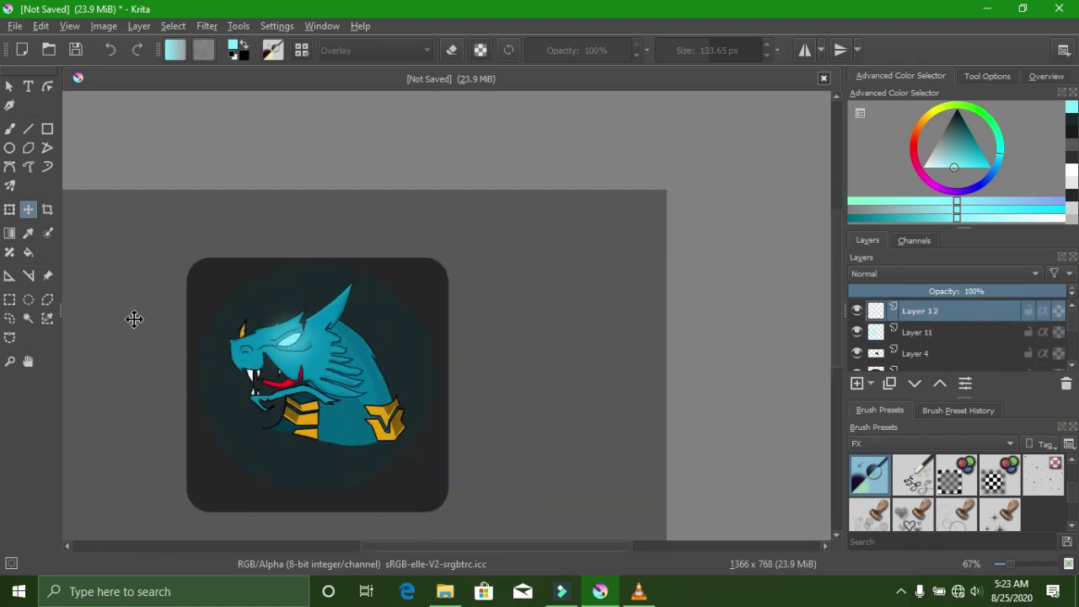
- Add a text object above the dragon head and replace its placeholder text with "Ex2"
left_click(27, 87)
left_click_drag(249, 196, 532, 335)
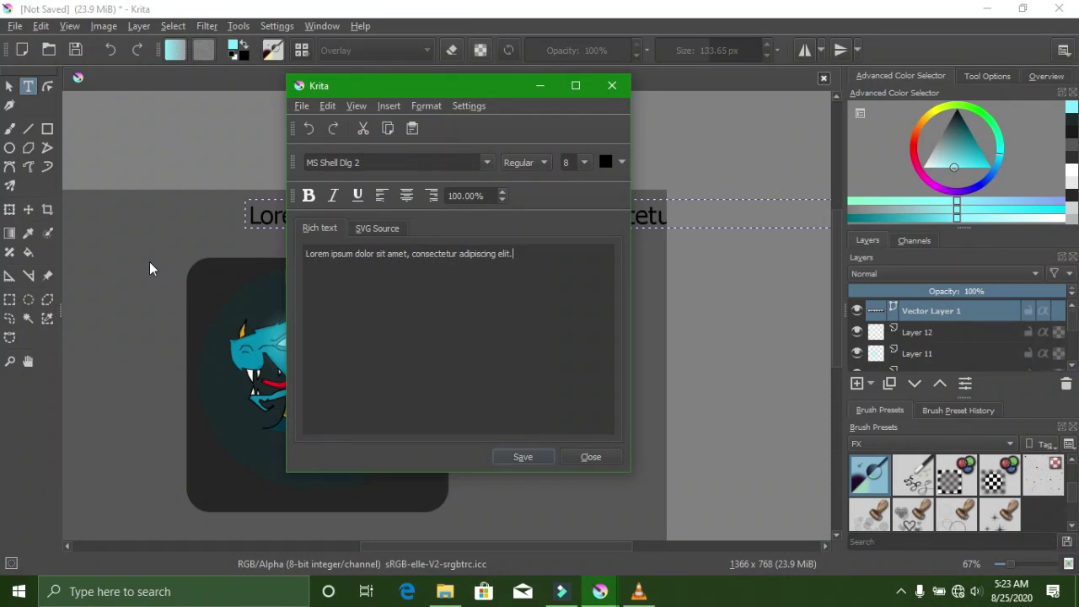
key("BackSpace")
key("BackSpace")
key("BackSpace")
key("BackSpace")
key("BackSpace")
key("BackSpace")
key("BackSpace")
key("BackSpace")
key("BackSpace")
key("BackSpace")
key("BackSpace")
key("BackSpace")
key("BackSpace")
key("BackSpace")
key("BackSpace")
key("BackSpace")
key("BackSpace")
key("BackSpace")
key("BackSpace")
key("BackSpace")
key("BackSpace")
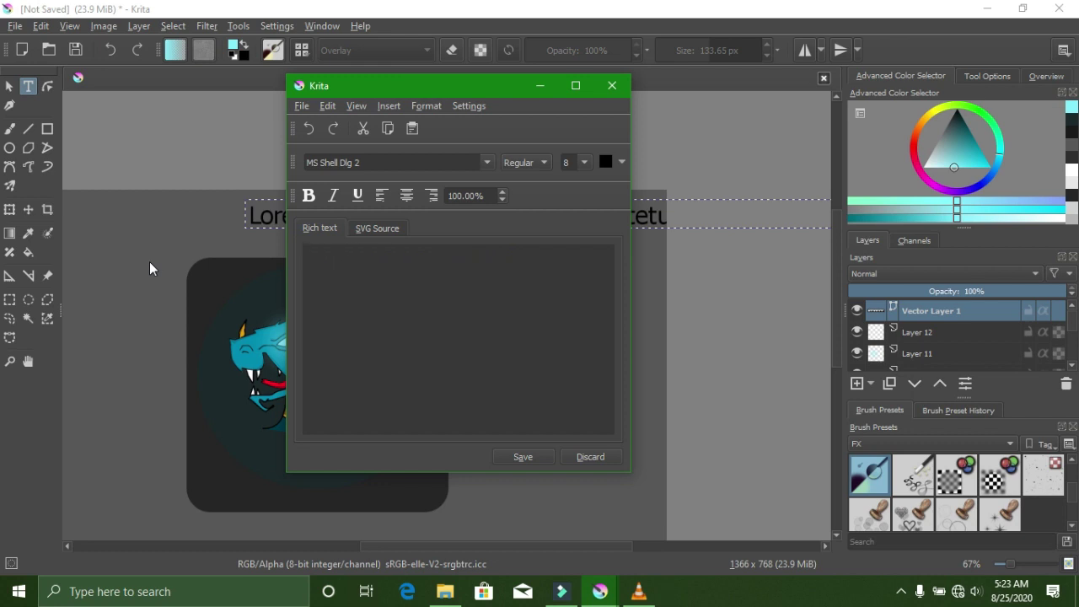
type("Ex@")
key("BackSpace")
type("2")
- Format the text "Ex2" in the MS UI Gothic font at size 16
double_click(374, 284)
left_click(443, 83)
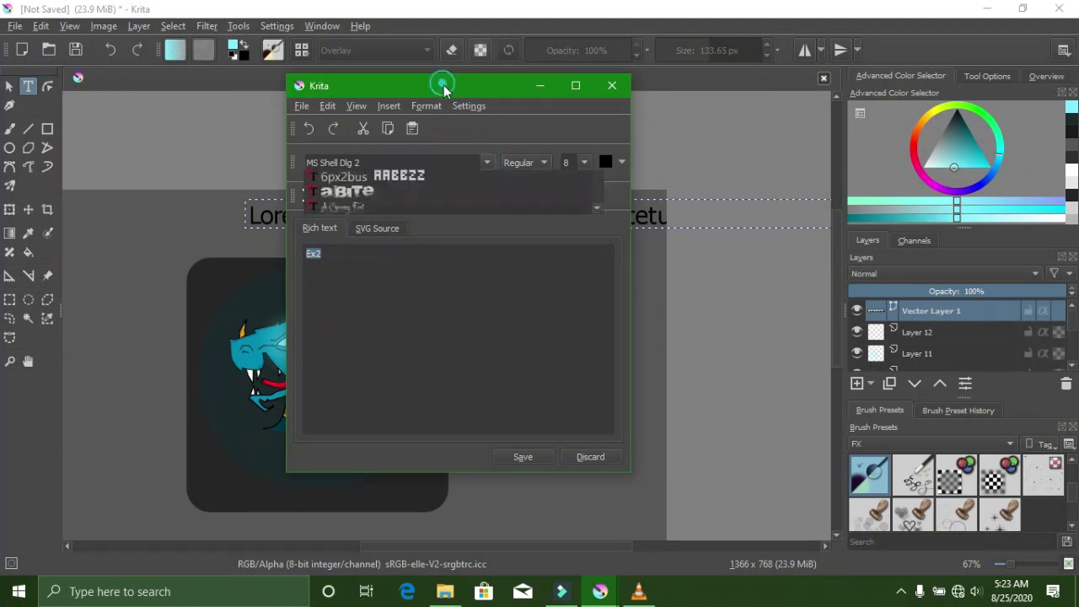
left_click_drag(466, 91, 676, 164)
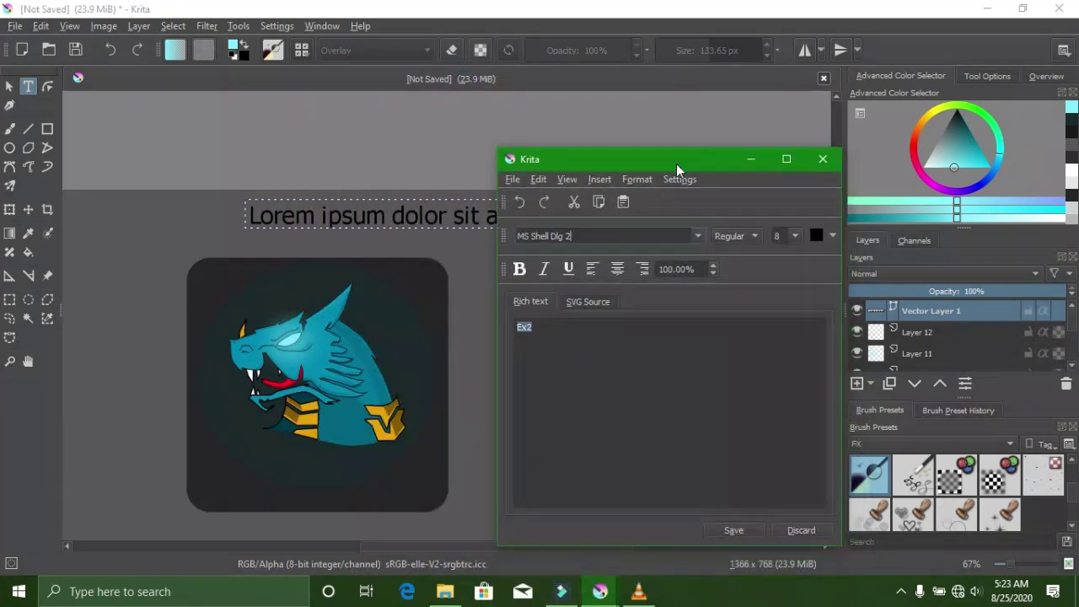
left_click(699, 239)
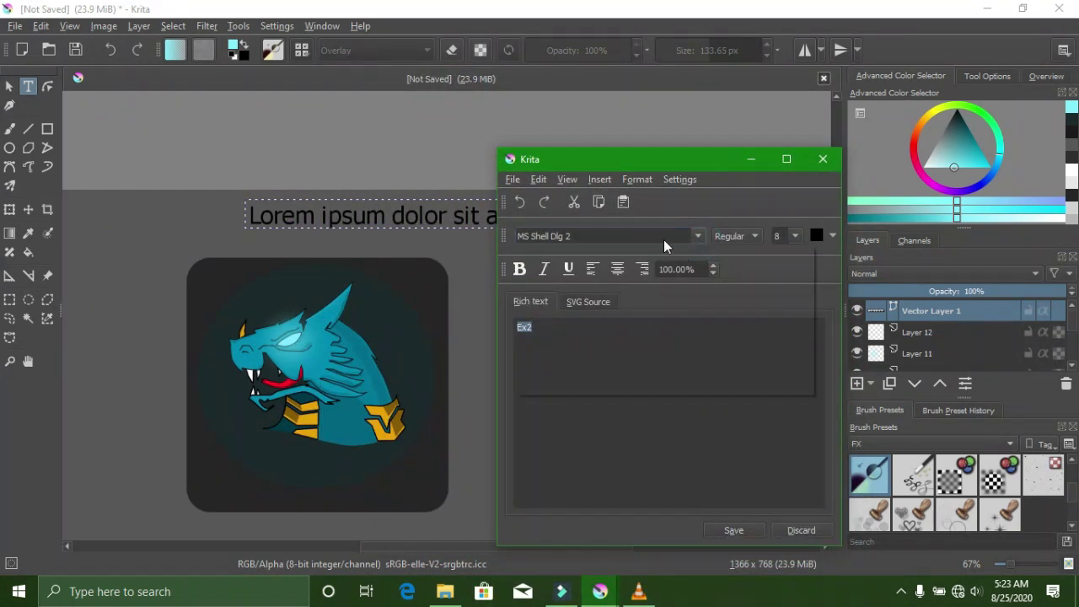
left_click(699, 237)
left_click(699, 234)
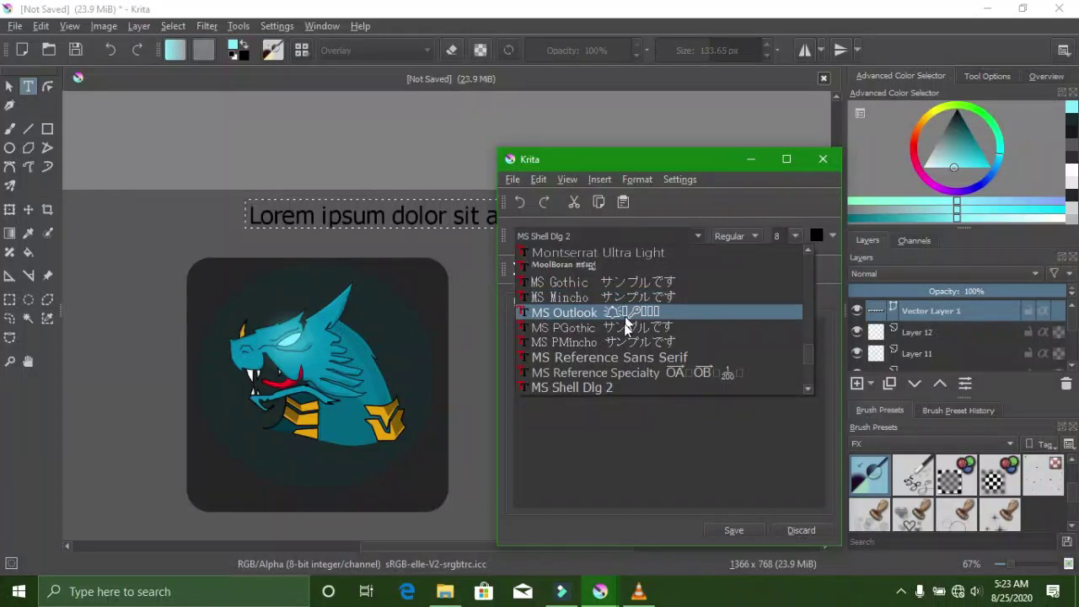
scroll(620, 360, "down", 2)
left_click(623, 309)
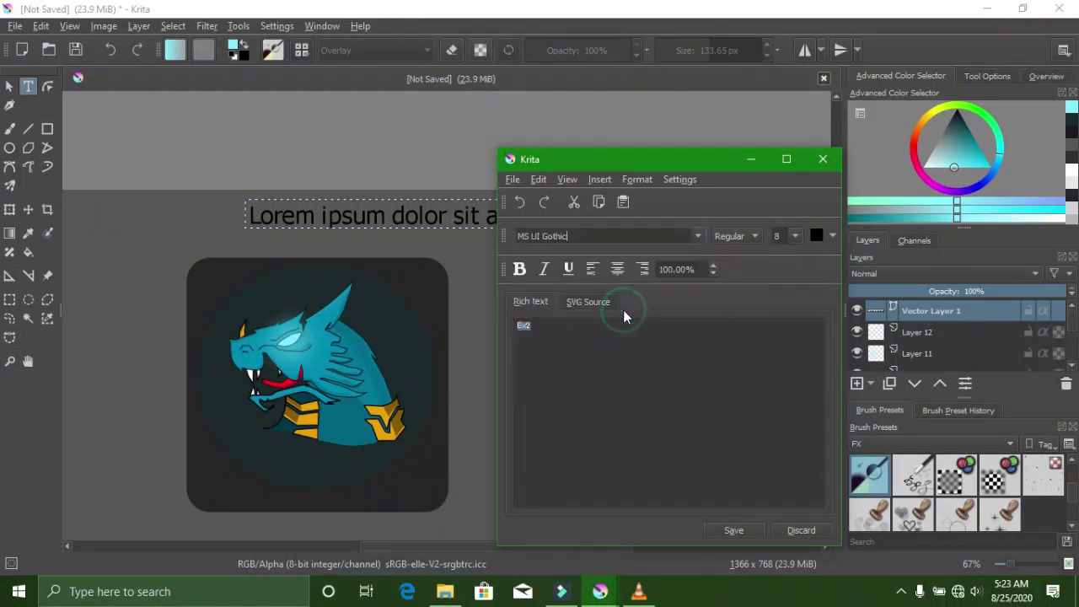
left_click(800, 237)
left_click(781, 330)
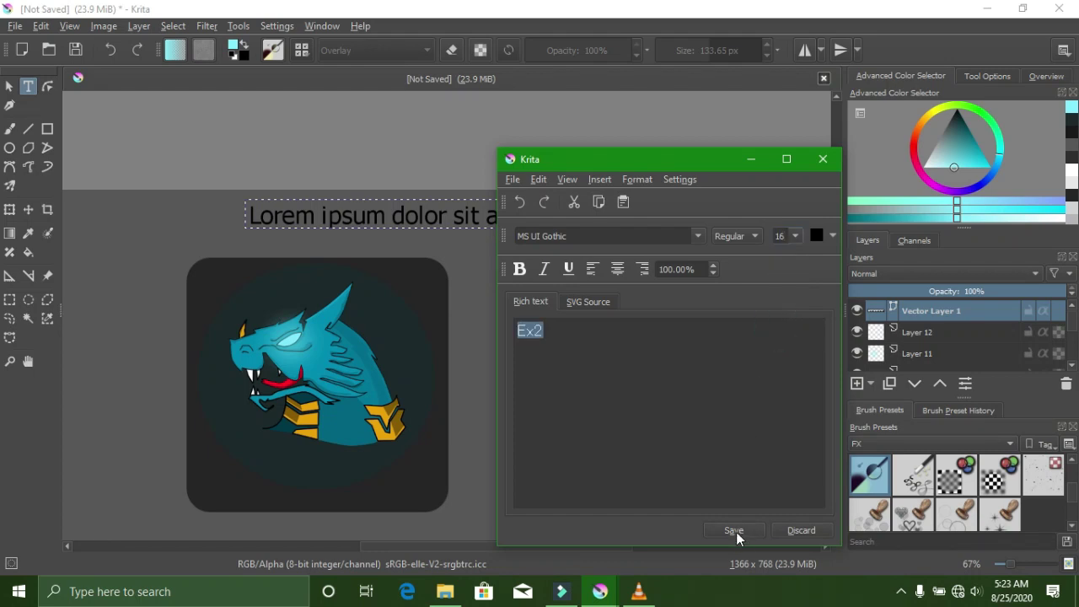
- Apply the edited text "Ex2" to the canvas and change its font to music tfb
left_click(735, 529)
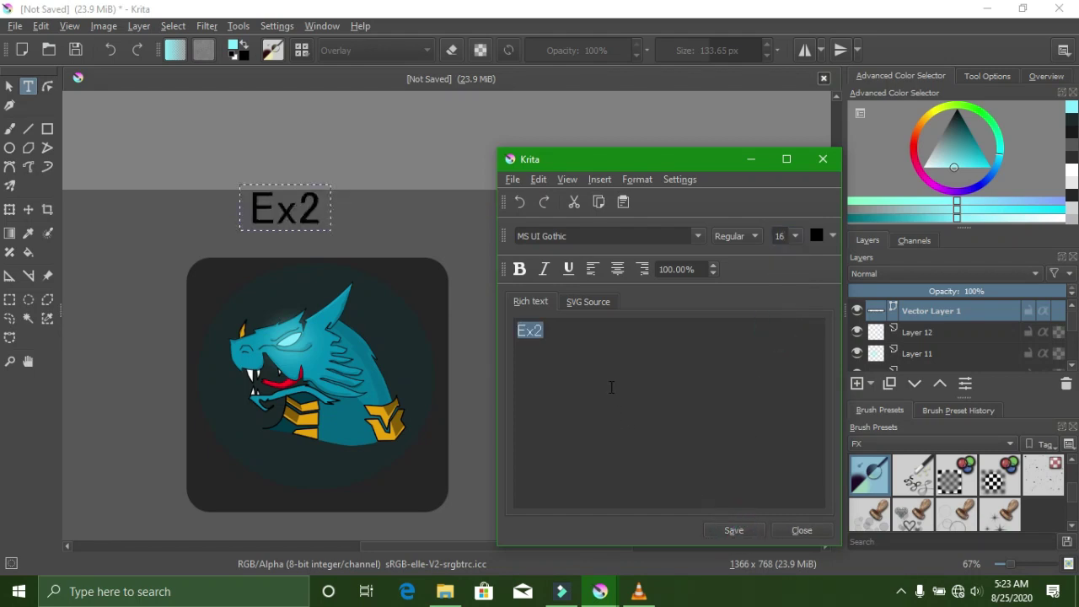
left_click(699, 238)
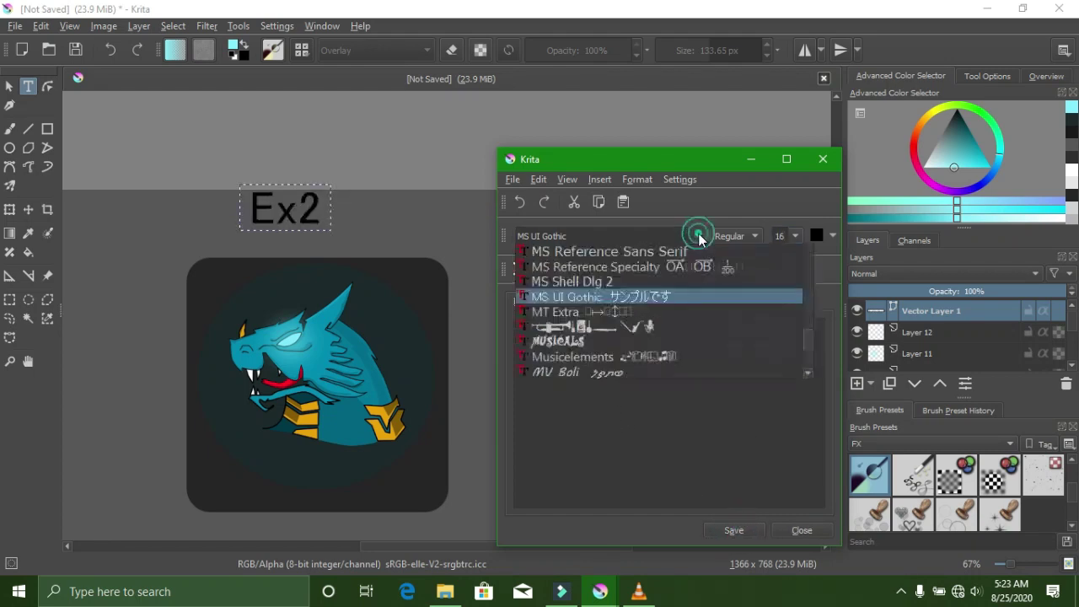
left_click(604, 352)
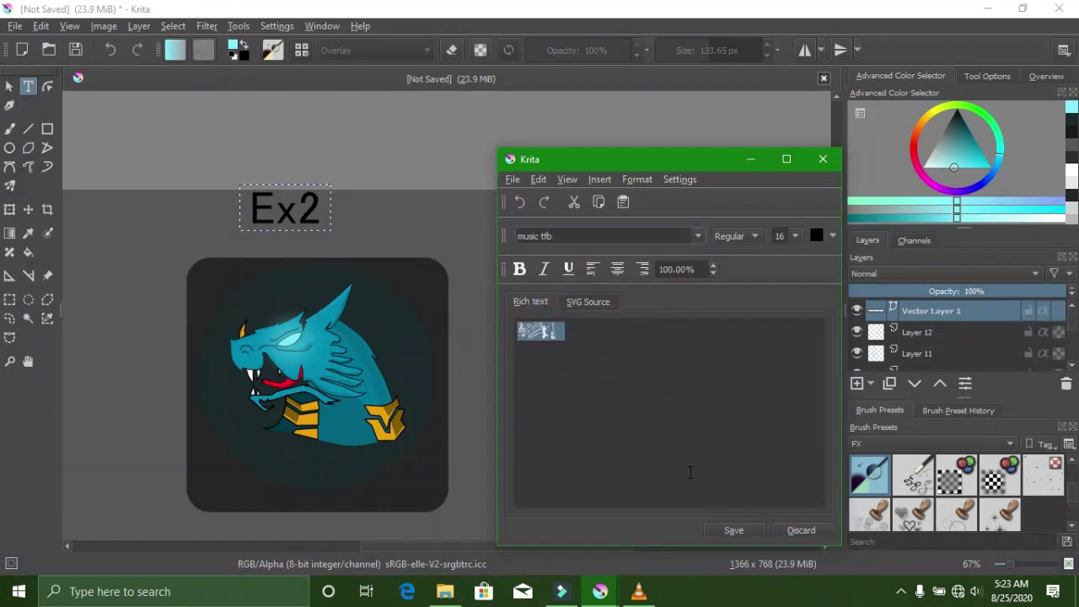
left_click(732, 531)
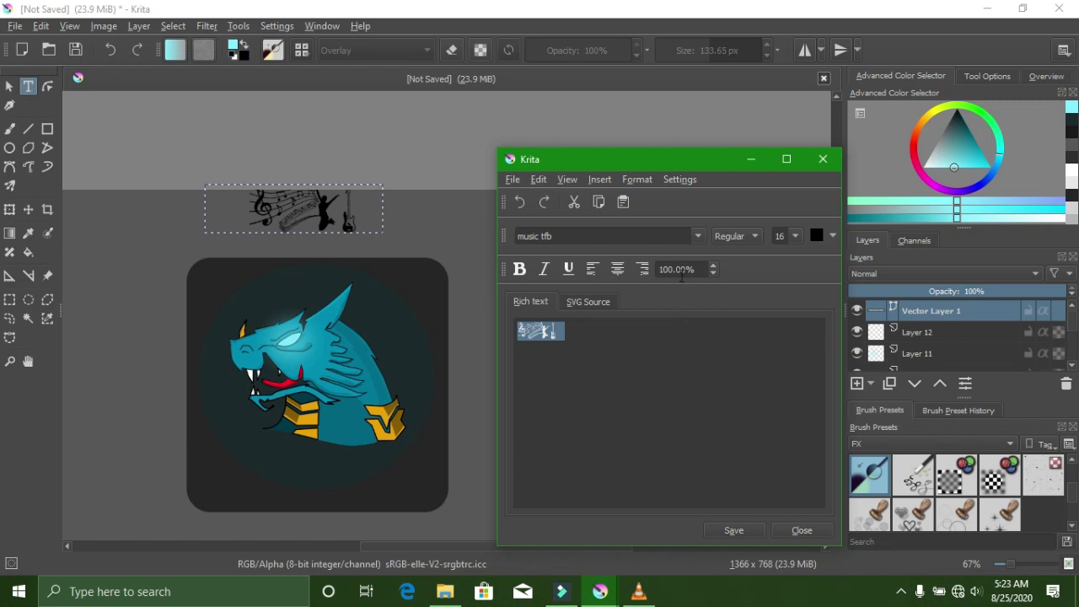
- Try the My Girl Is Retro font on the text "Ex2" and apply it to the canvas
left_click(699, 237)
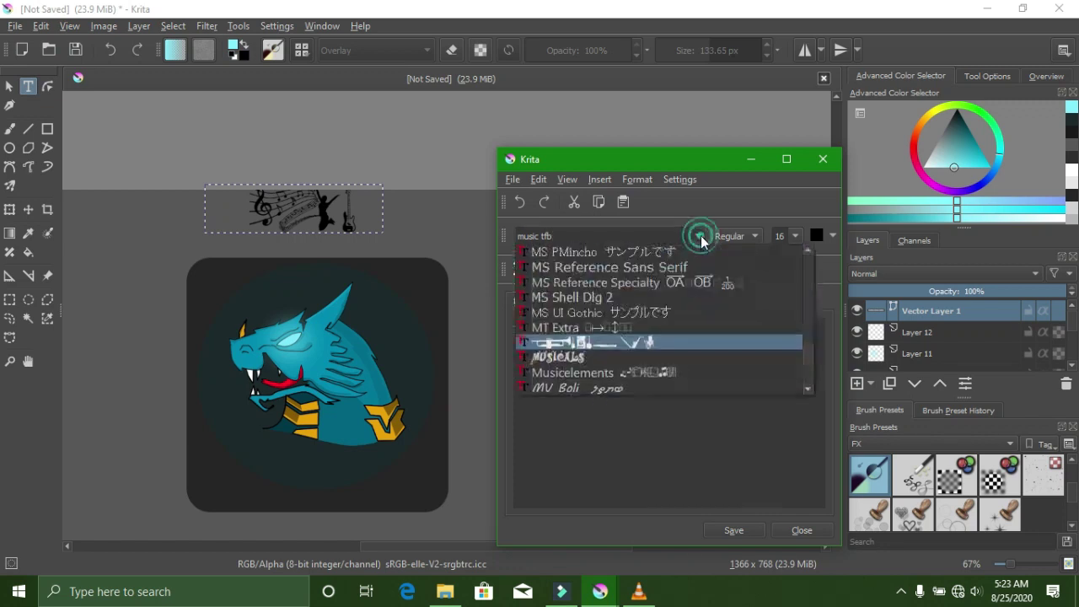
scroll(650, 372, "down", 2)
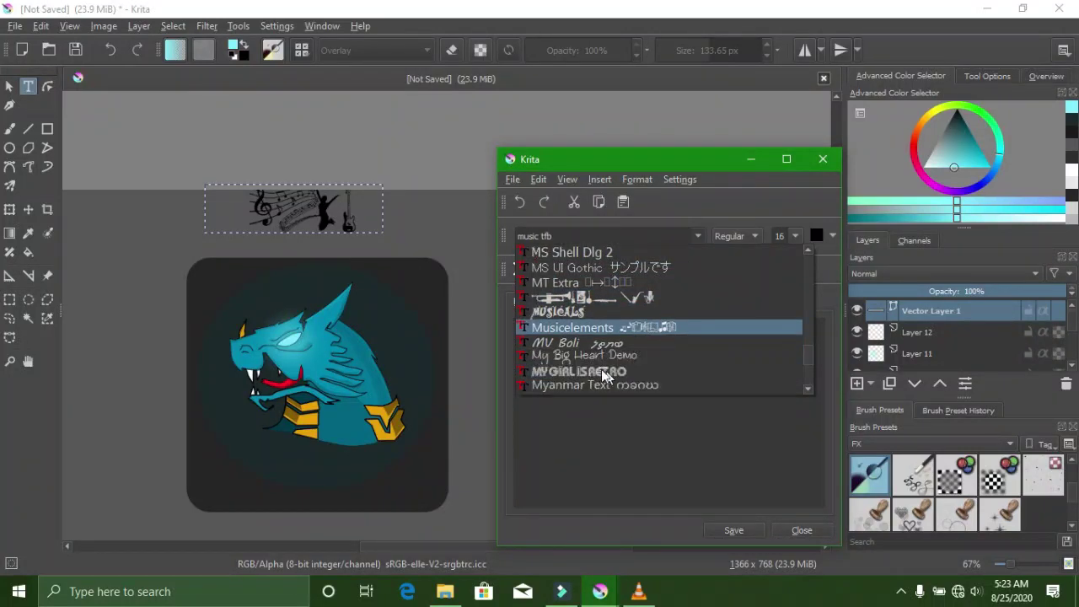
left_click(581, 329)
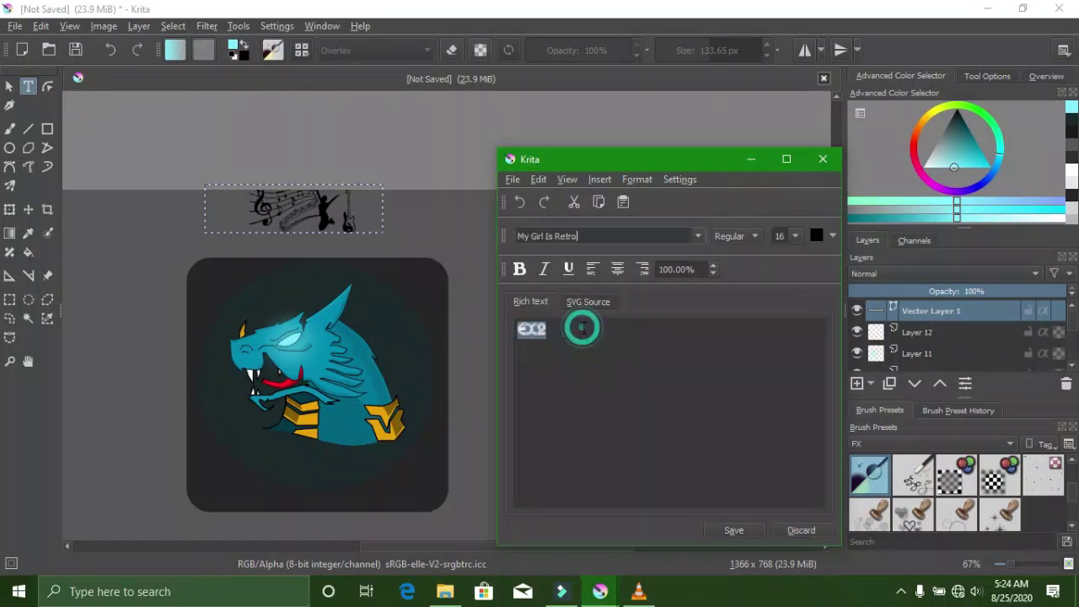
left_click(753, 532)
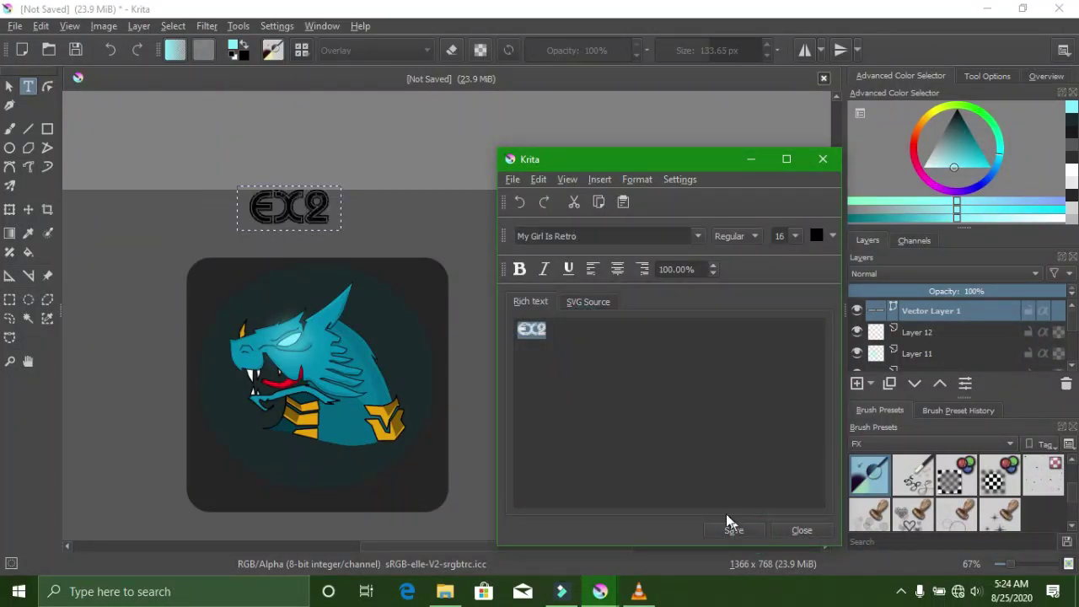
- Try the Neou font on the text "Ex2" above the dragon head and apply it
left_click(690, 240)
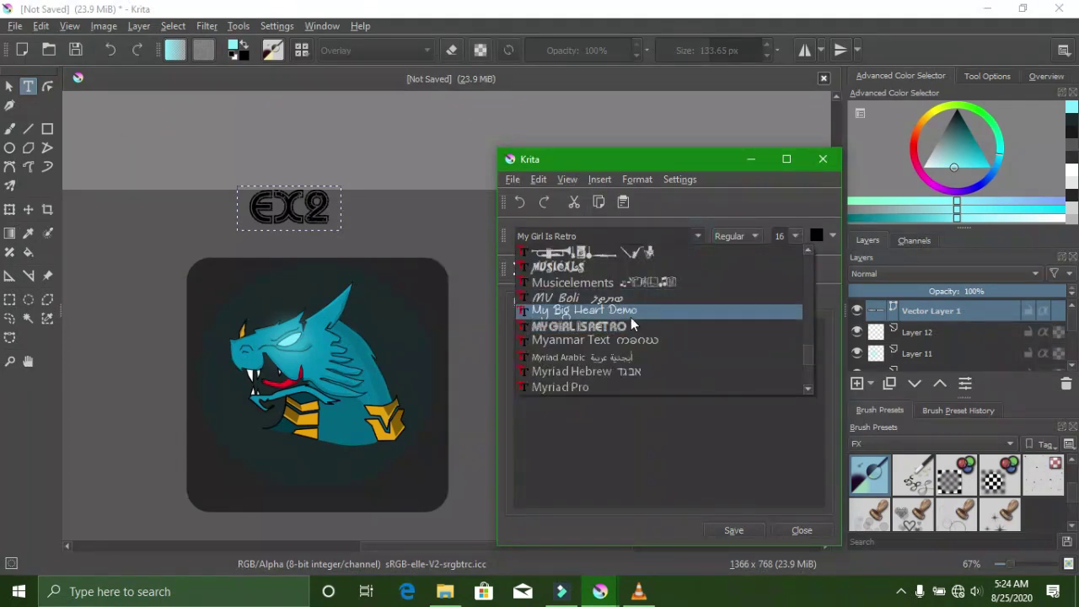
scroll(596, 367, "down", 1)
scroll(595, 371, "down", 1)
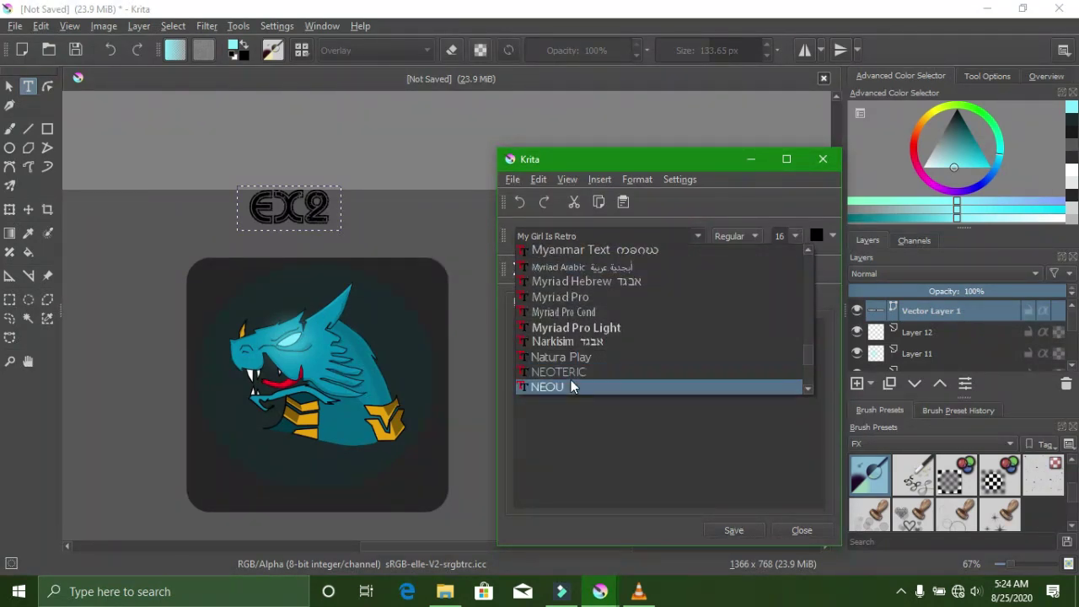
left_click(571, 381)
left_click(758, 530)
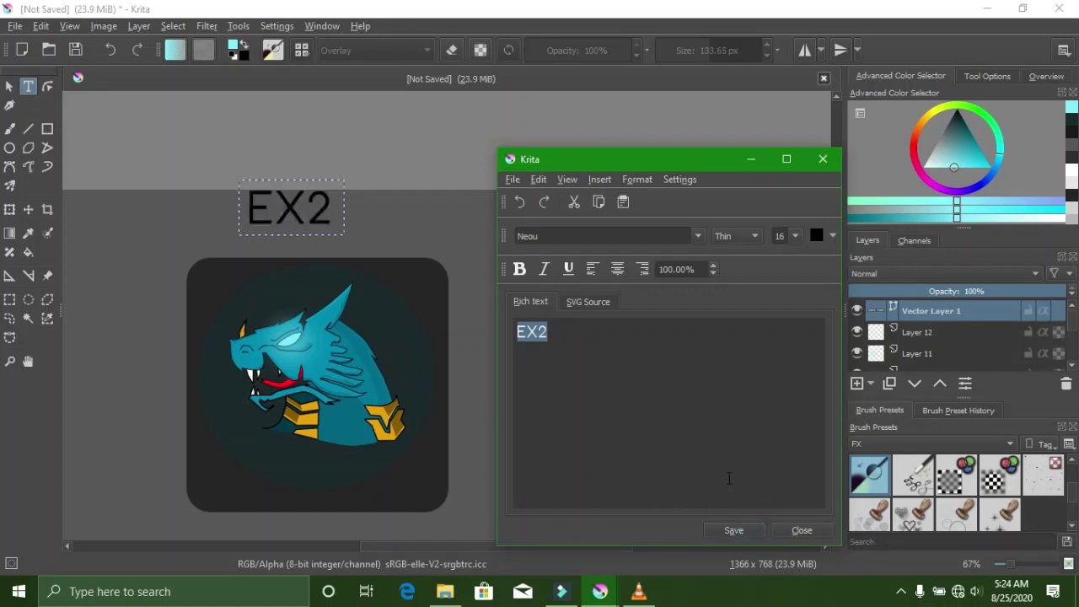
- Try the New Walt Disney UI font on the text "Ex2" and update the canvas
left_click(698, 236)
scroll(598, 380, "down", 3)
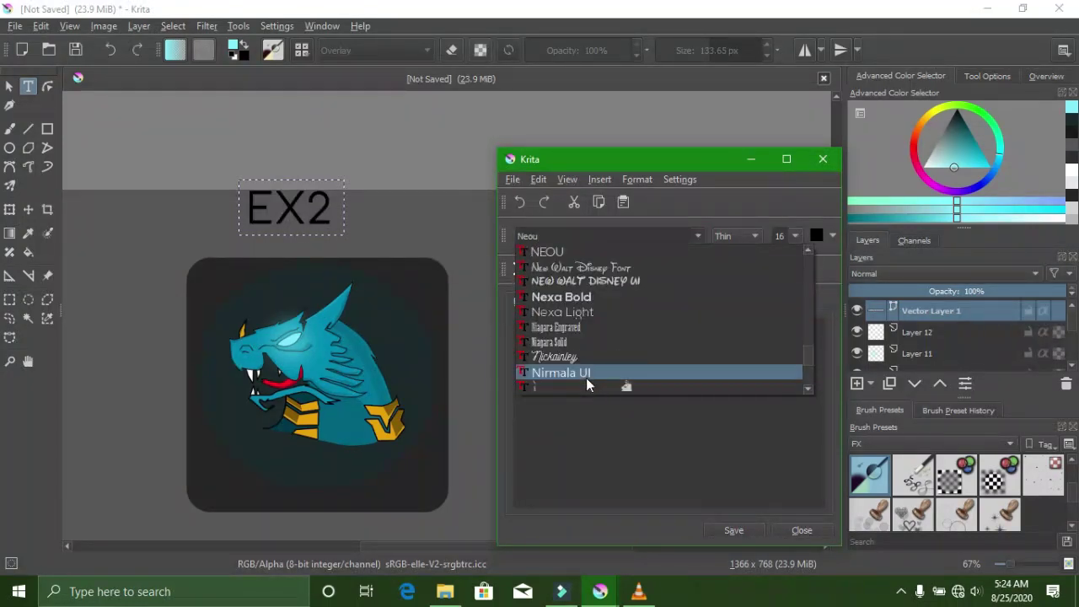
left_click(573, 280)
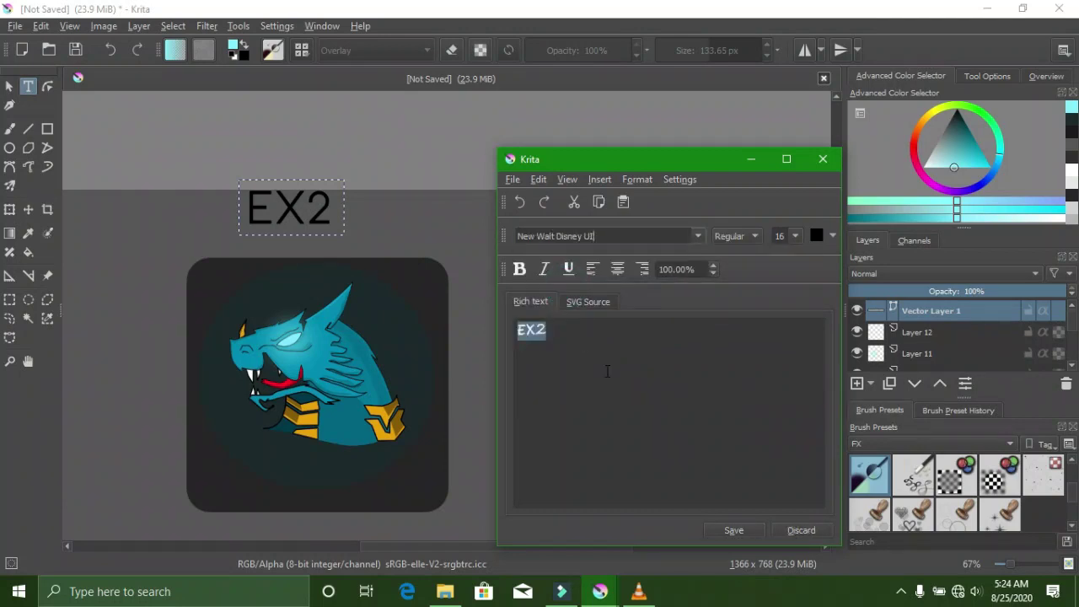
left_click(730, 535)
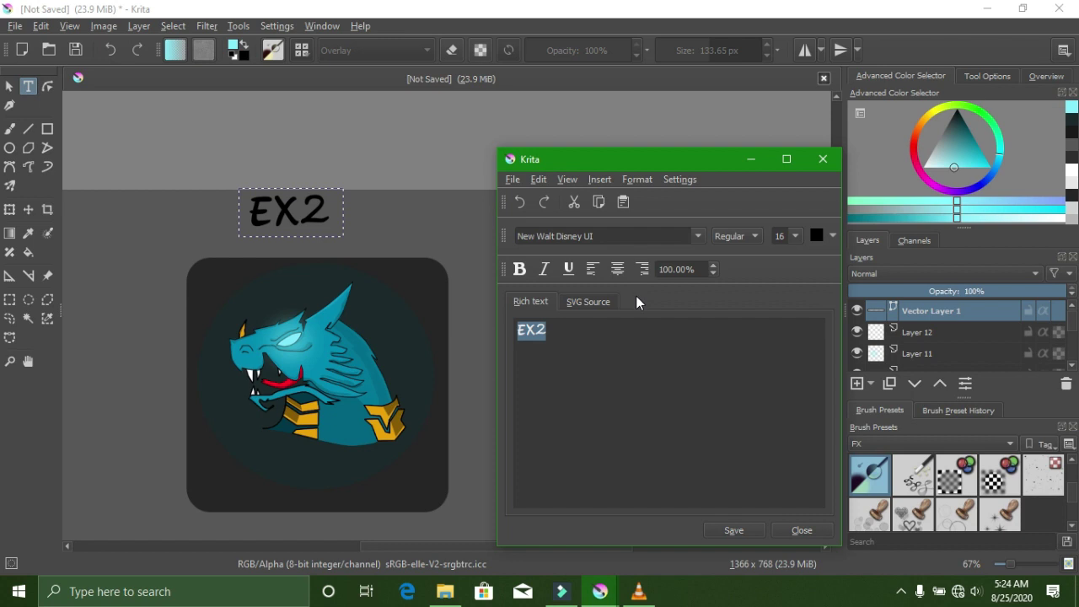
mouse_move(638, 591)
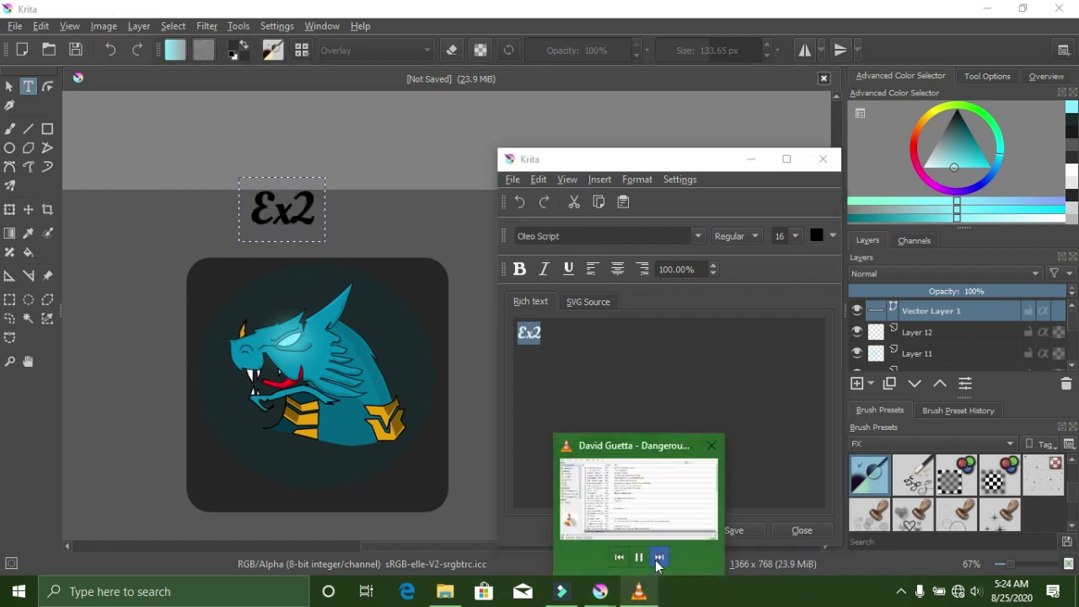
left_click(659, 559)
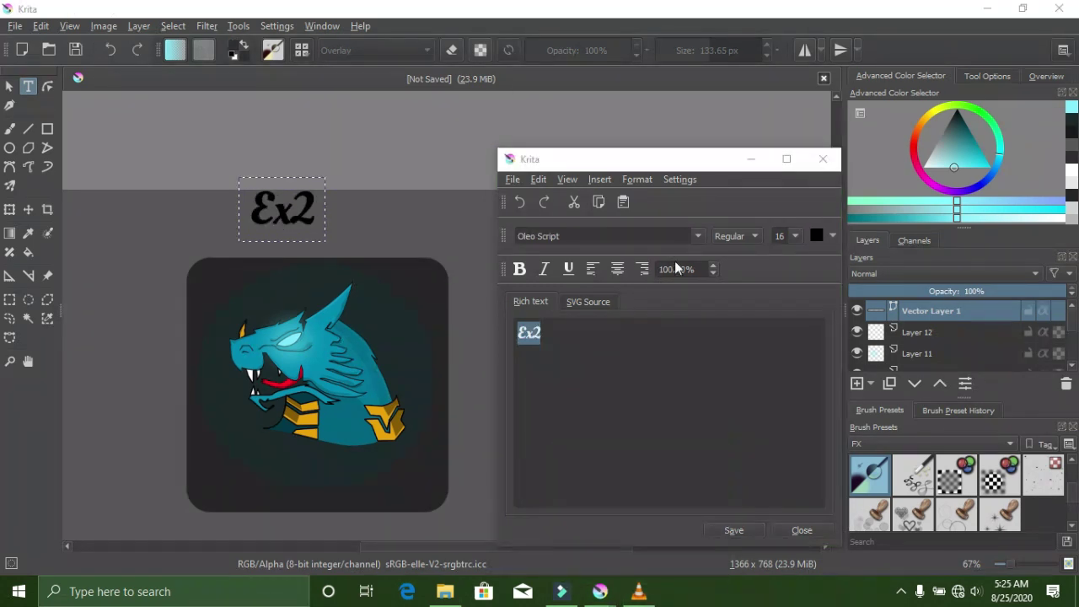
- Open the font choices for the text "Ex2" above the dragon head
left_click(699, 228)
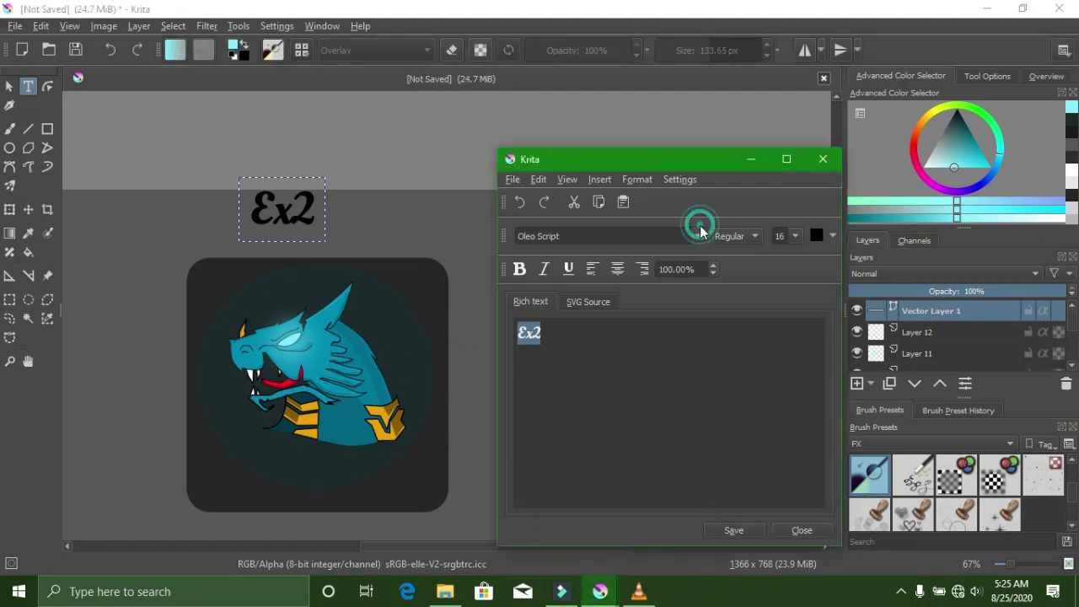